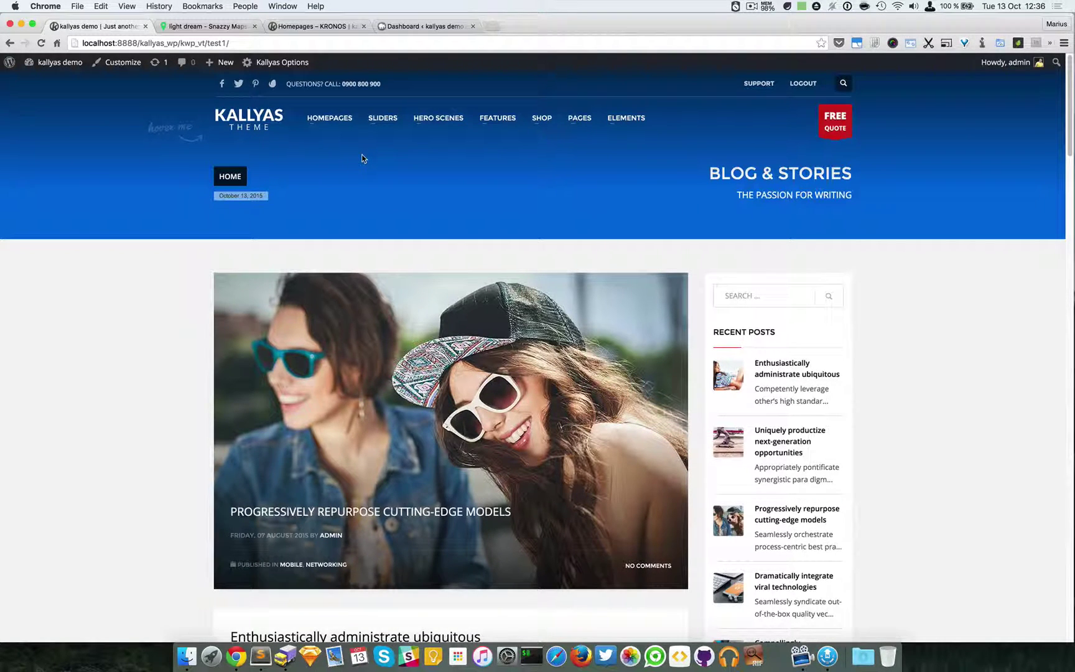
- Bring up the ELEMENTS mega menu in the site header
mouse_move(620, 119)
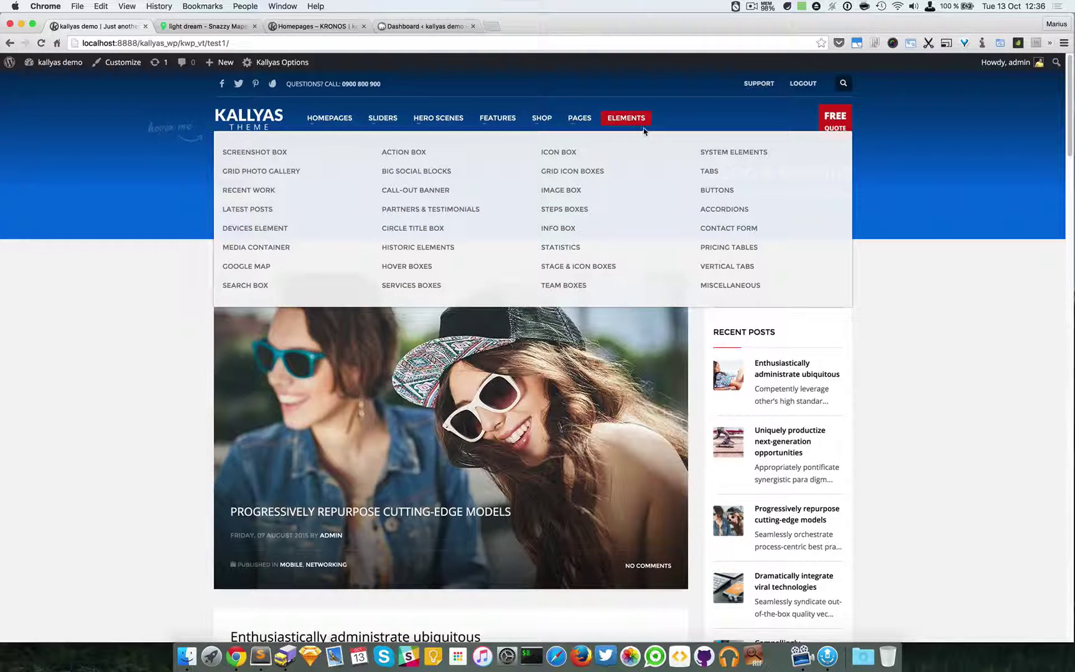
- Open the Grid Icon Boxes demo page and browse its 2 Columns and 3 Columns grids
click(568, 175)
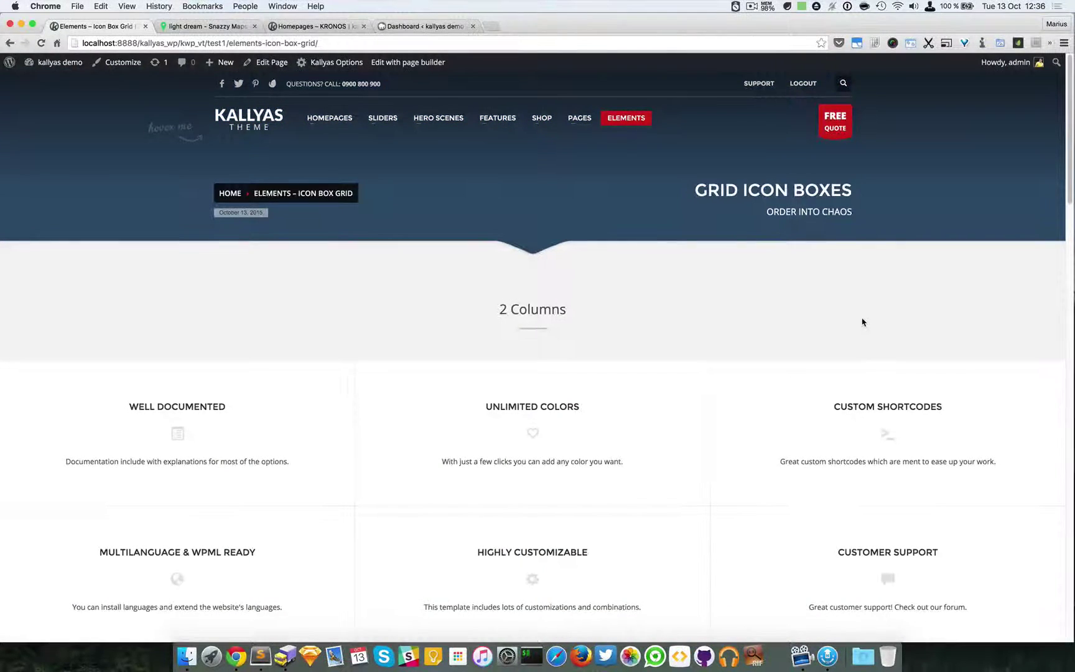
scroll(862, 319, down, 5)
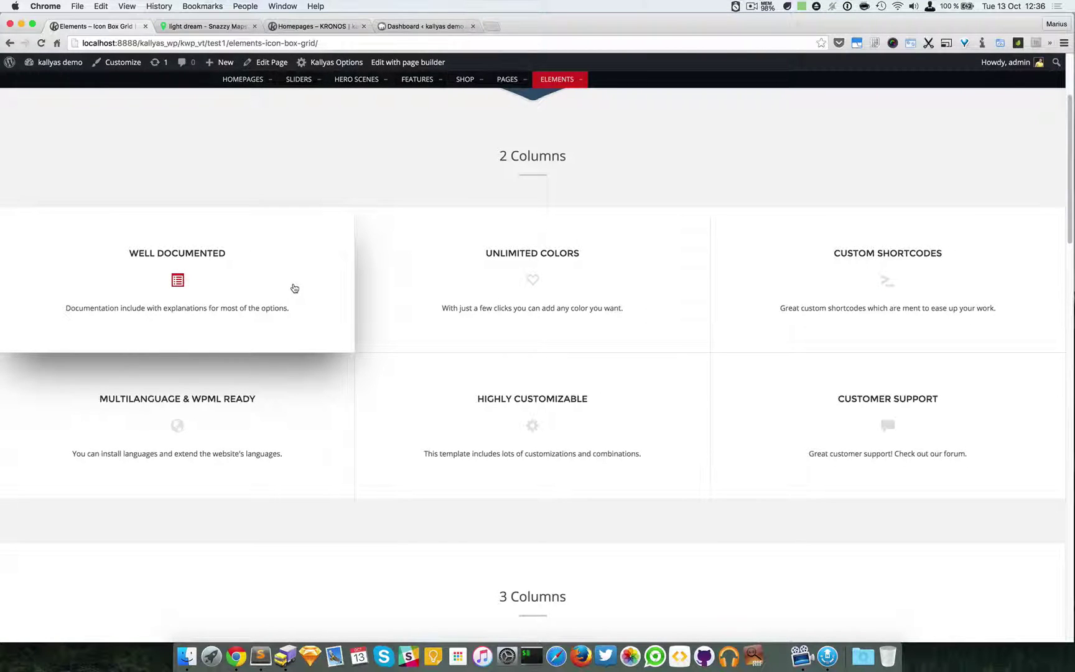
scroll(336, 284, down, 2)
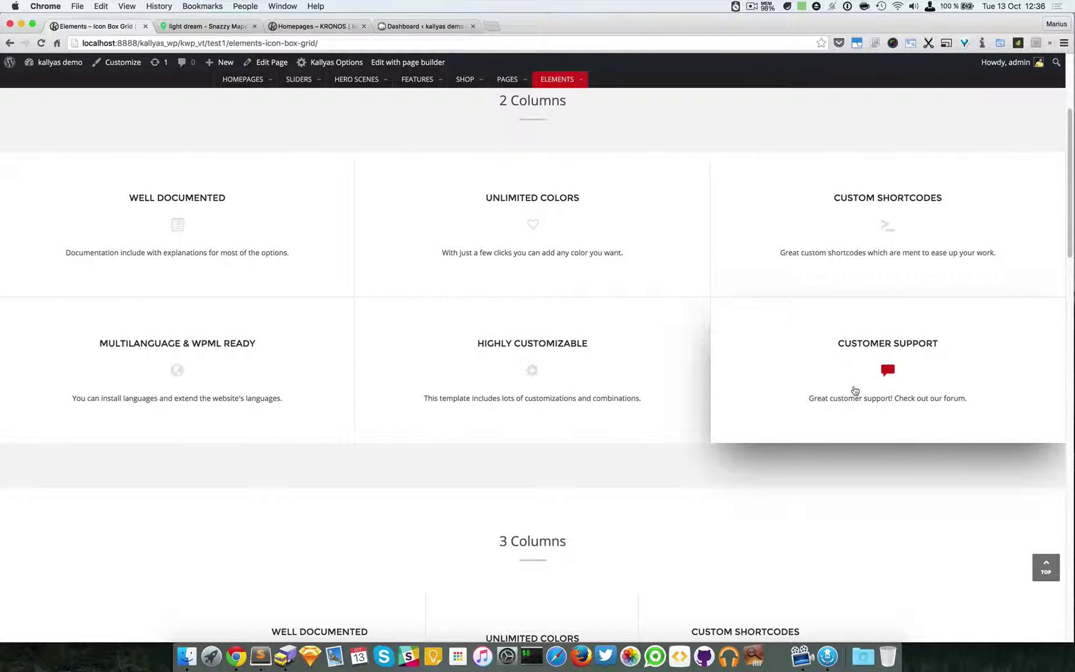
scroll(854, 390, down, 5)
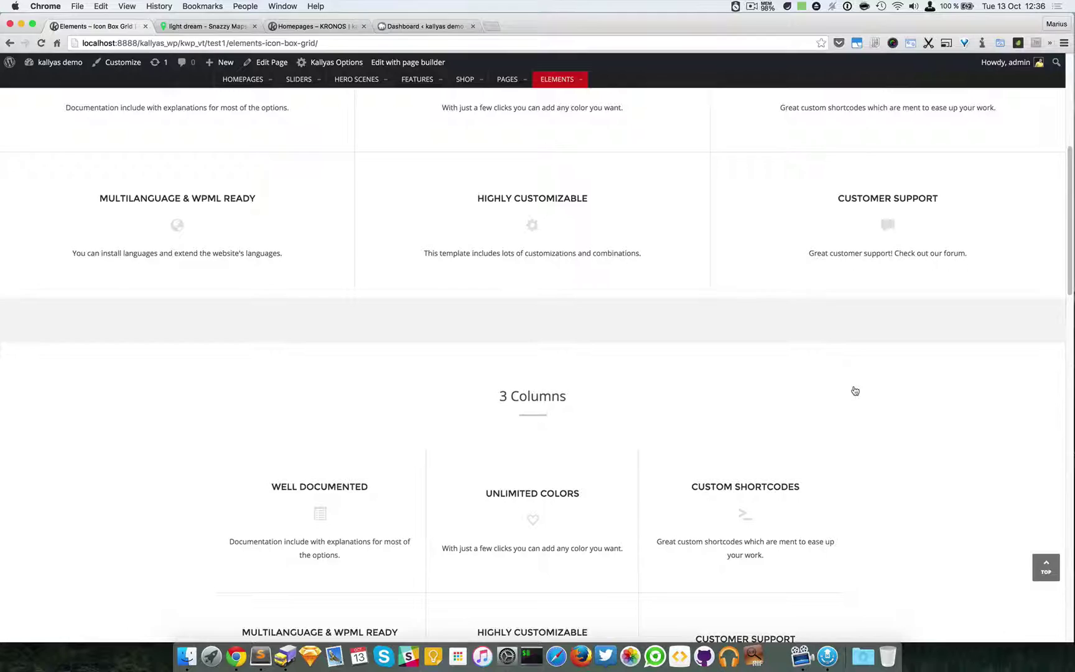
scroll(677, 319, up, 3)
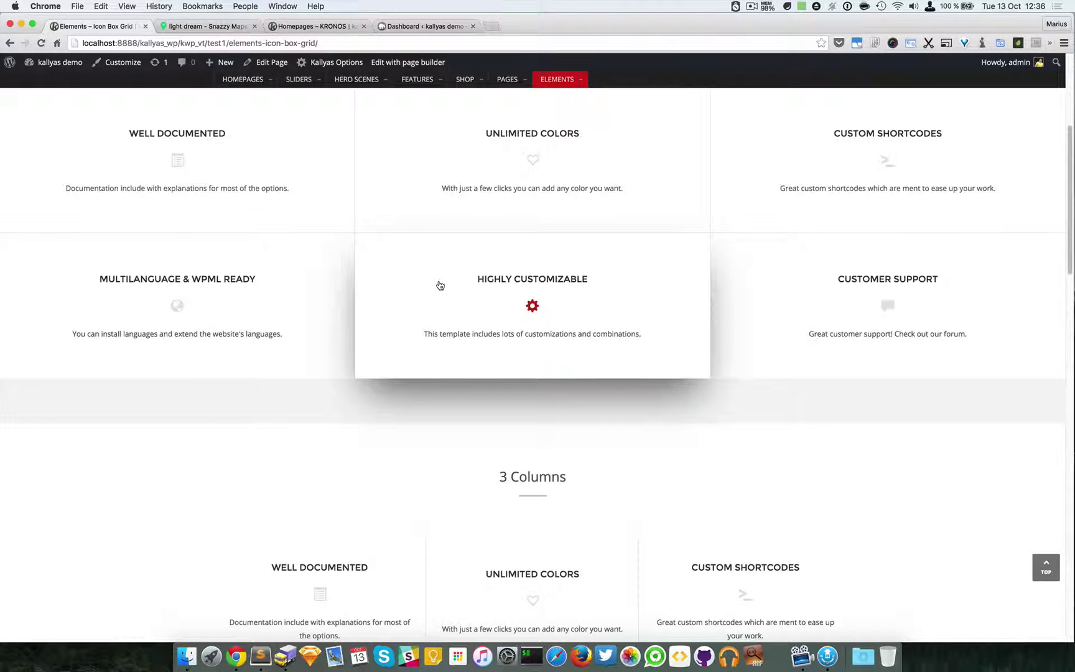
scroll(452, 354, down, 1)
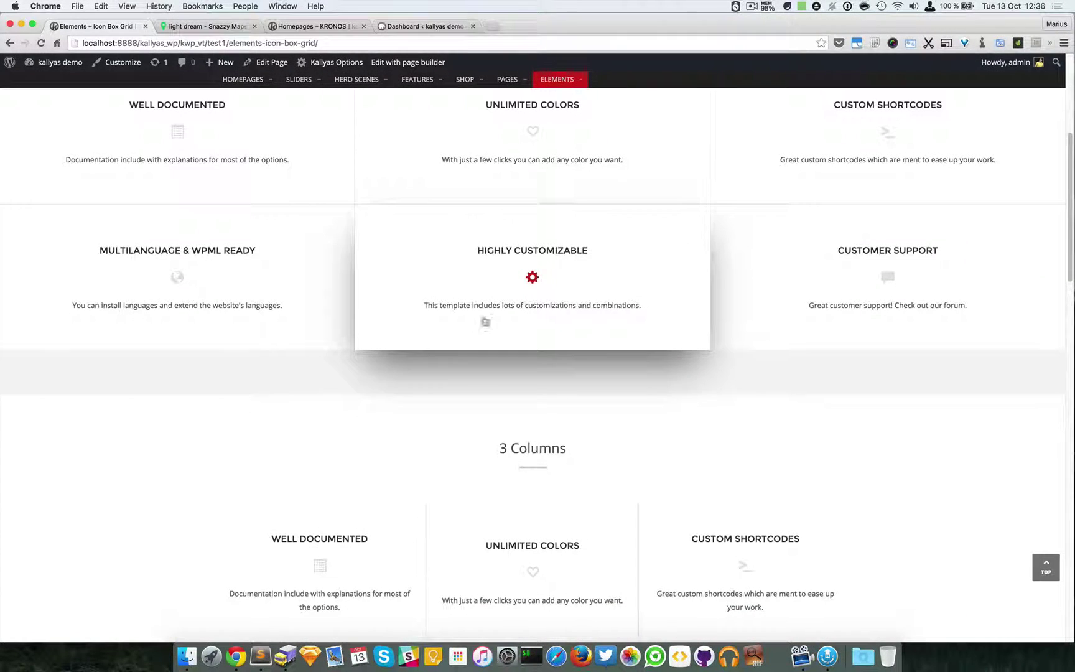
scroll(685, 279, up, 6)
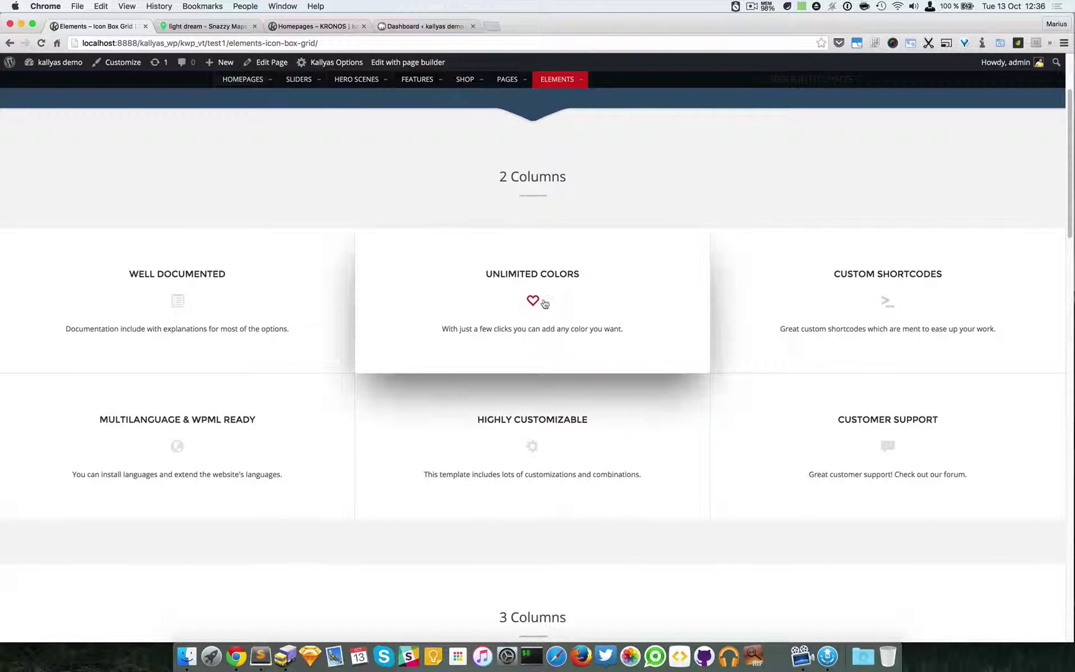
scroll(510, 358, down, 10)
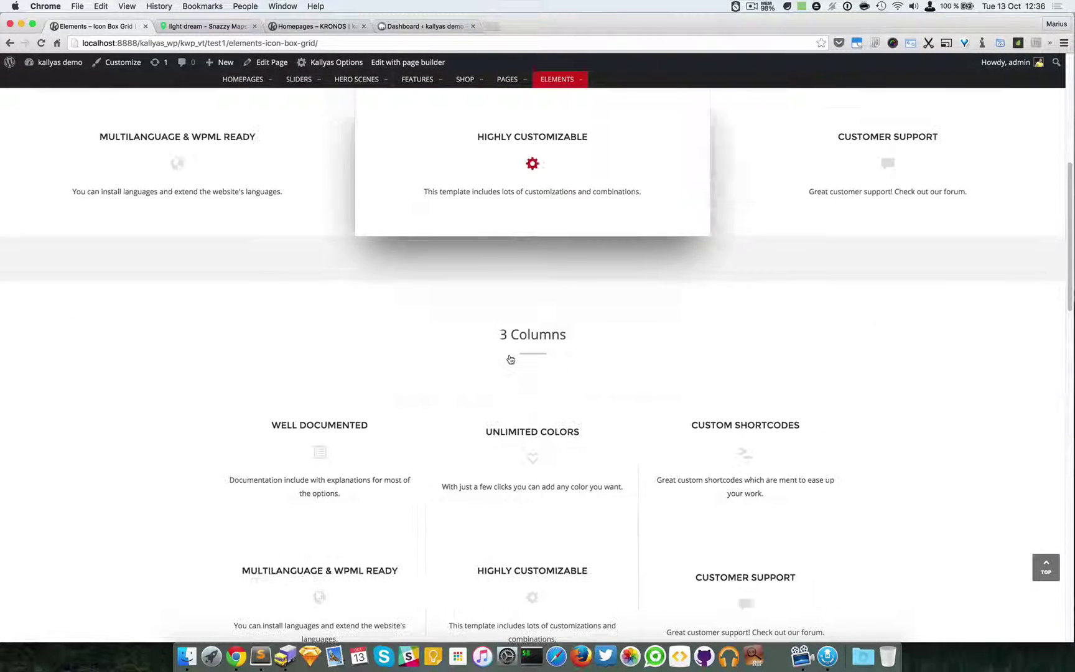
scroll(622, 329, down, 3)
scroll(453, 372, down, 1)
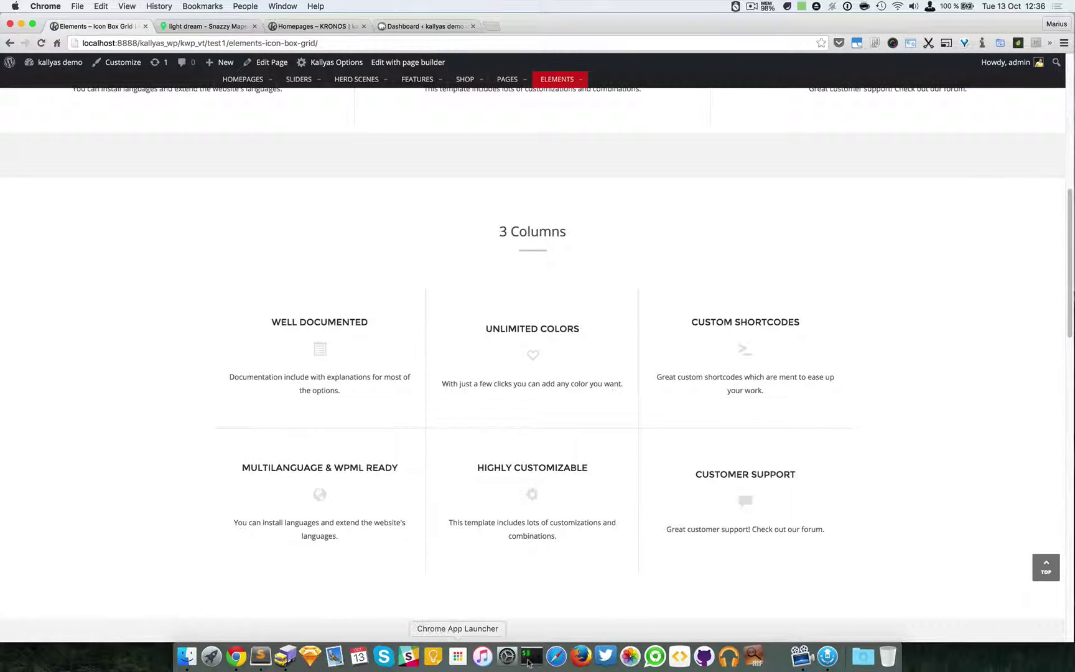
scroll(121, 252, down, 1)
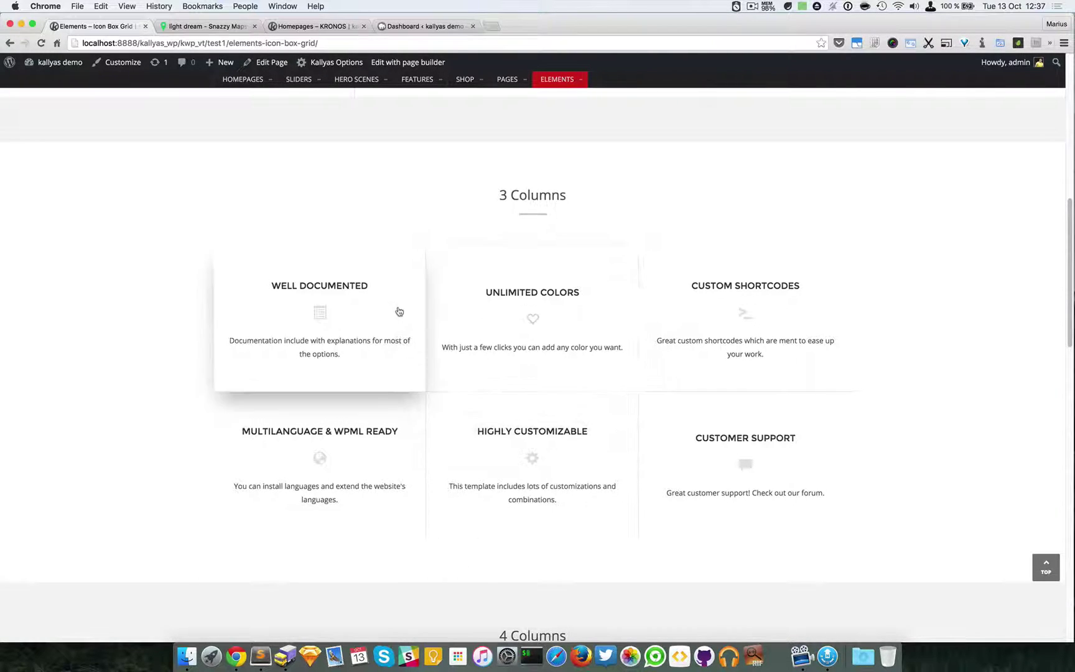
scroll(753, 471, down, 5)
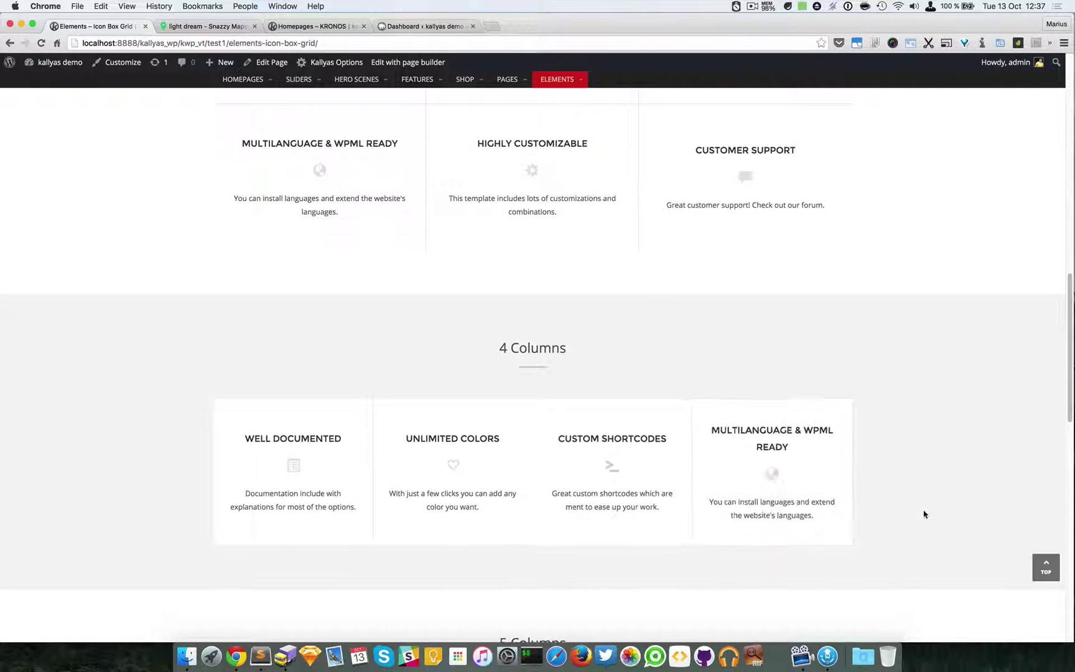
scroll(924, 513, down, 5)
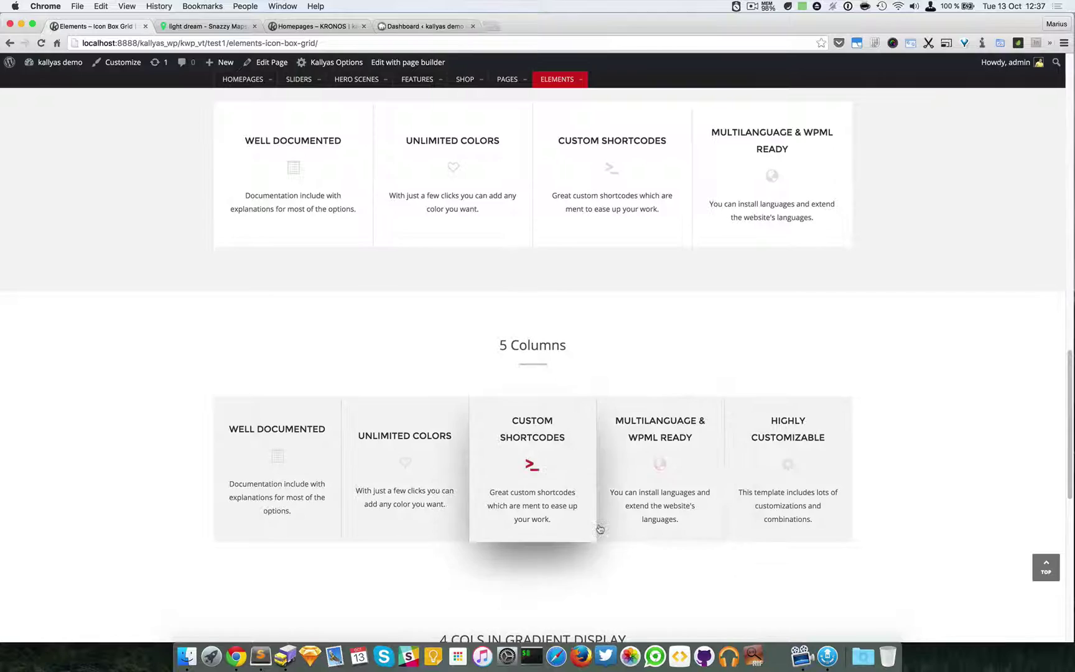
scroll(674, 523, down, 5)
scroll(723, 487, down, 3)
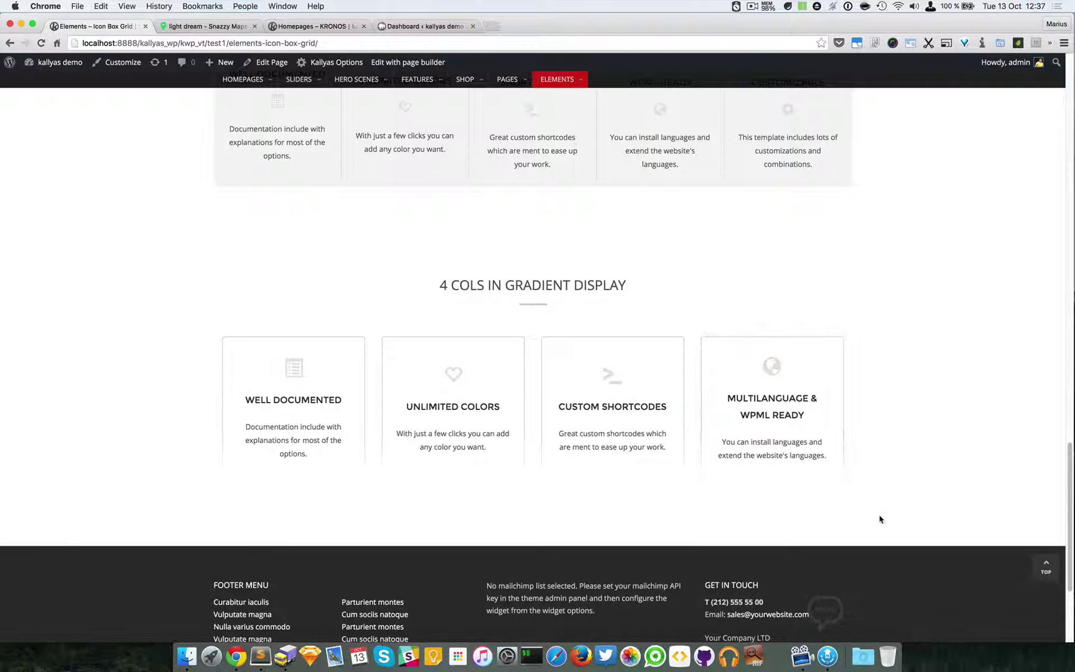
scroll(878, 515, up, 20)
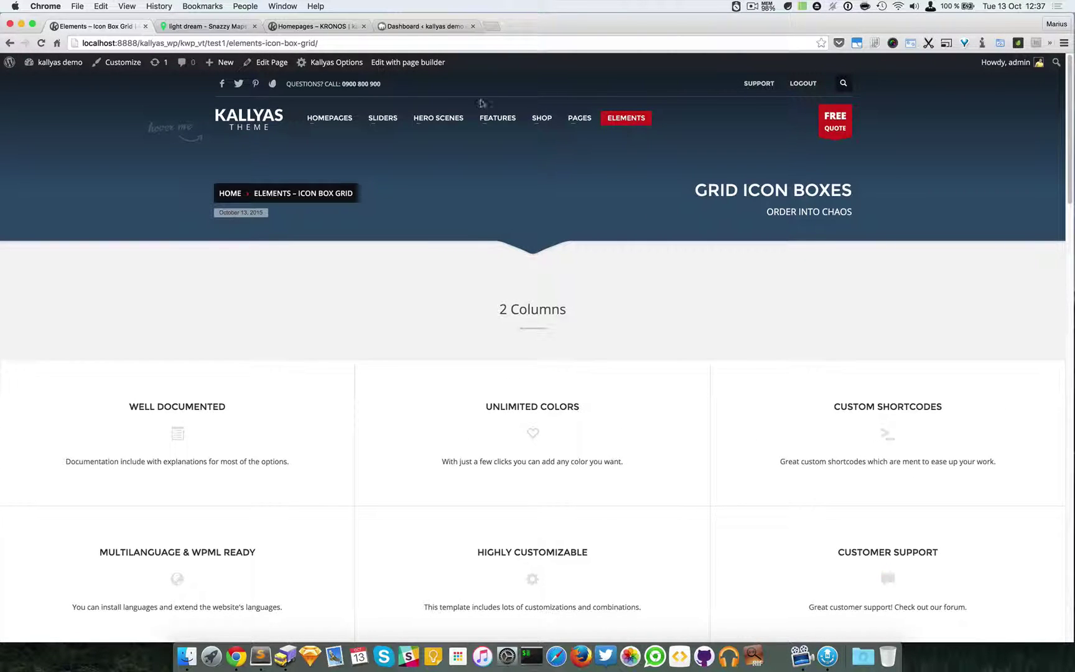
- Launch the Zion page builder and inspect the 2 Columns grid options before closing them
click(411, 62)
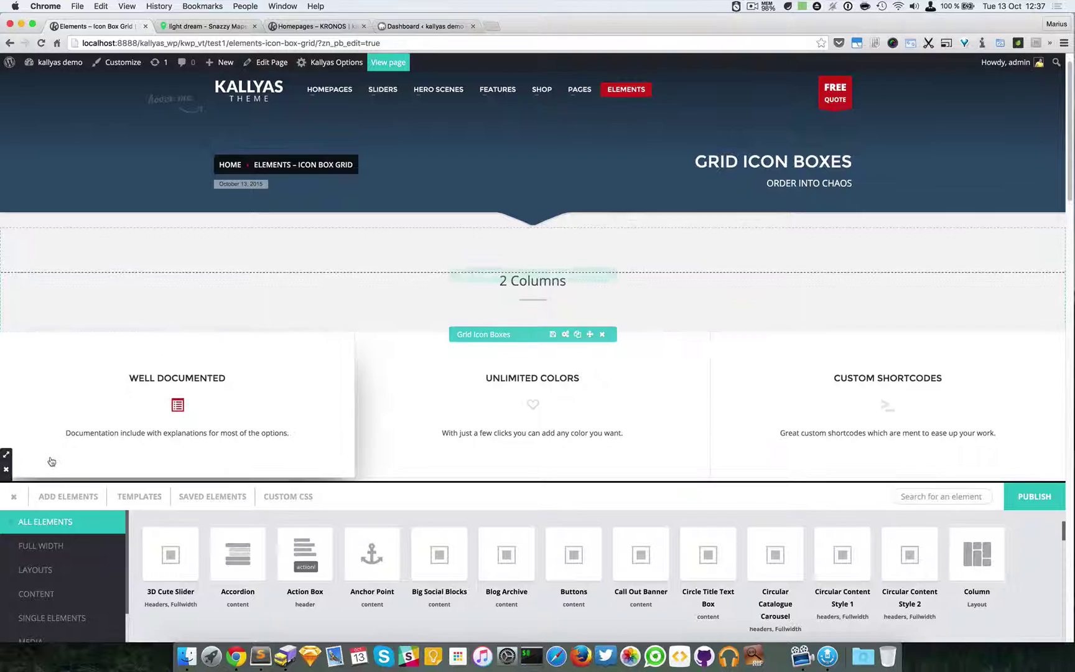
scroll(585, 249, down, 2)
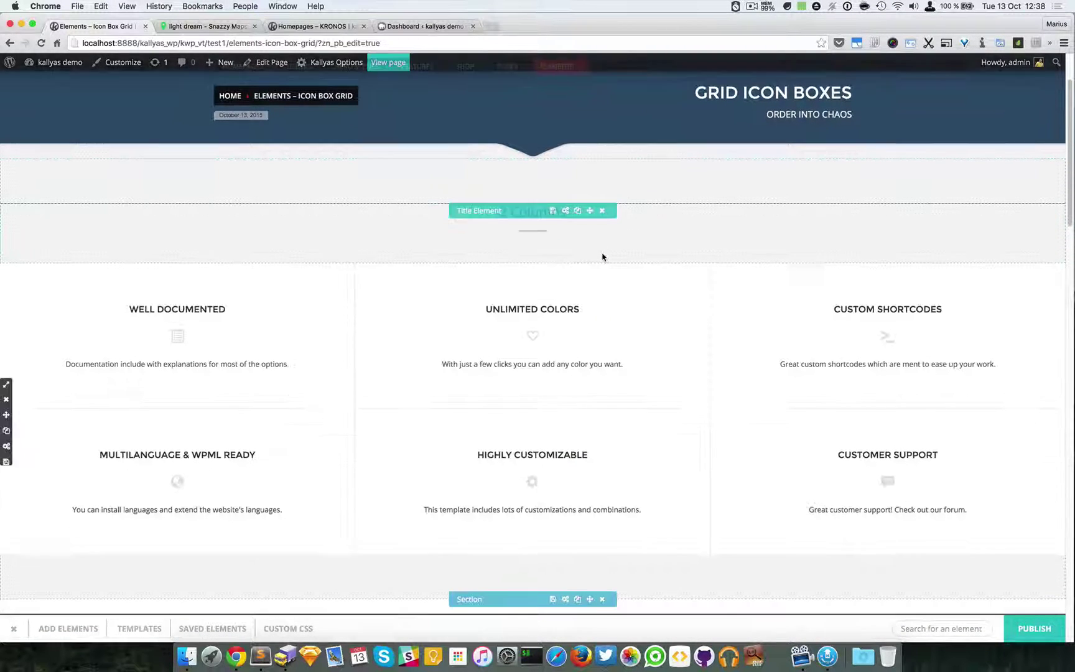
click(565, 265)
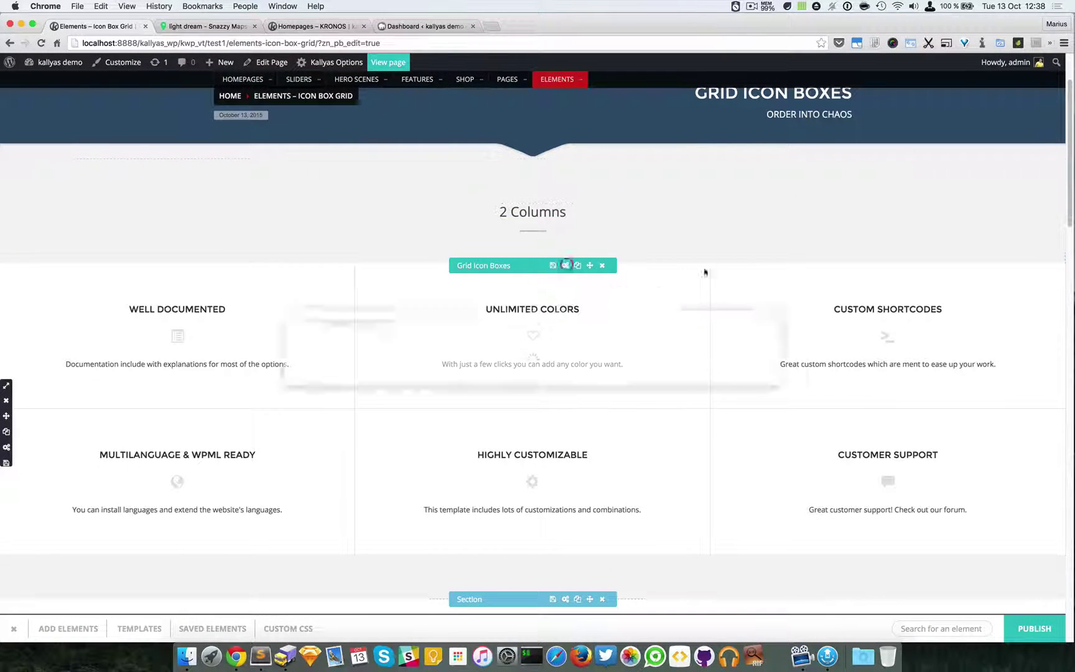
drag(434, 239, 598, 161)
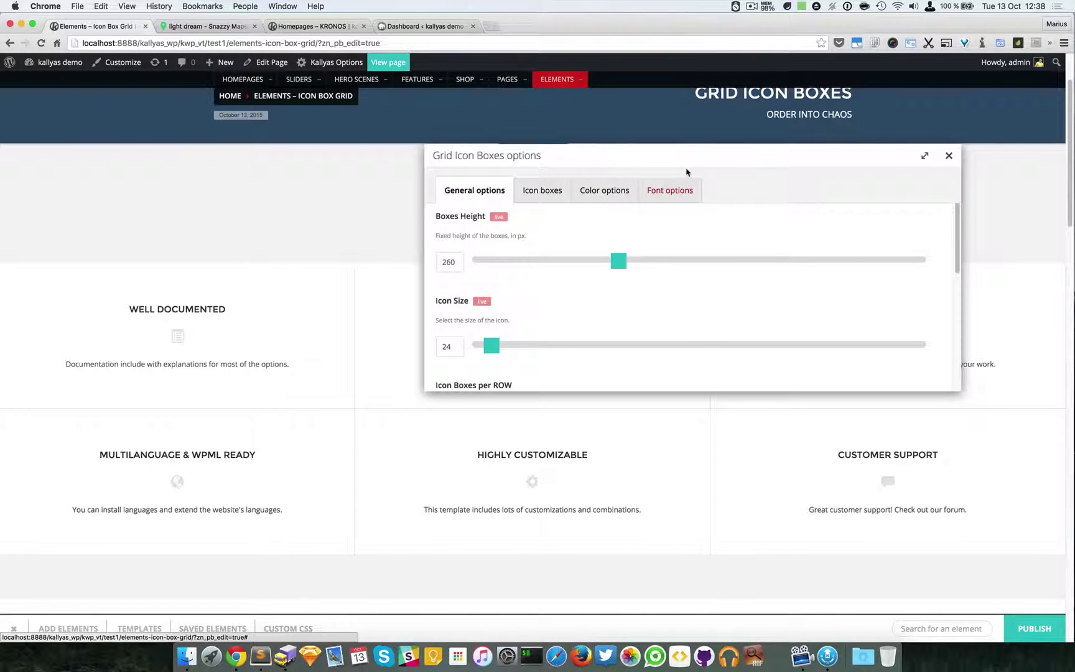
drag(684, 160, 692, 406)
scroll(185, 304, down, 1)
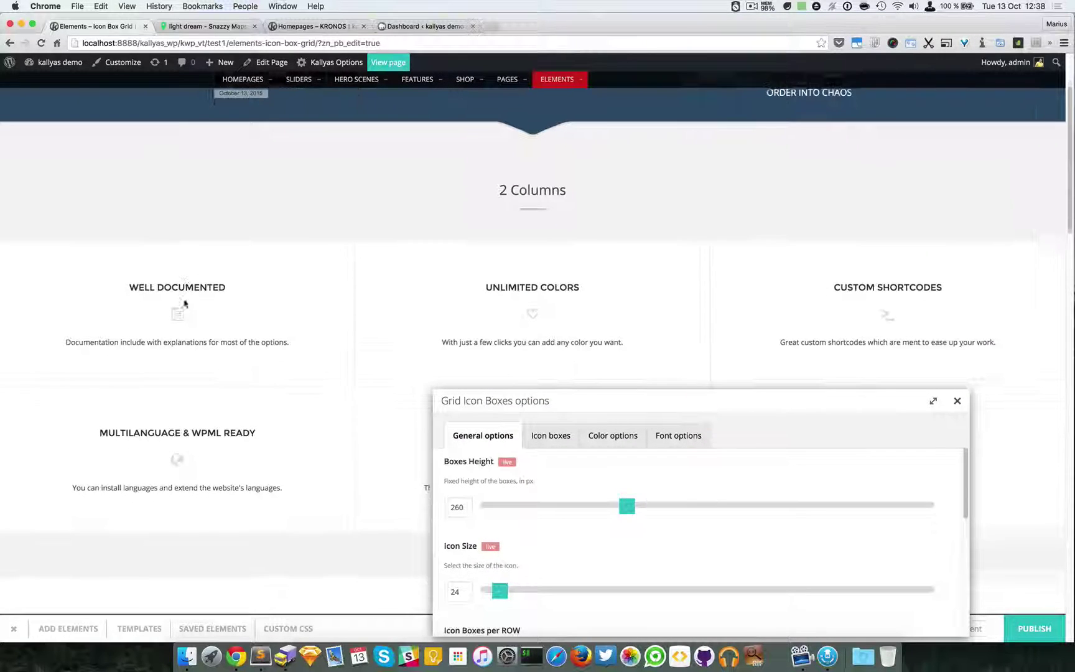
scroll(185, 303, down, 2)
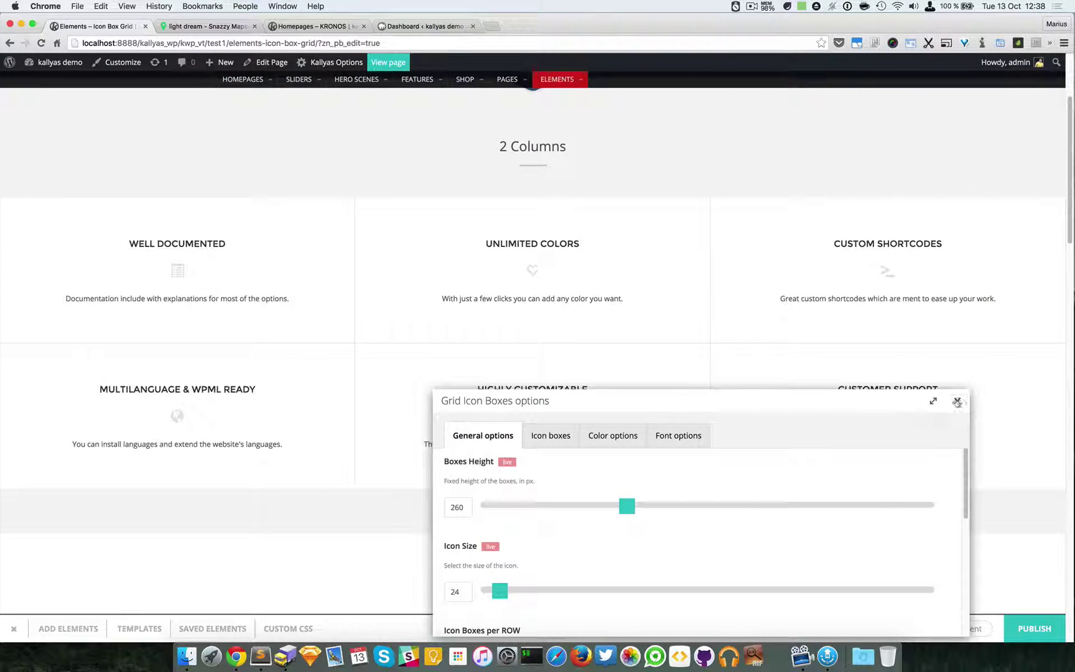
click(956, 401)
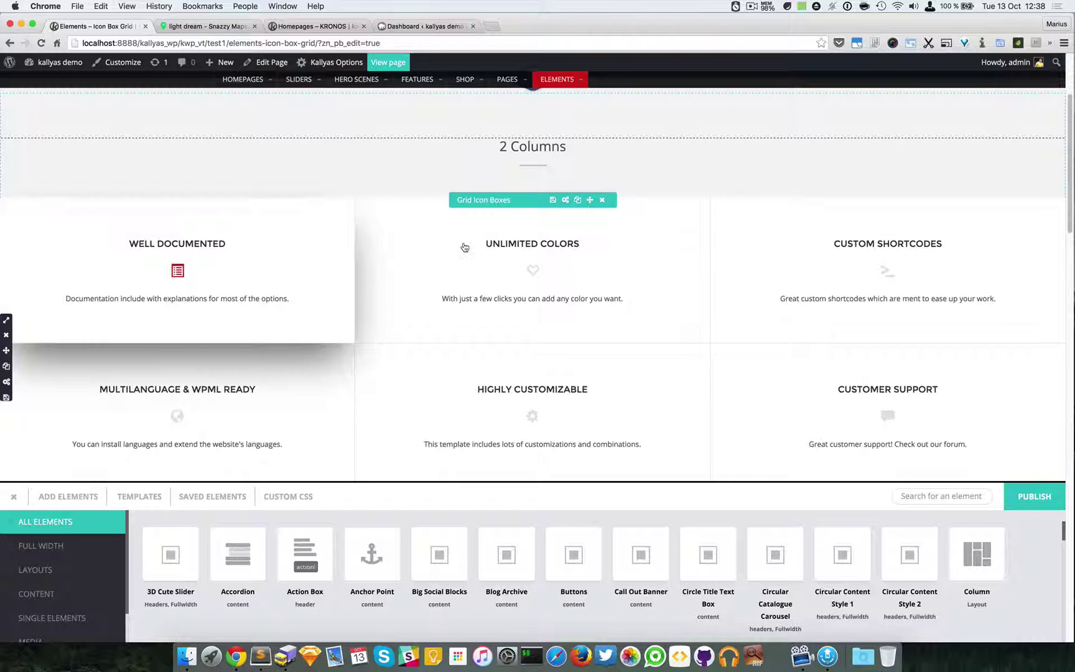
- Scroll to the full-width 3 Columns grid, checking and dismissing the section settings below it
scroll(703, 245, down, 1)
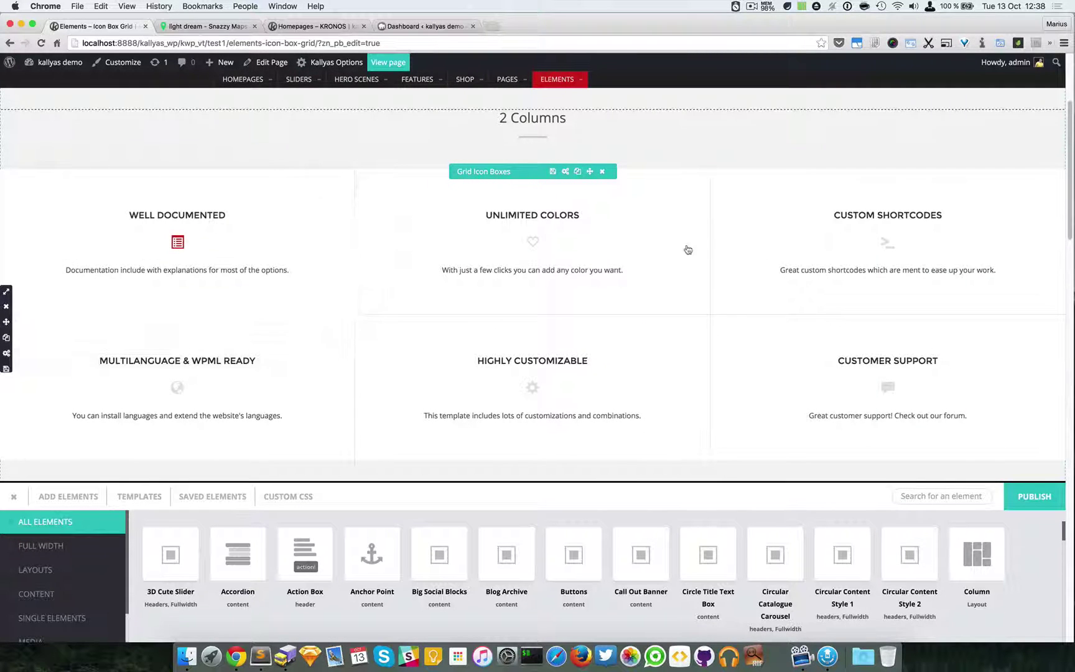
scroll(936, 255, down, 8)
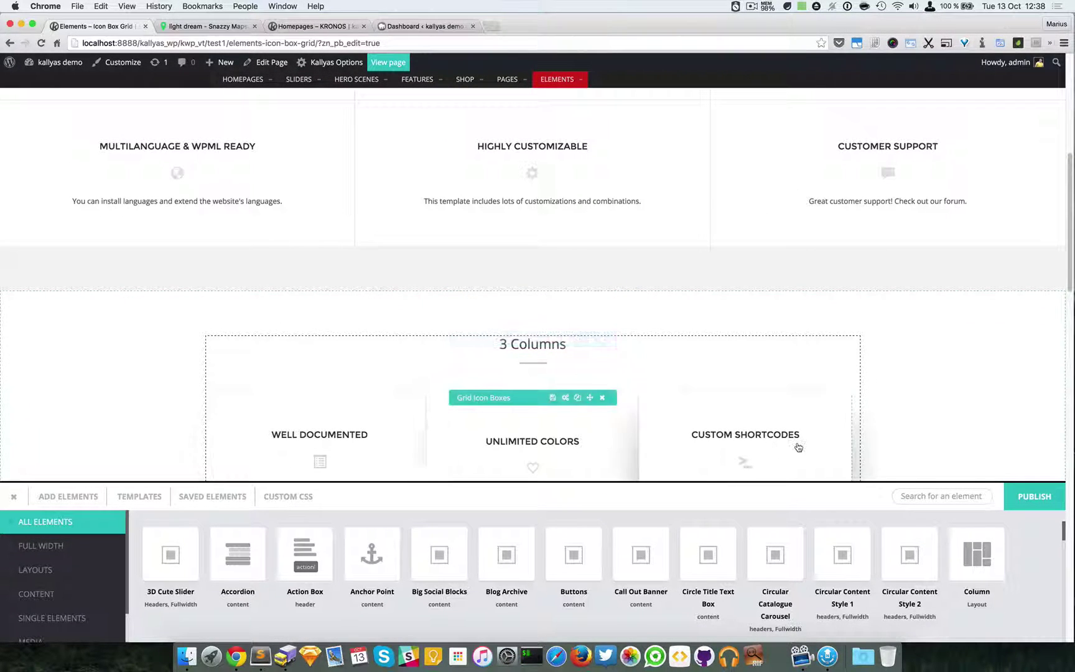
scroll(201, 274, up, 1)
scroll(516, 299, up, 1)
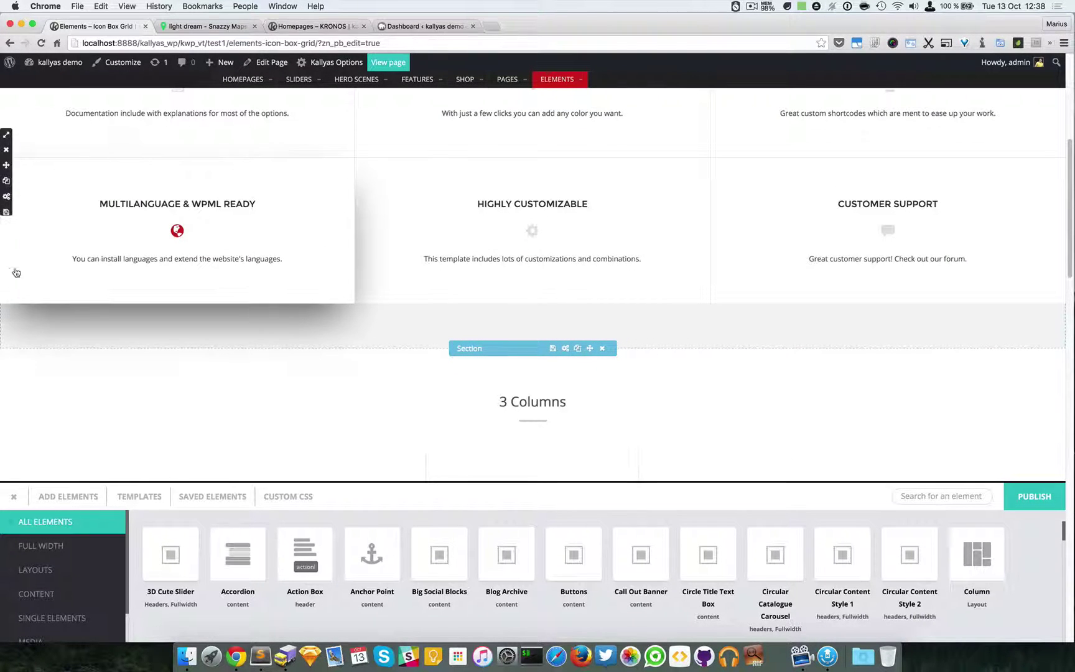
click(564, 349)
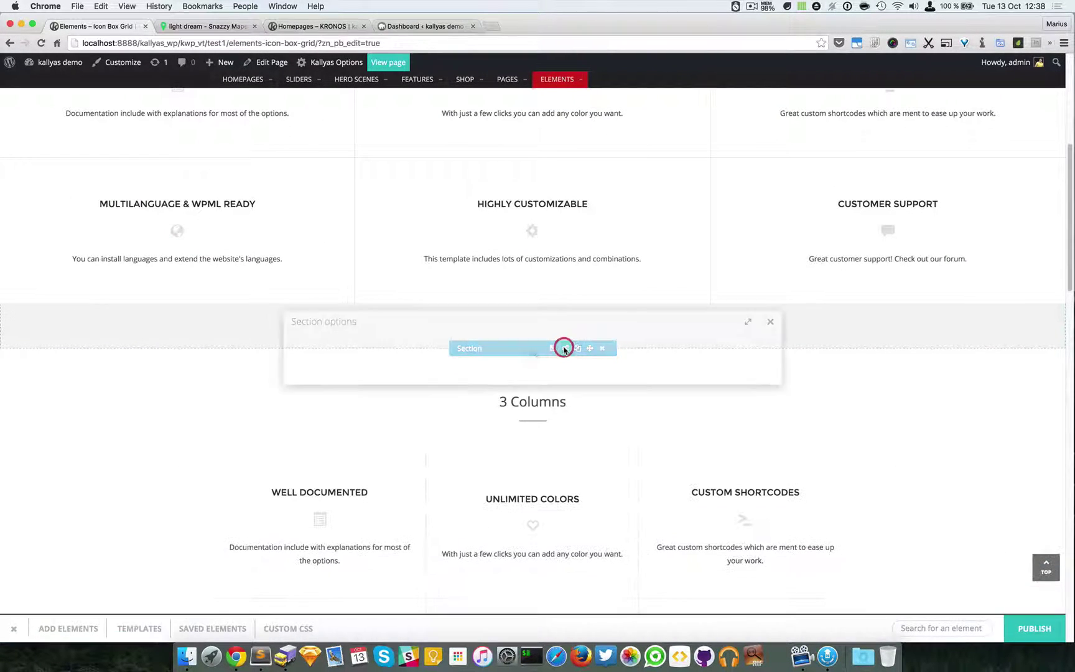
scroll(420, 378, down, 3)
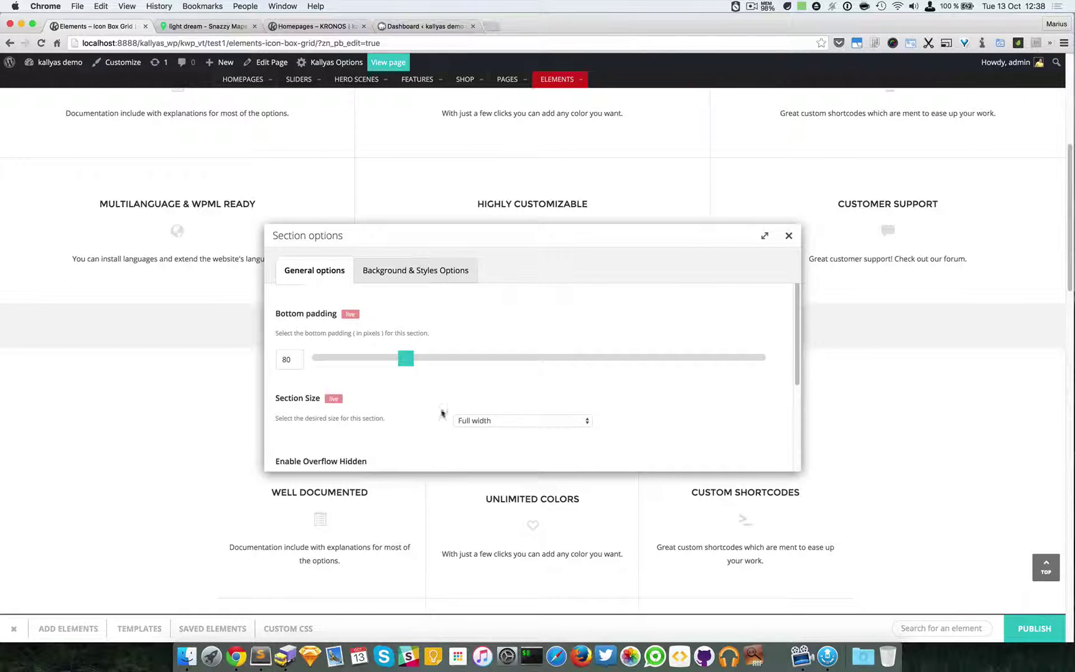
click(788, 235)
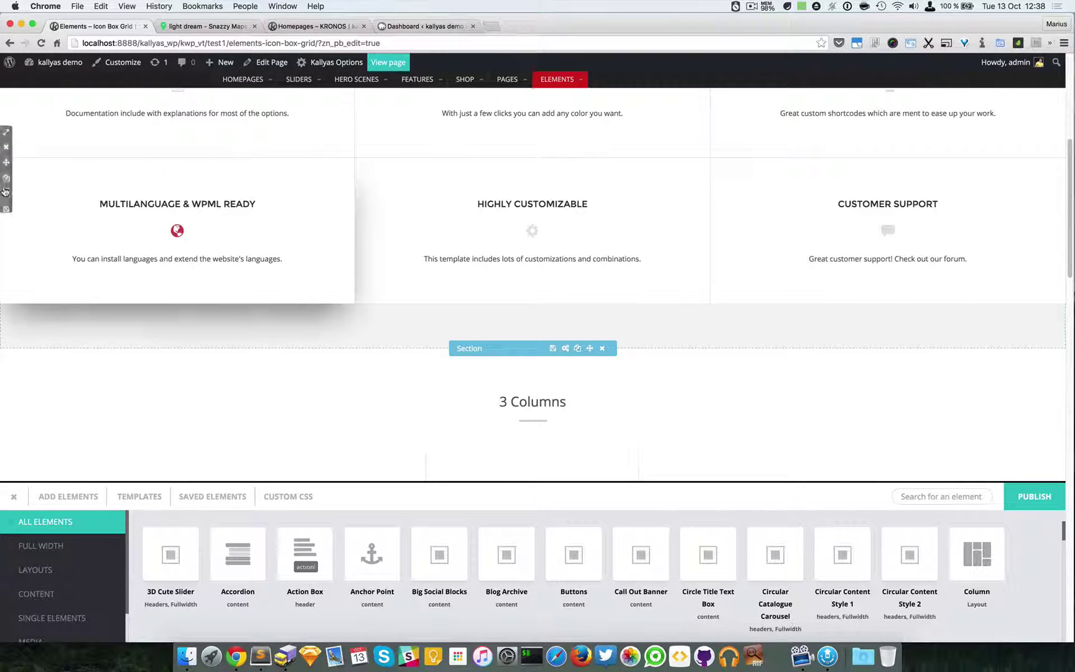
mouse_move(9, 136)
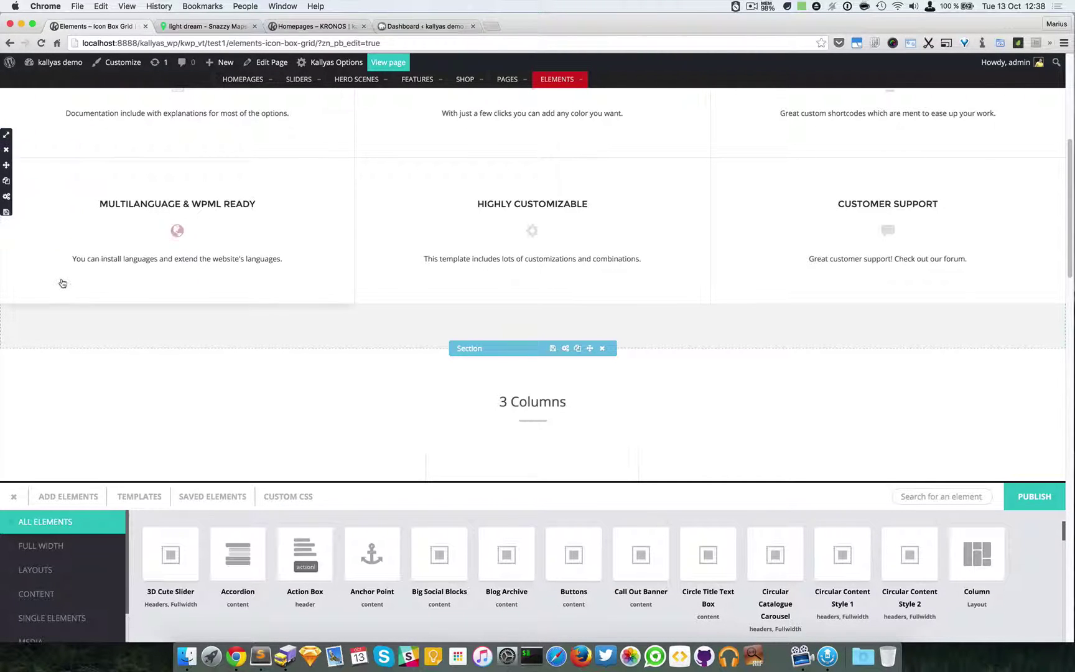
scroll(921, 363, down, 5)
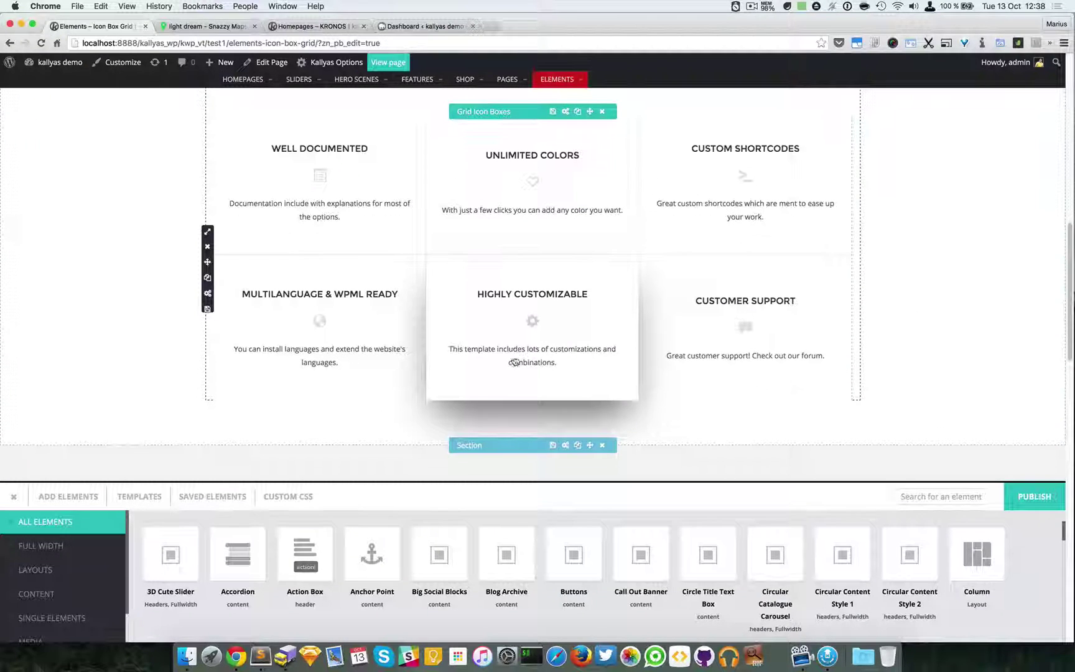
mouse_move(210, 234)
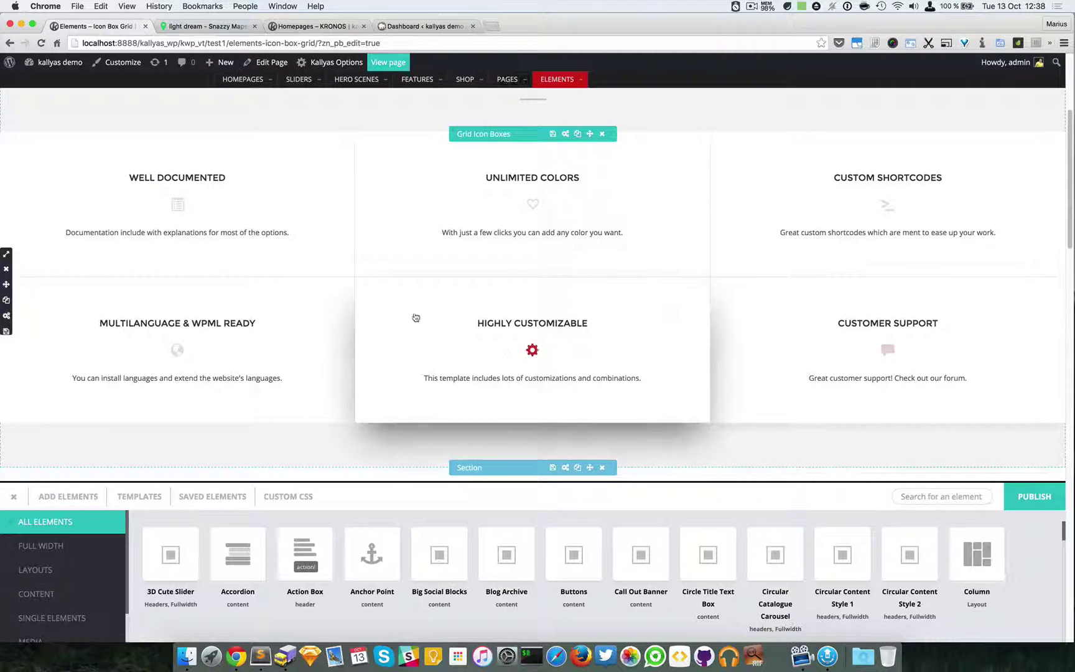
- In the Grid Icon Boxes options, set Boxes Height to 237 px and Icon Size to 87
click(565, 134)
drag(587, 249, 758, 352)
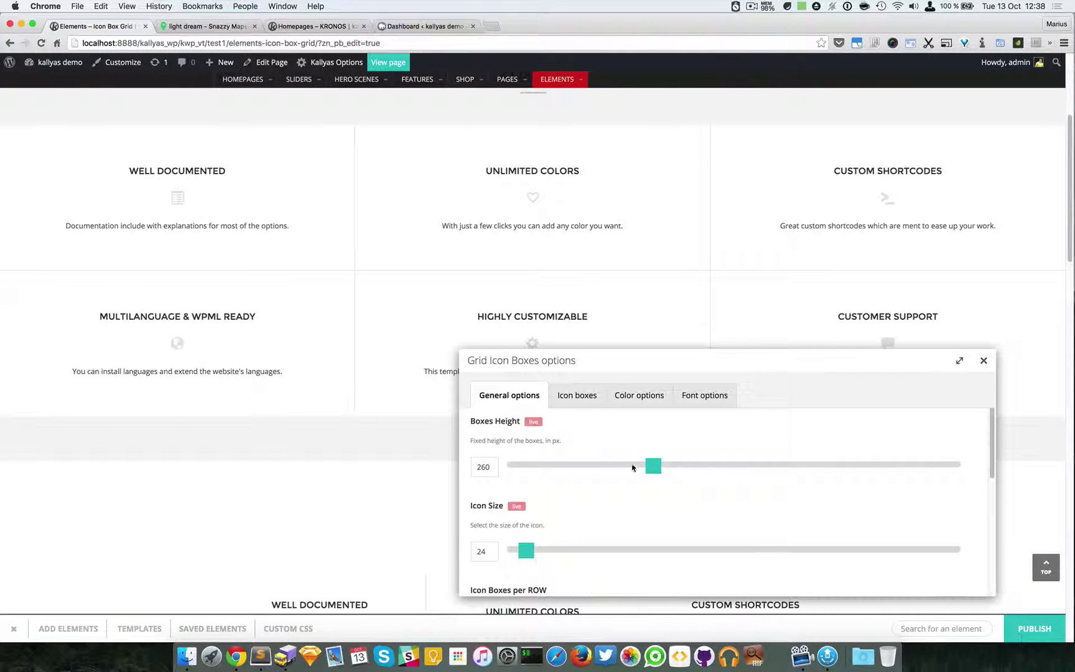
mouse_move(657, 469)
mouse_down()
mouse_move(602, 470)
mouse_move(755, 479)
mouse_move(653, 467)
mouse_move(682, 479)
mouse_move(644, 478)
mouse_up()
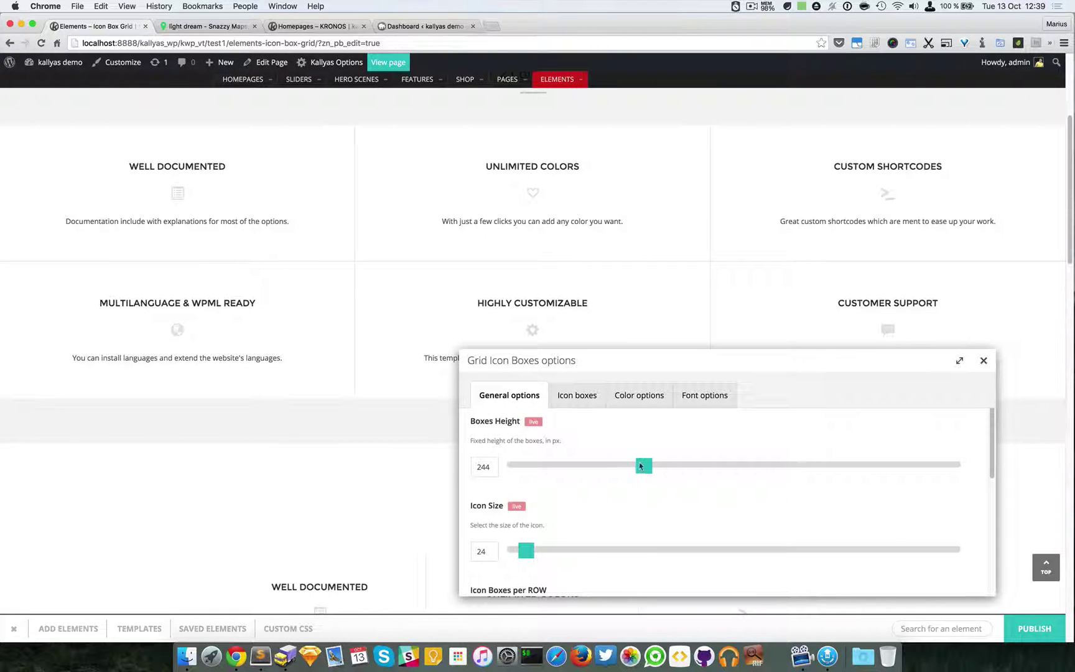
drag(640, 465, 635, 465)
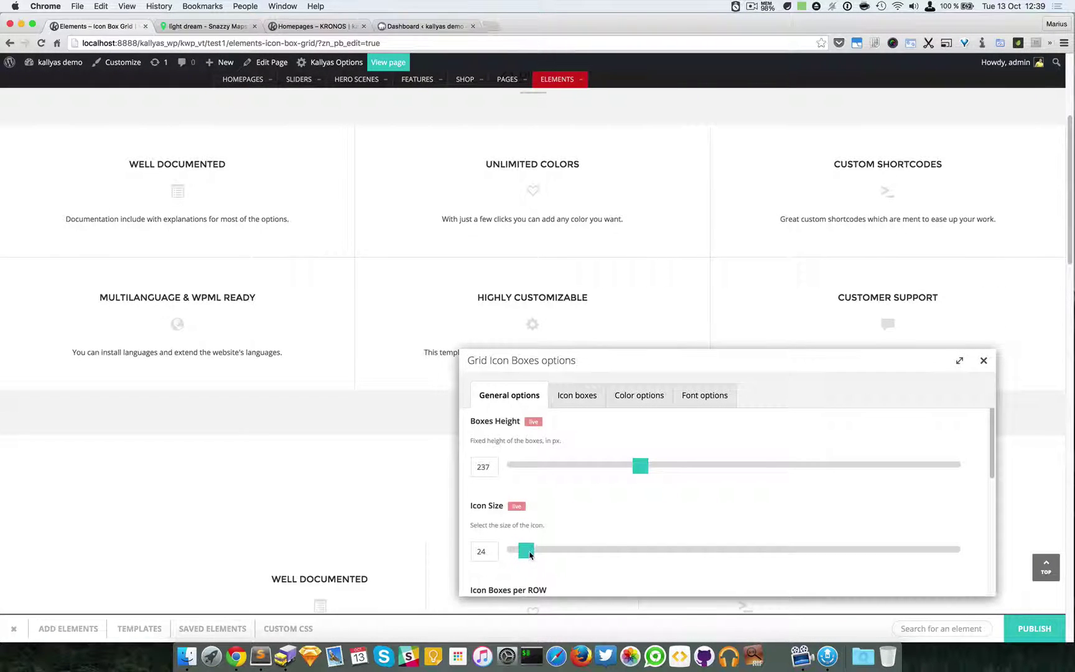
drag(529, 554, 595, 564)
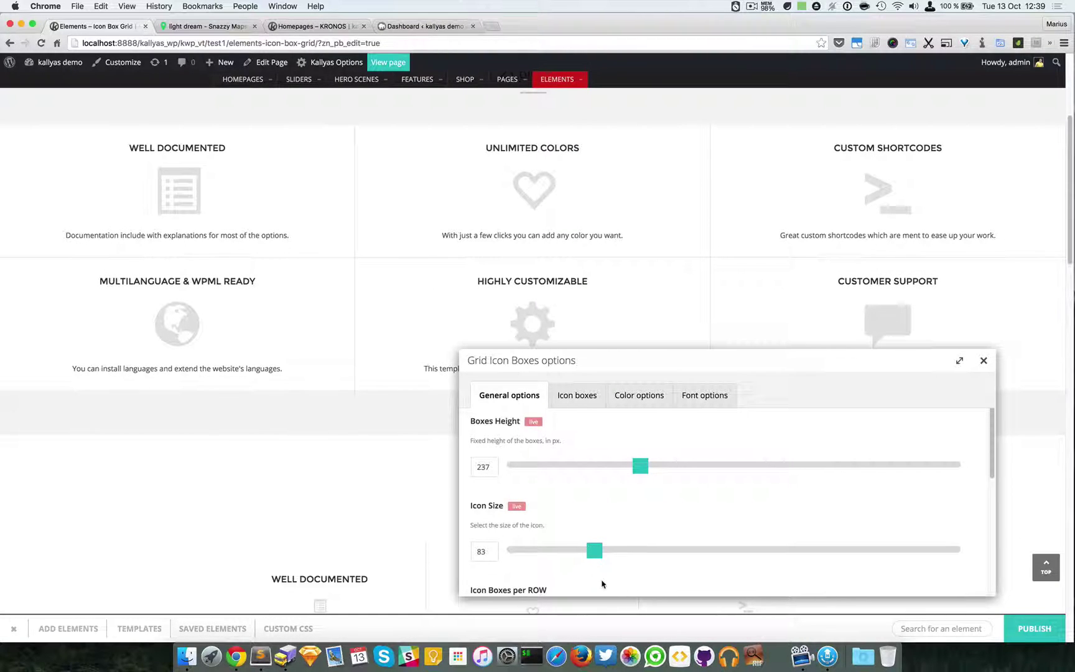
mouse_move(598, 548)
mouse_down()
mouse_move(665, 550)
mouse_move(599, 551)
mouse_up()
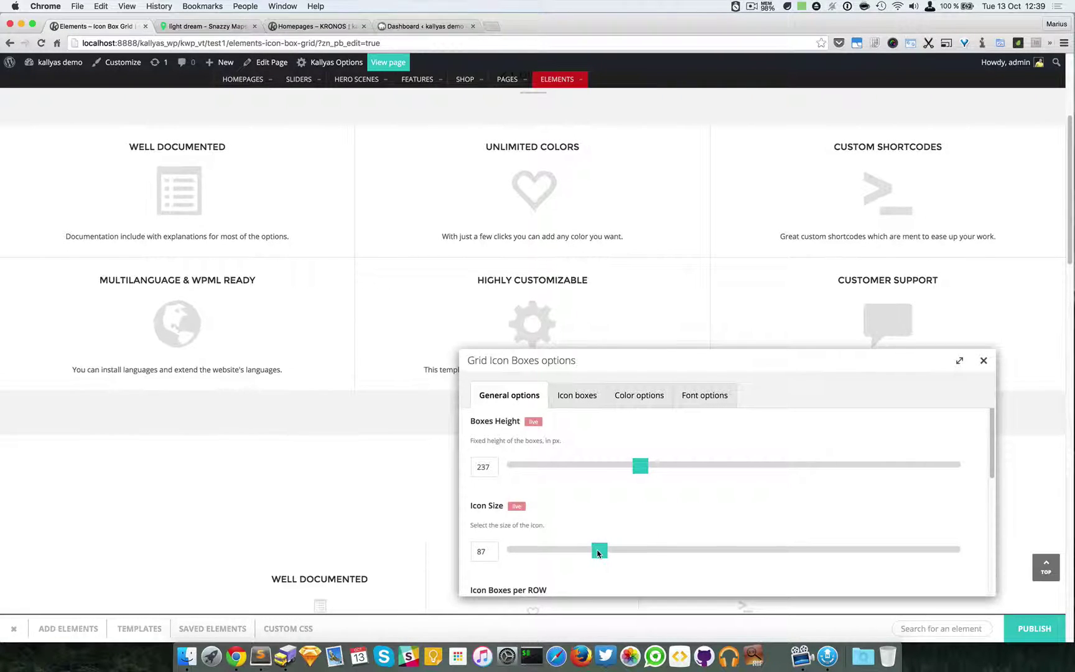
scroll(650, 520, down, 2)
scroll(650, 521, down, 2)
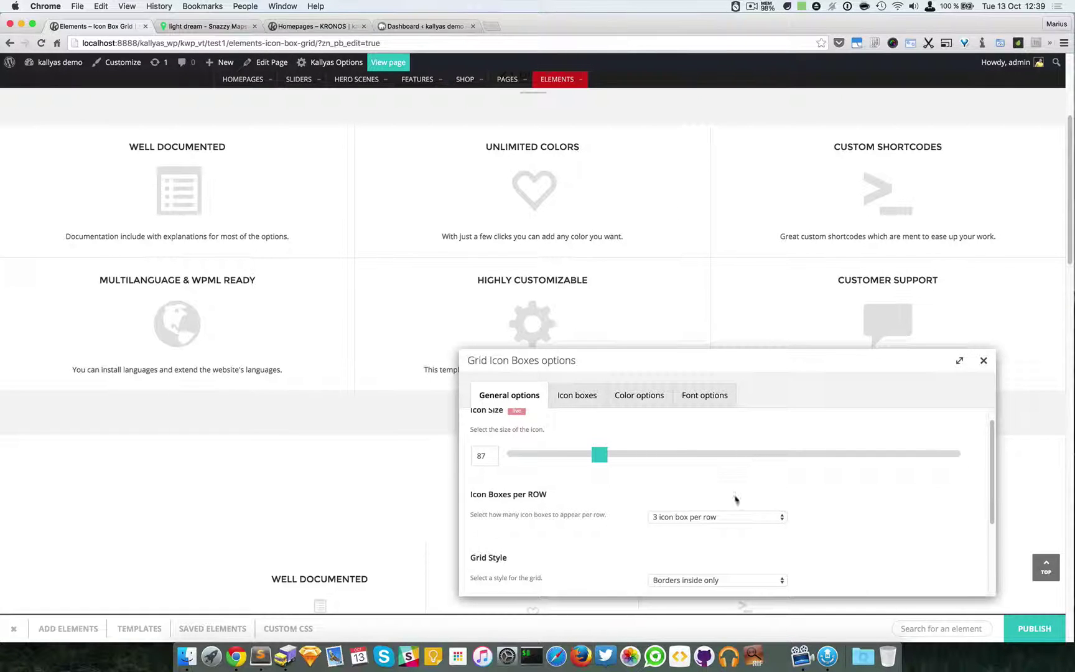
- Change Icon Boxes per ROW to '5 icon box per row' and close the options
click(742, 520)
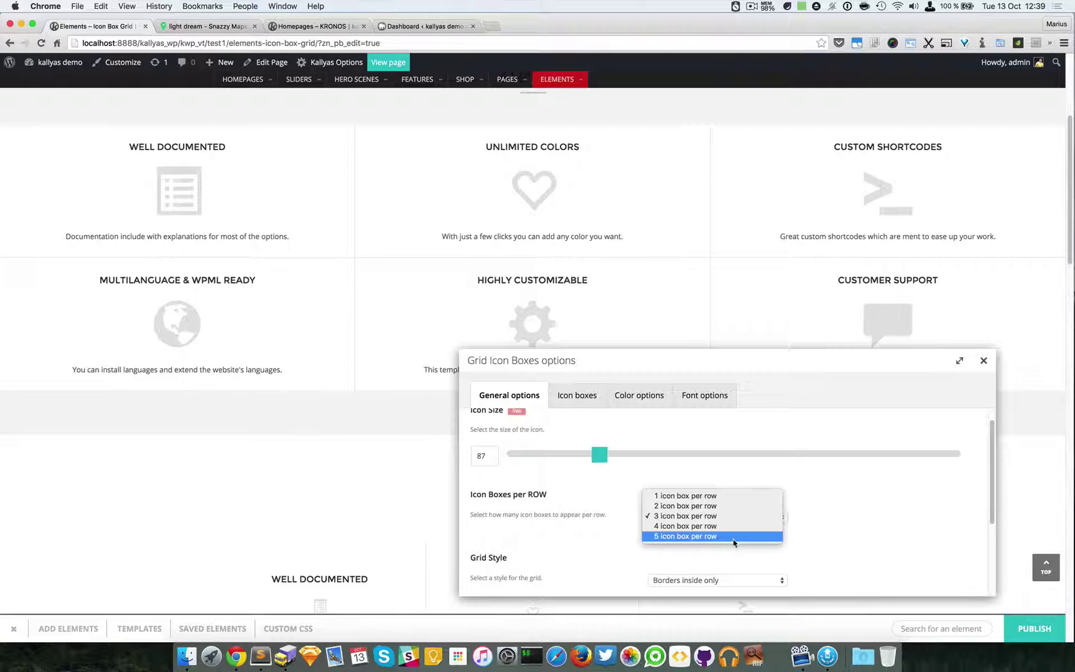
click(733, 538)
click(983, 360)
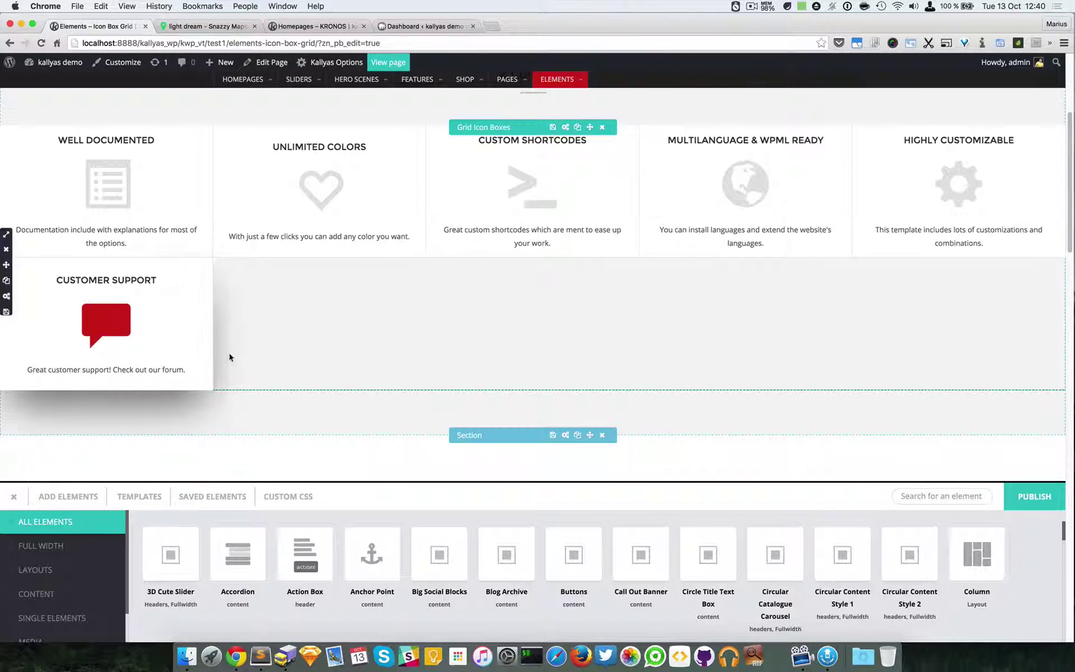
- Switch Icon Boxes per ROW back to '3 icon box per row' and close the options
click(565, 127)
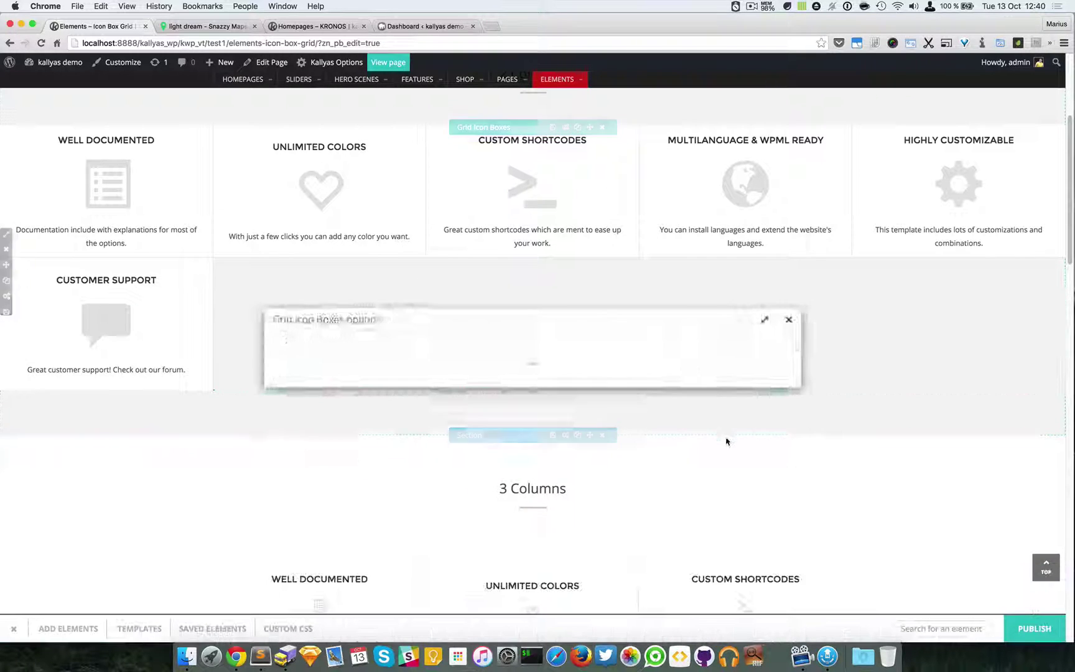
drag(582, 237, 662, 343)
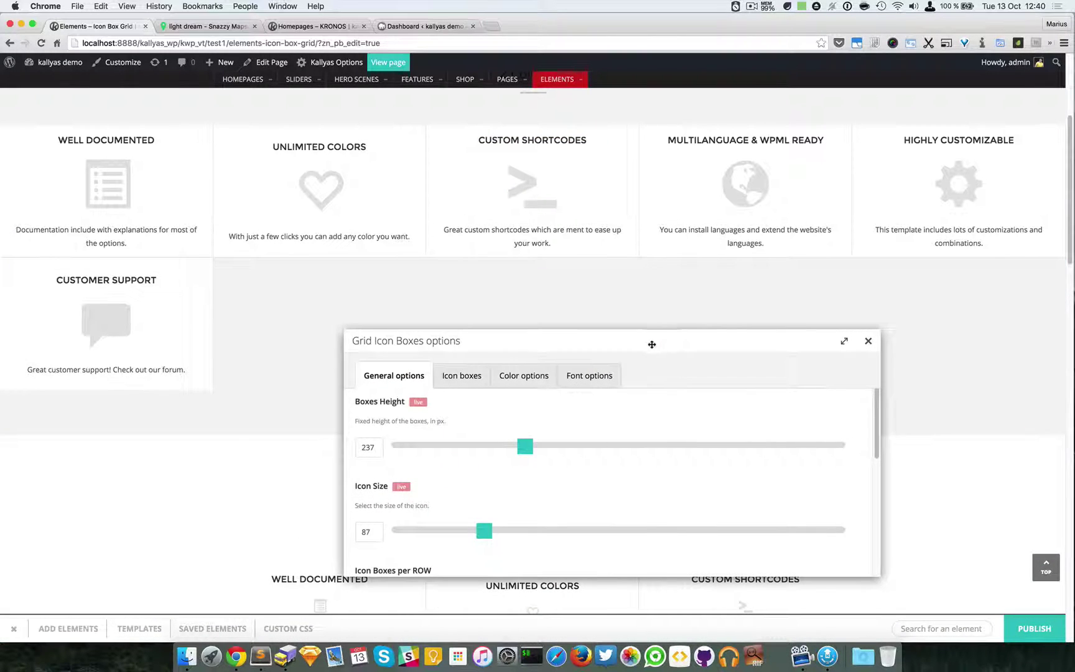
scroll(595, 480, down, 3)
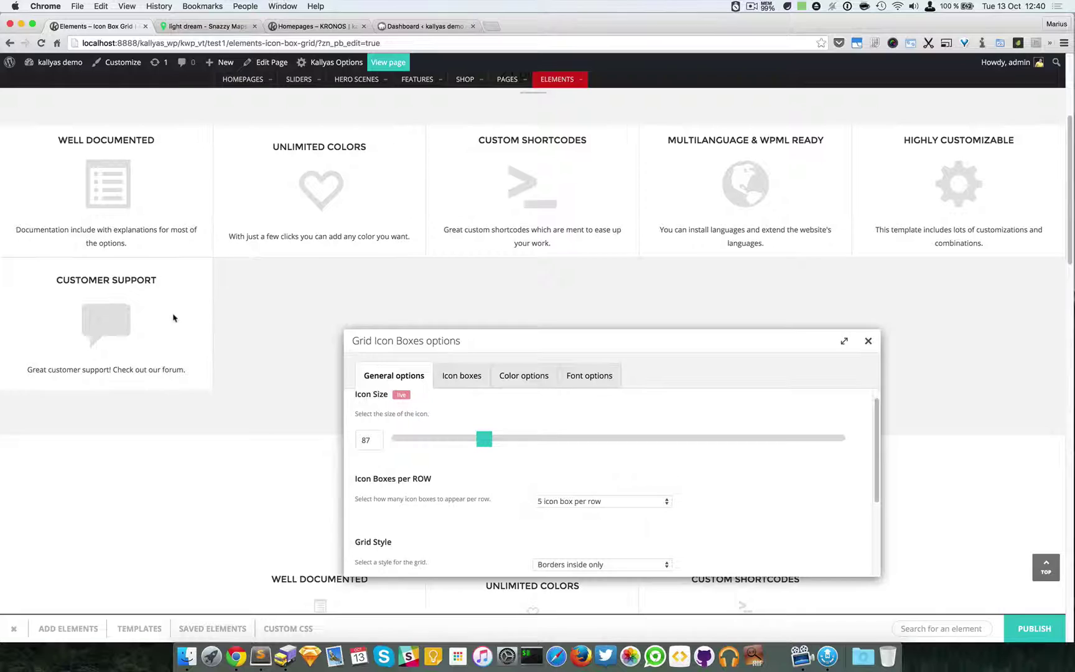
click(586, 503)
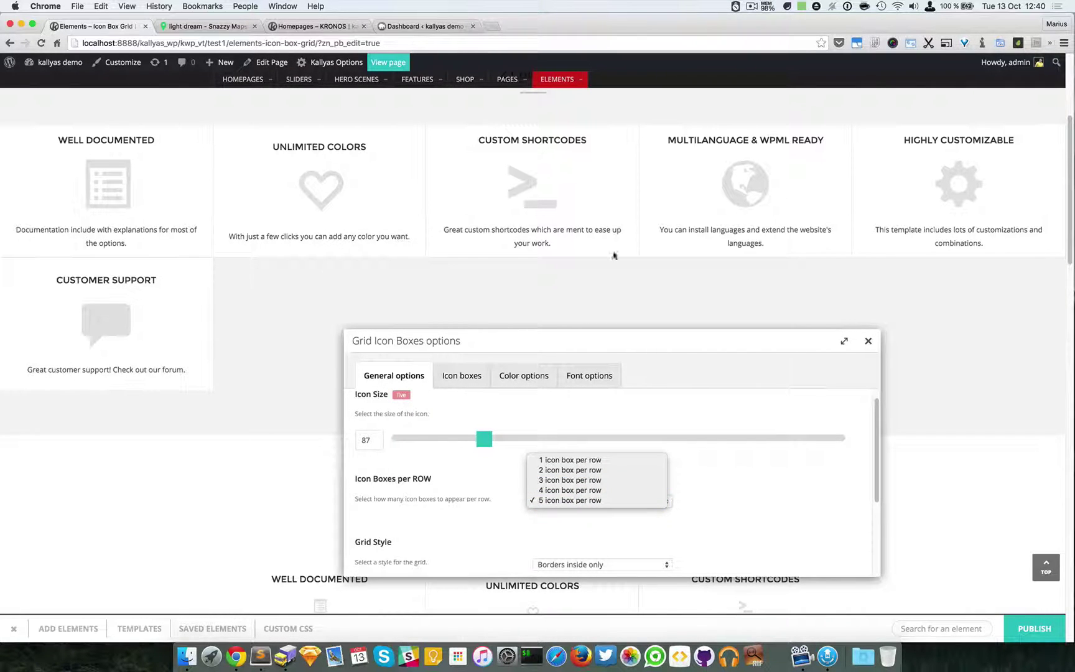
click(578, 481)
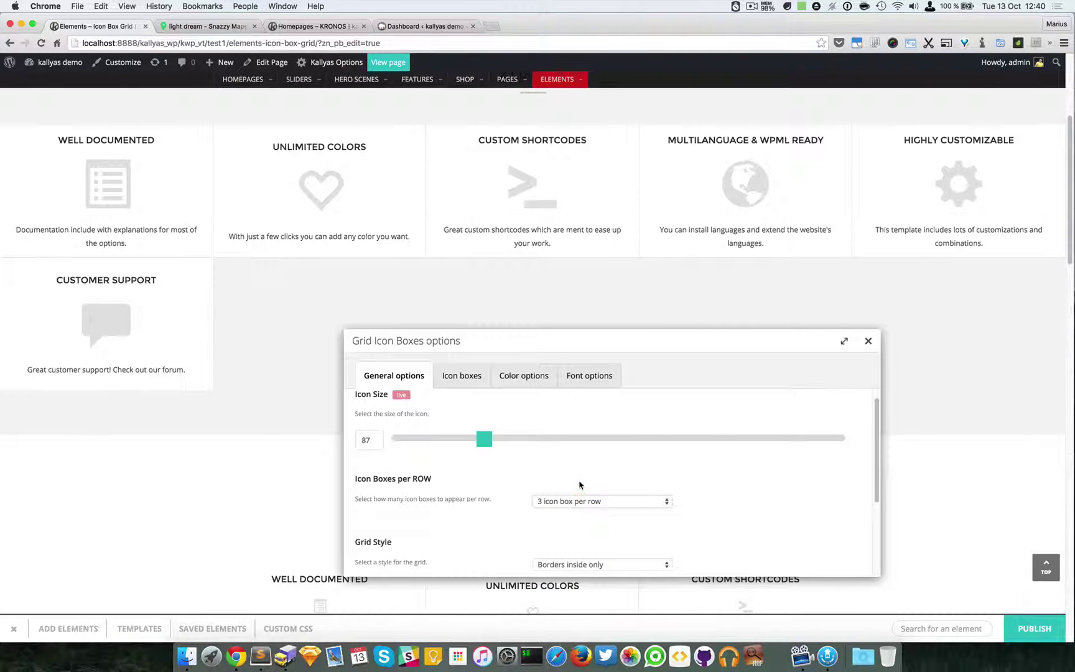
scroll(579, 485, down, 2)
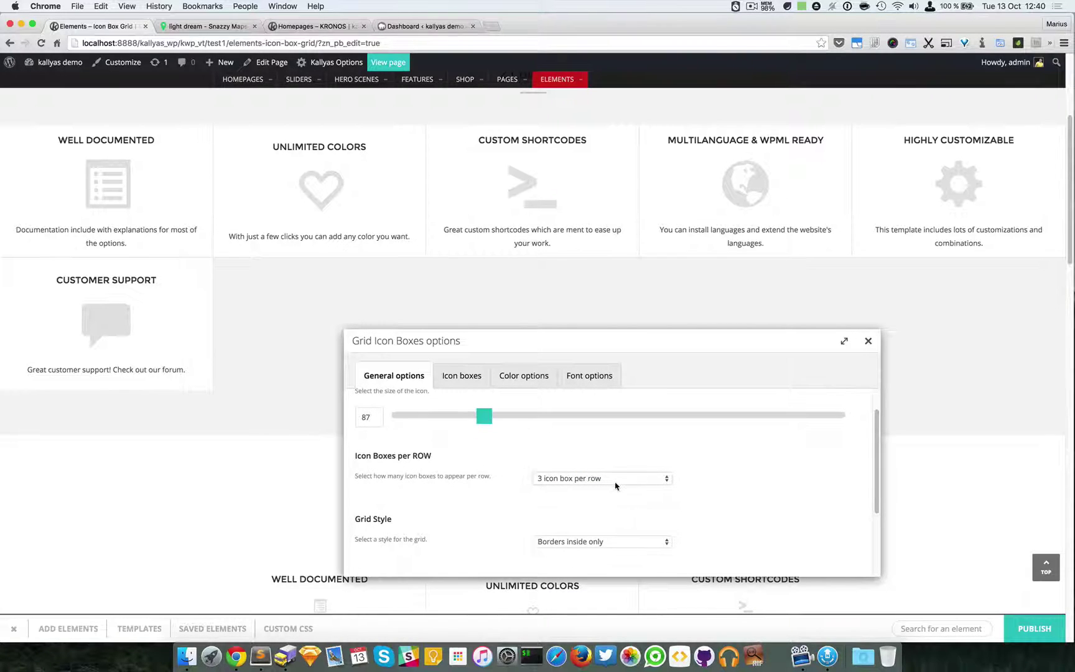
scroll(615, 485, down, 3)
click(869, 341)
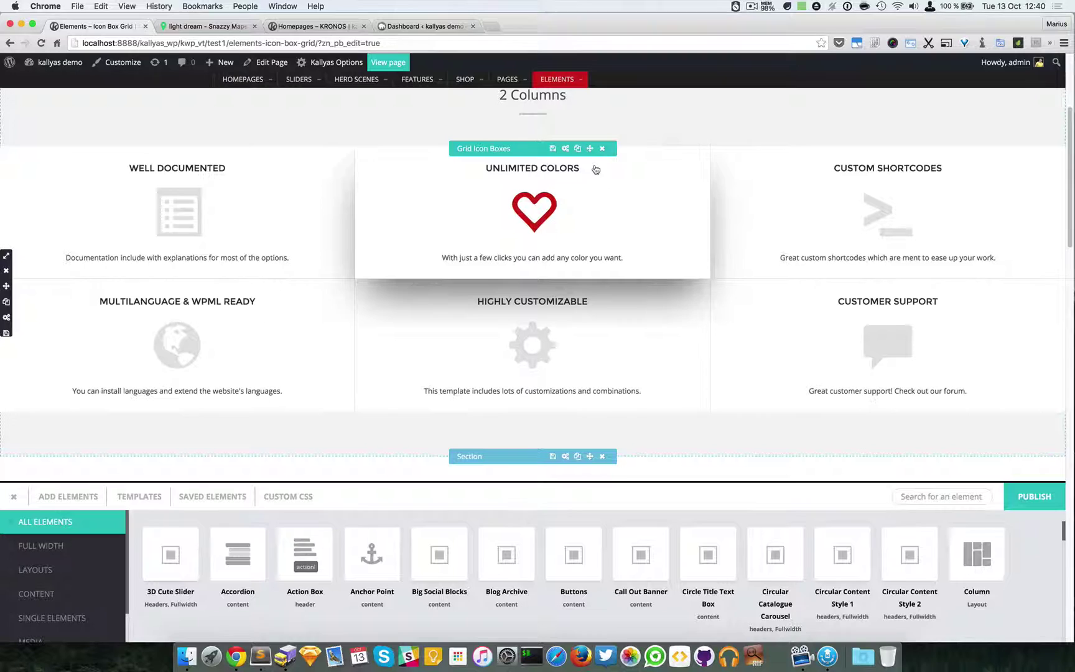
- Set the Grid Icon Boxes Grid Style to 'Simple, no borders' and close the options
click(565, 148)
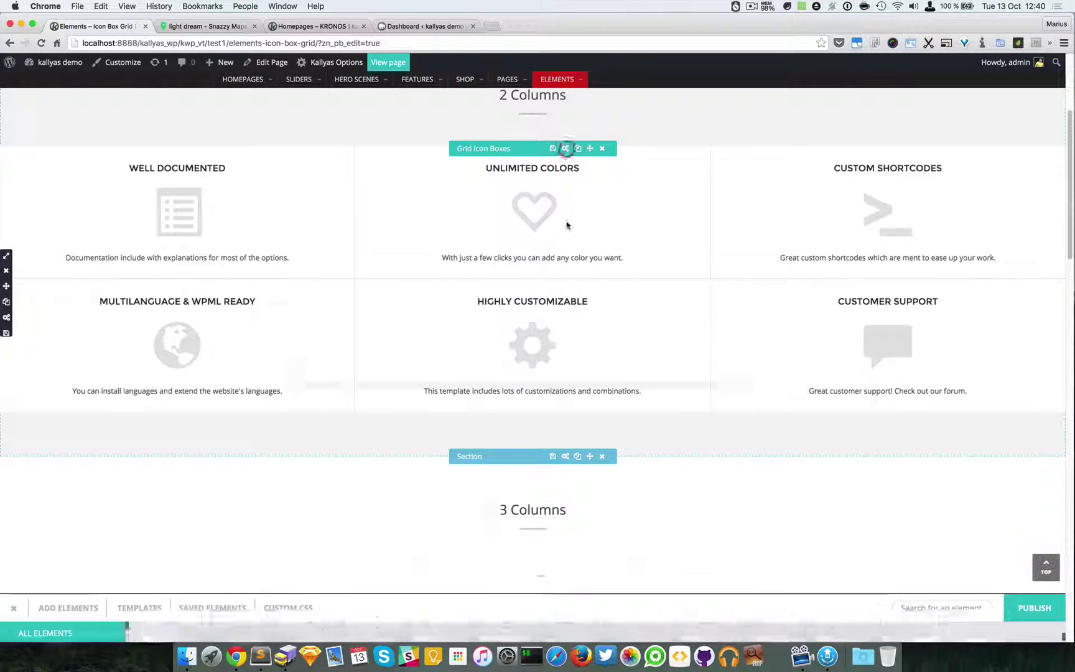
scroll(422, 391, down, 3)
scroll(422, 391, down, 2)
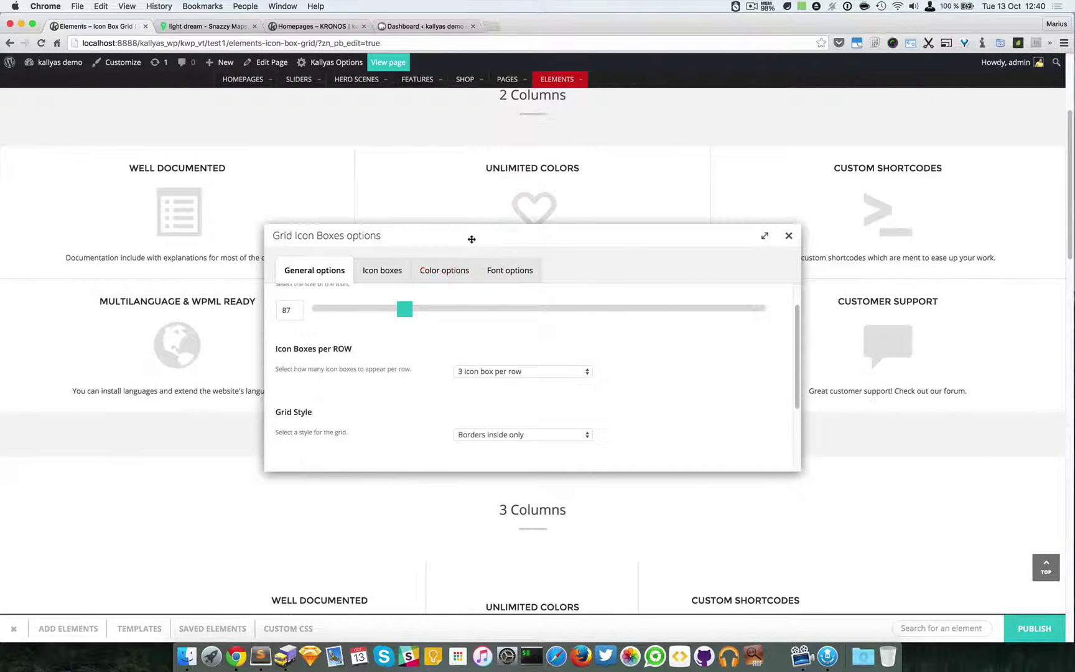
drag(470, 240, 539, 366)
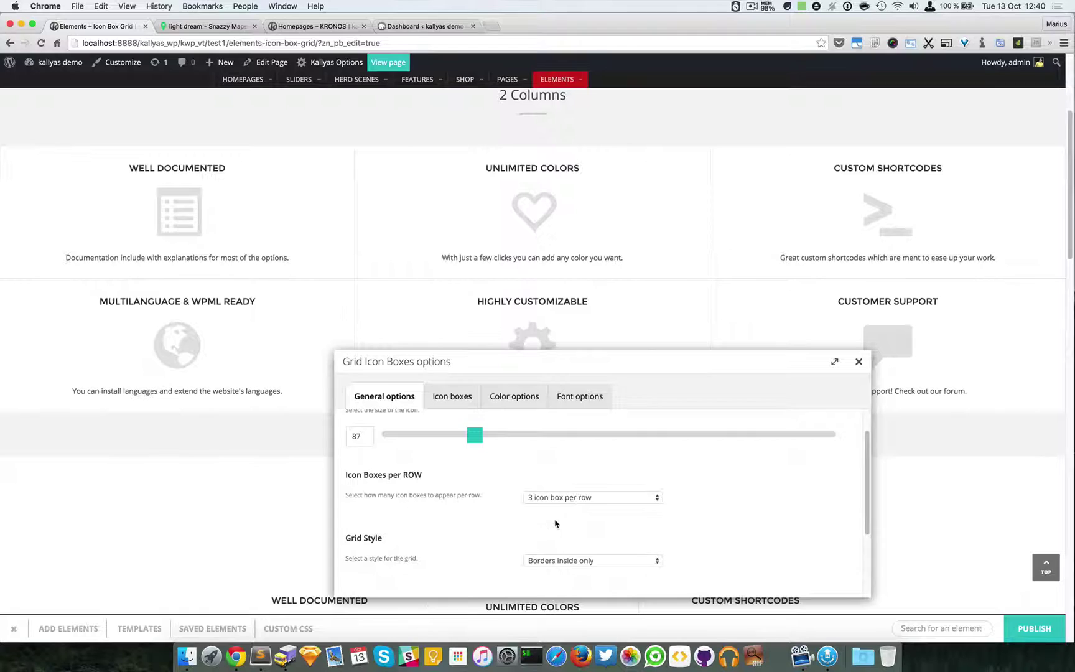
scroll(501, 541, down, 1)
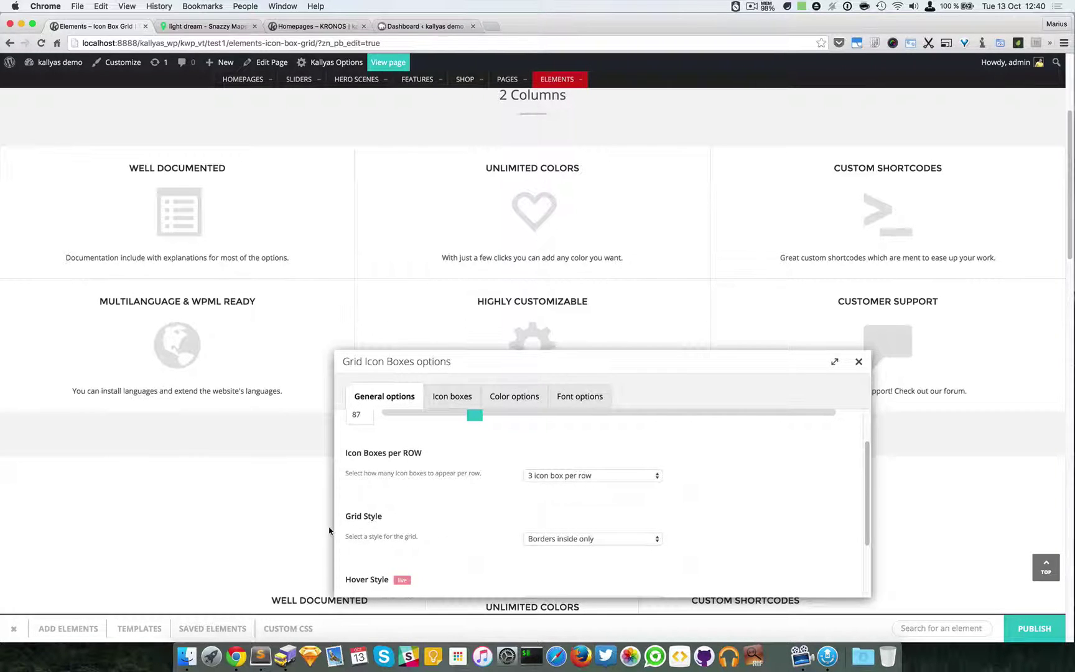
click(541, 537)
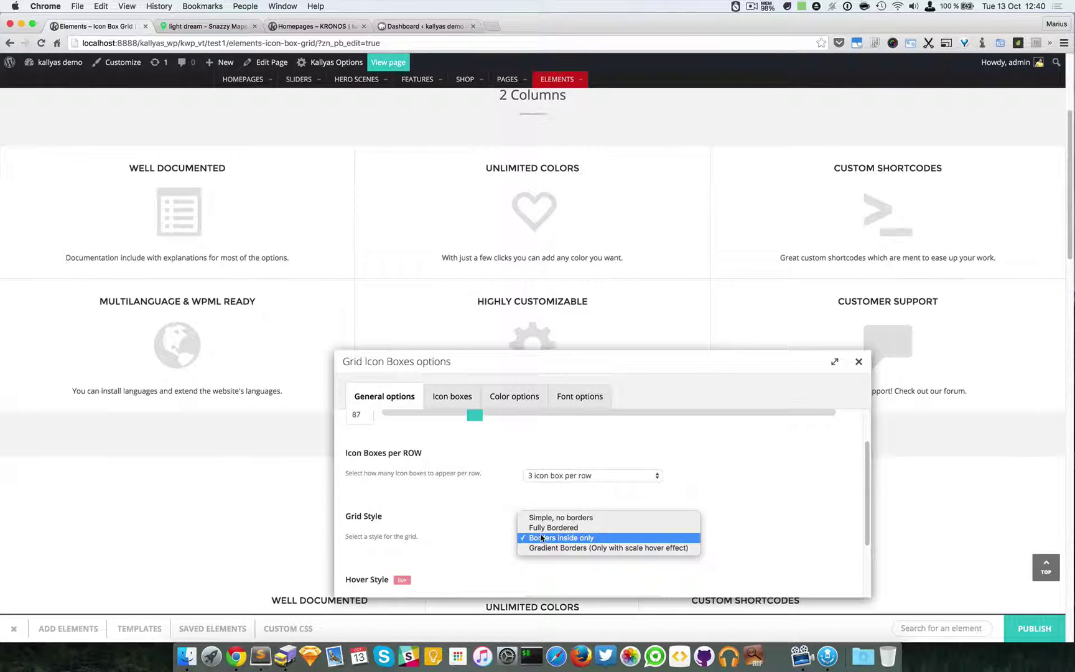
click(559, 517)
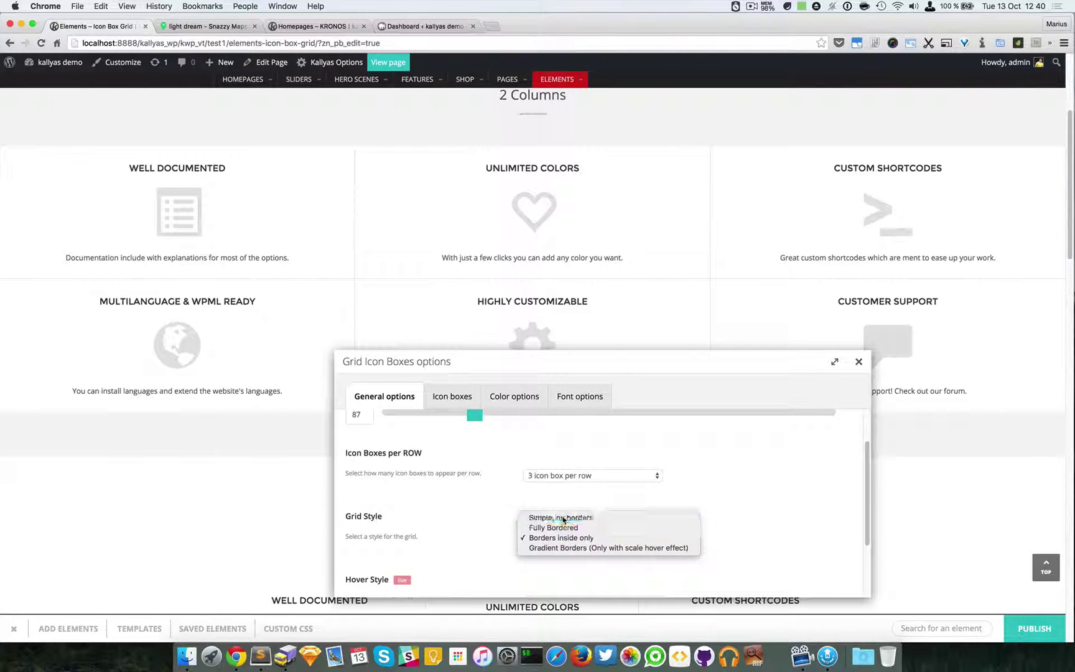
click(858, 362)
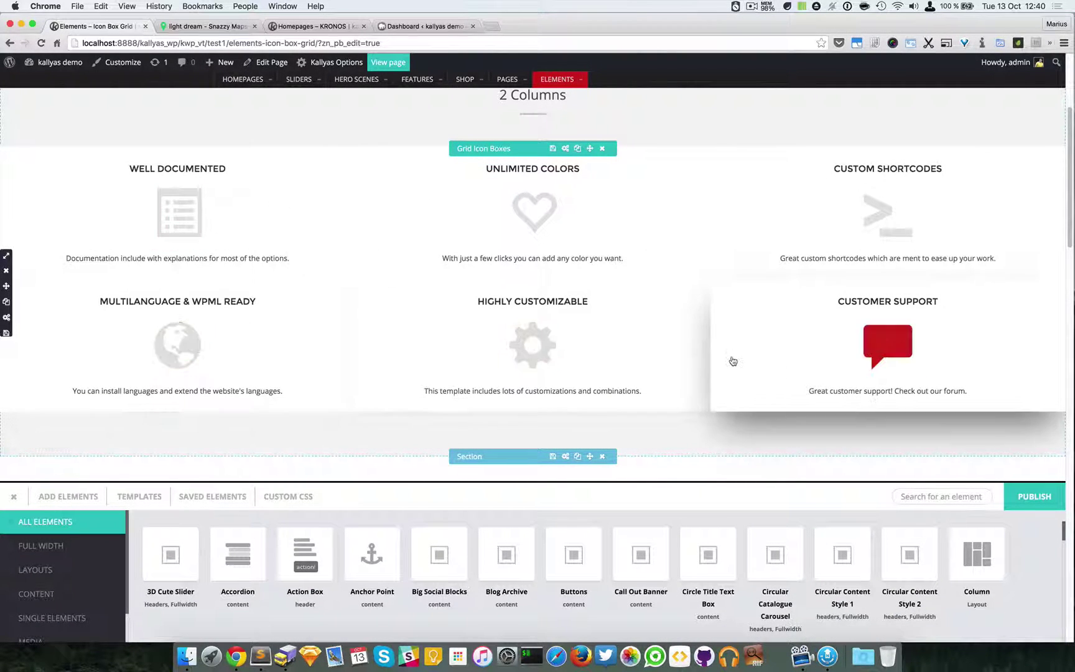
- Set Grid Style to Fully Bordered and close the options to preview it
click(566, 149)
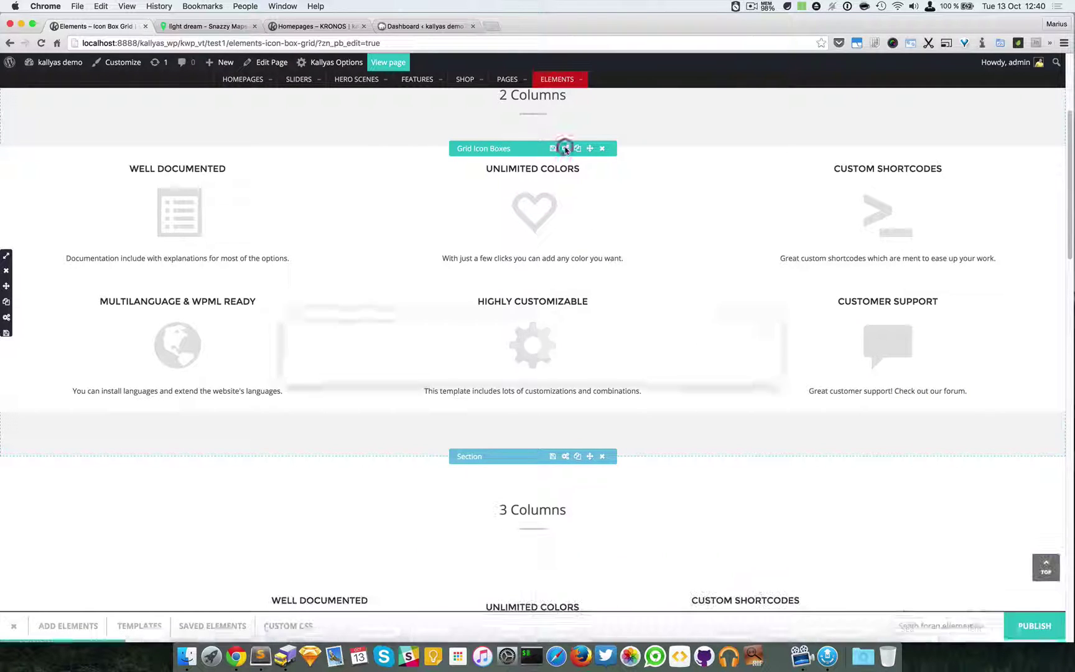
drag(576, 244, 631, 434)
scroll(598, 543, down, 3)
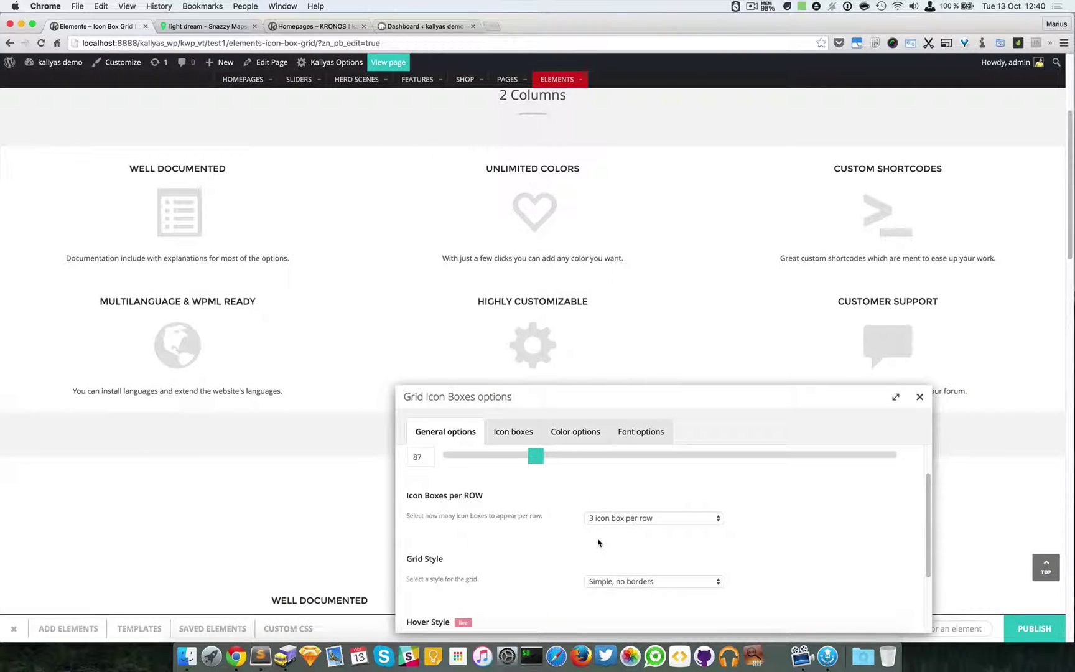
scroll(597, 542, down, 1)
click(616, 567)
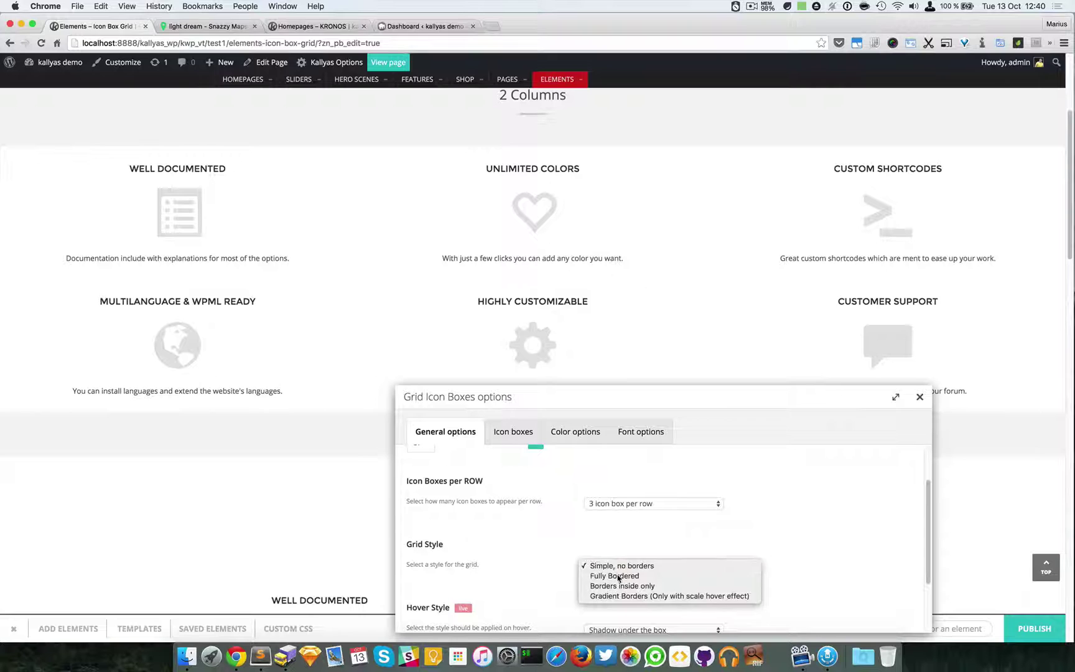
click(619, 577)
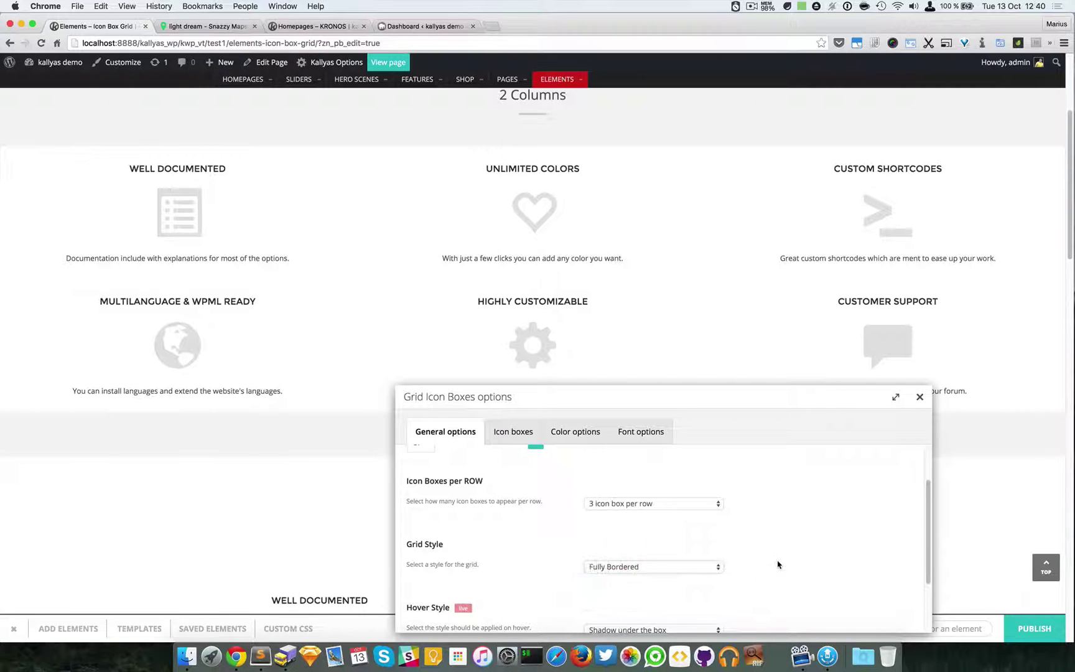
click(919, 398)
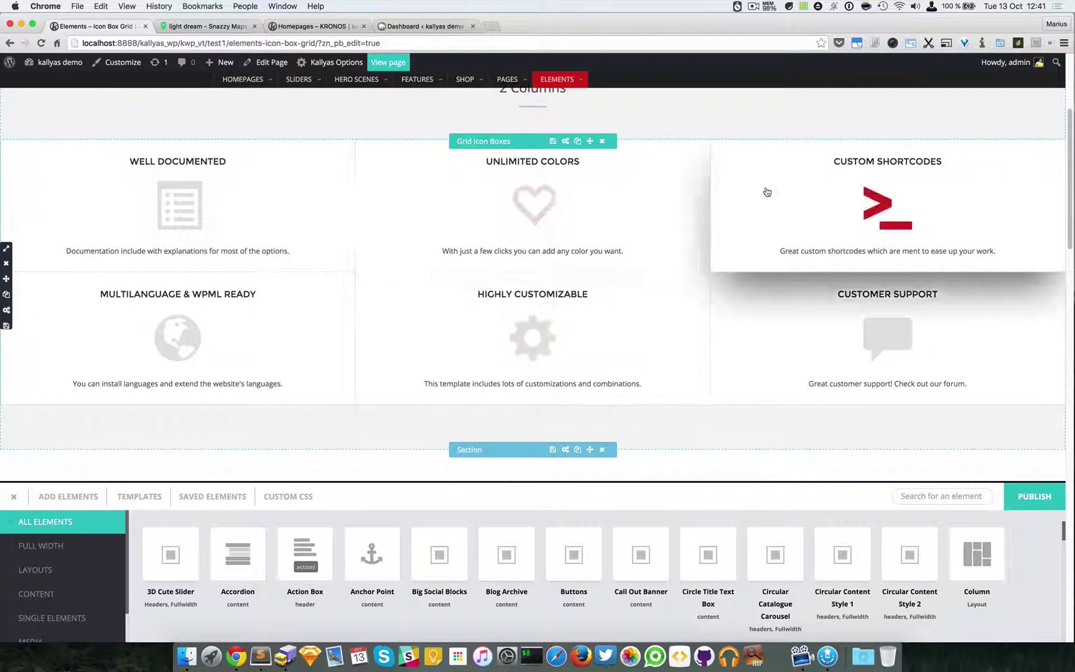
- Change Grid Style to 'Borders inside only' and review the two rows of three boxes
click(568, 141)
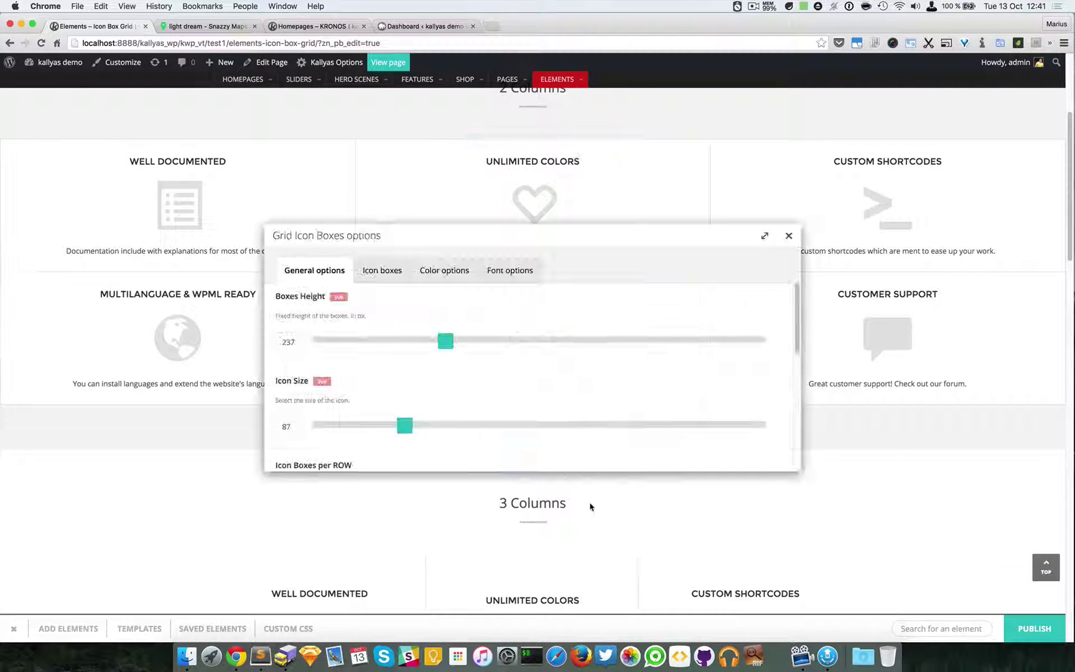
scroll(436, 373, down, 5)
click(505, 309)
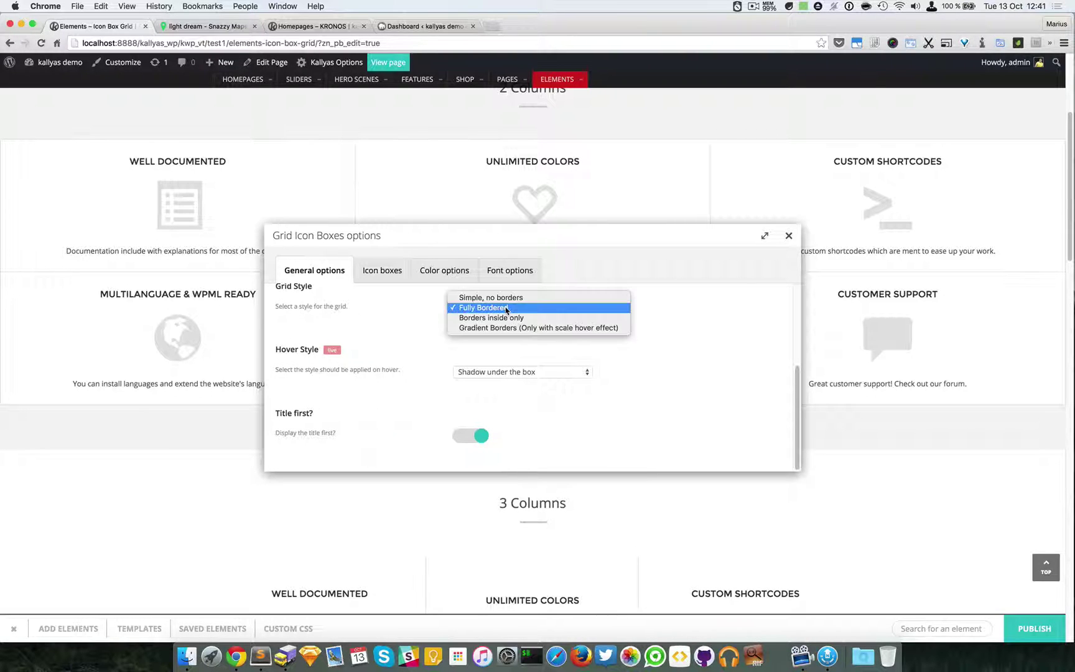
click(507, 317)
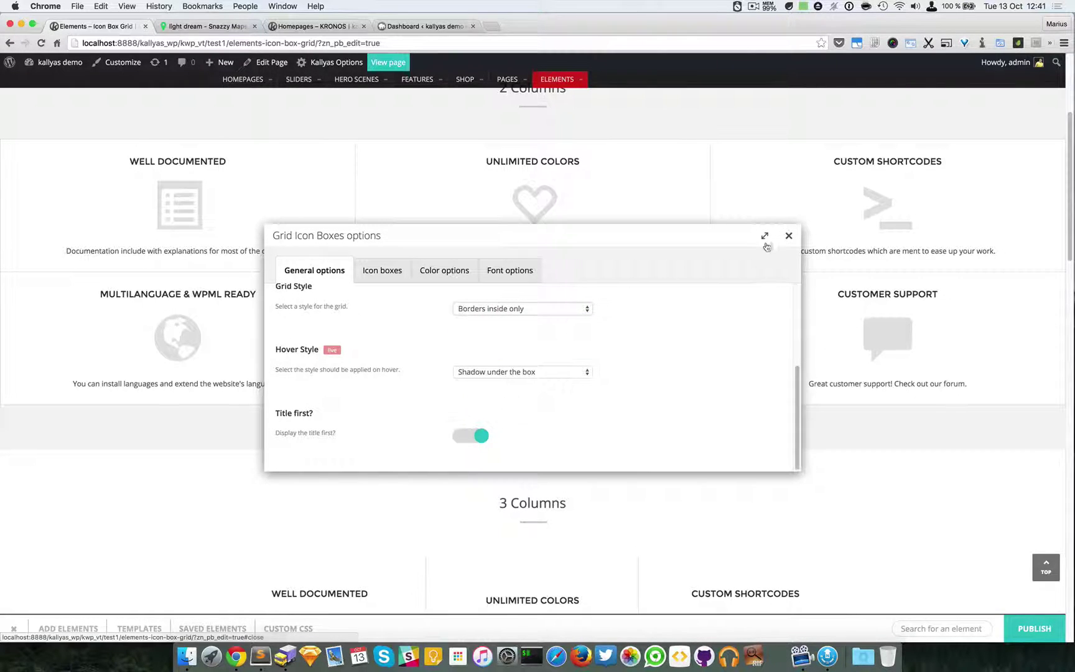
click(788, 235)
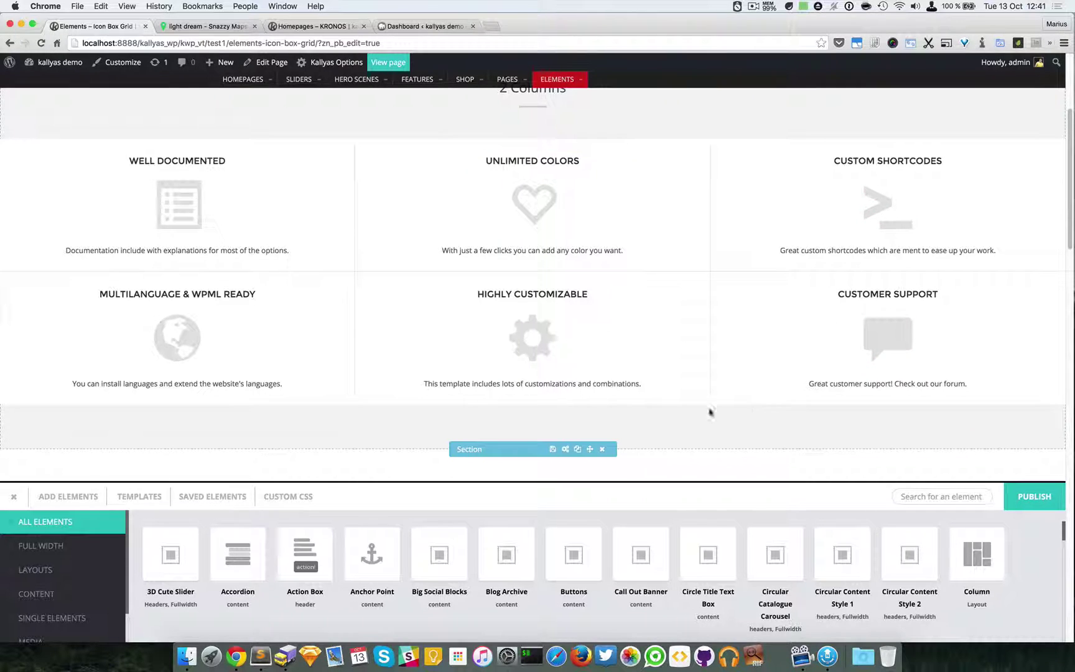
scroll(200, 406, down, 5)
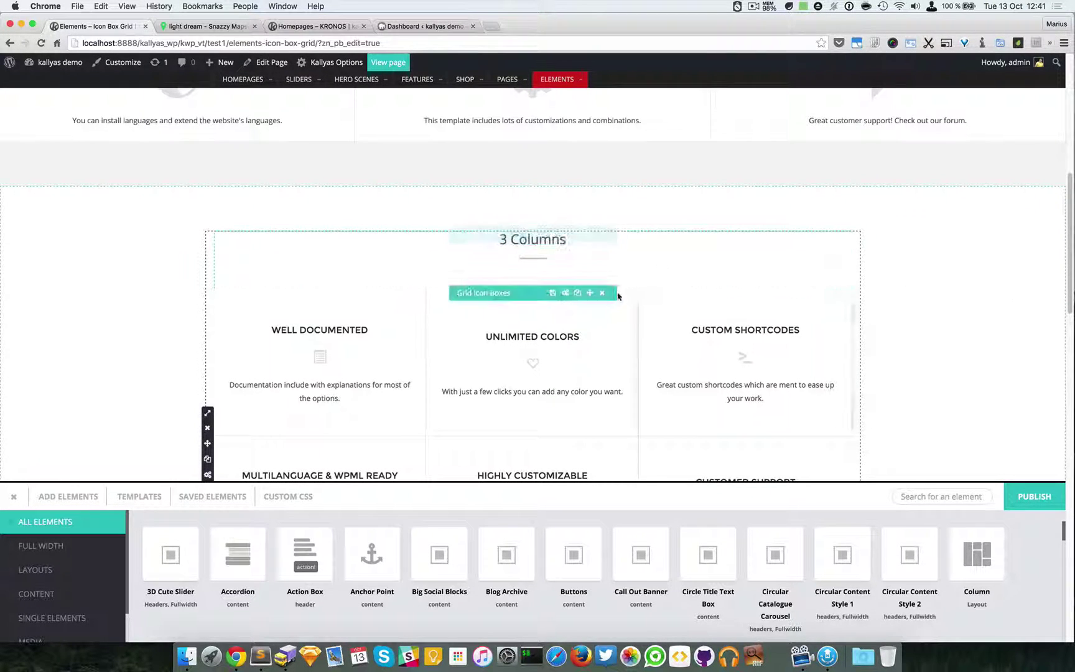
scroll(893, 409, down, 4)
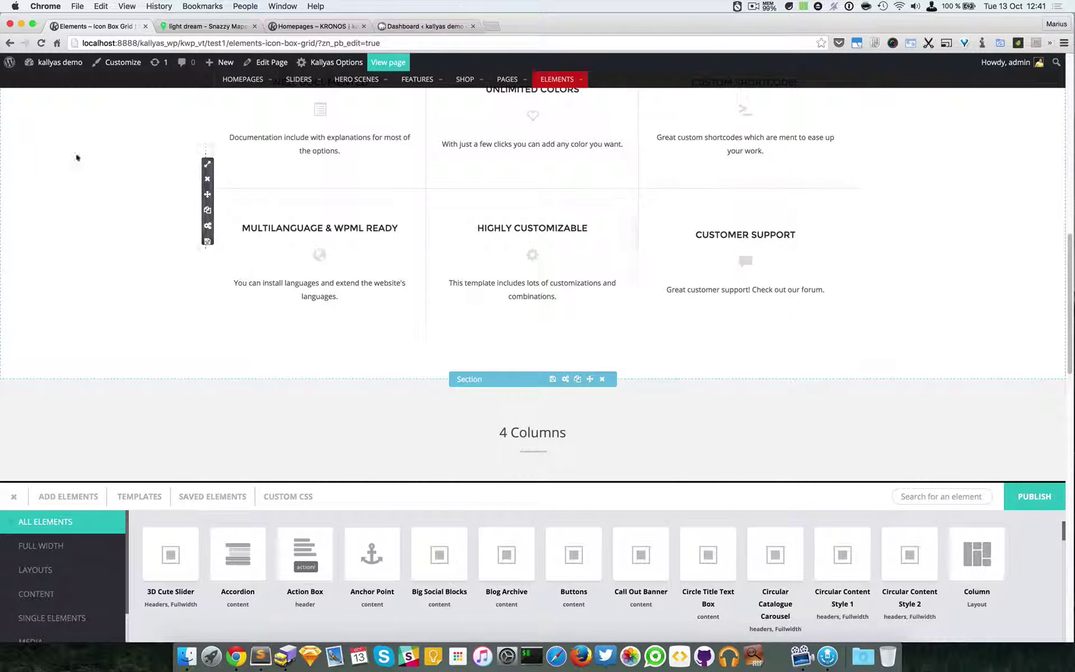
scroll(881, 204, up, 4)
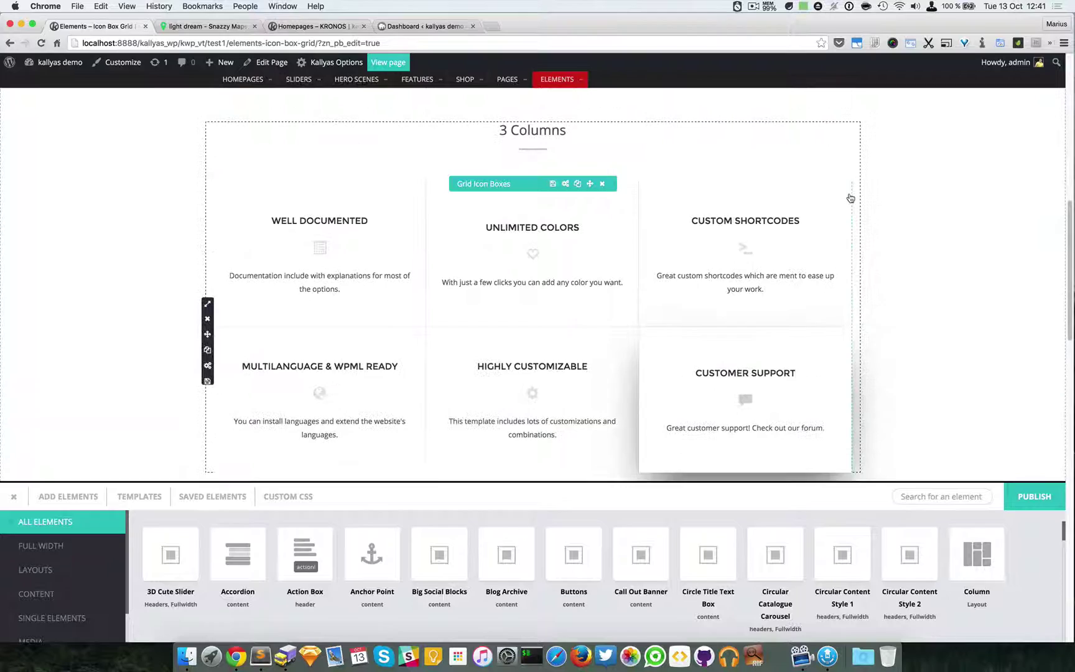
scroll(850, 198, up, 4)
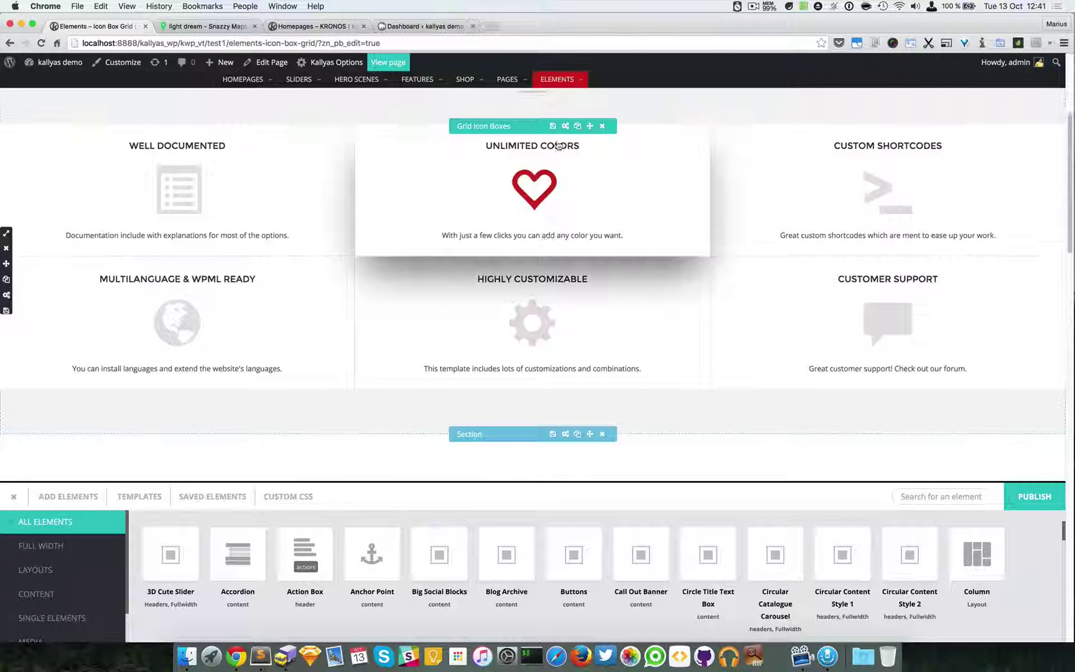
- Choose 'Gradient Borders (Only with scale hover effect)' as Grid Style, leaving hover as Shadow under the box
click(565, 126)
scroll(533, 330, down, 5)
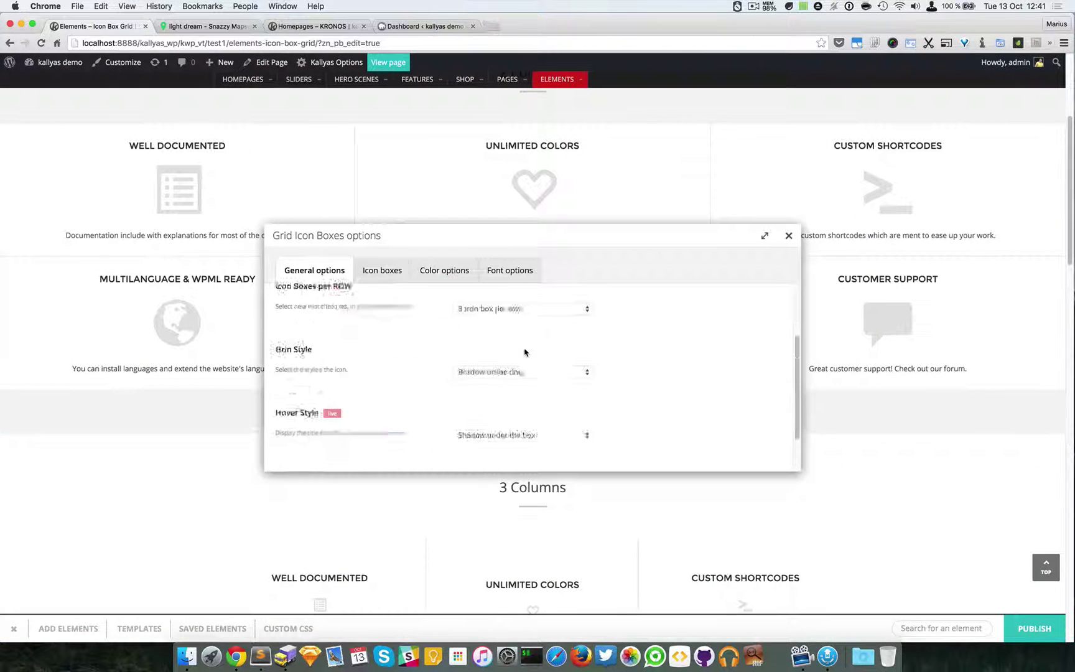
click(504, 370)
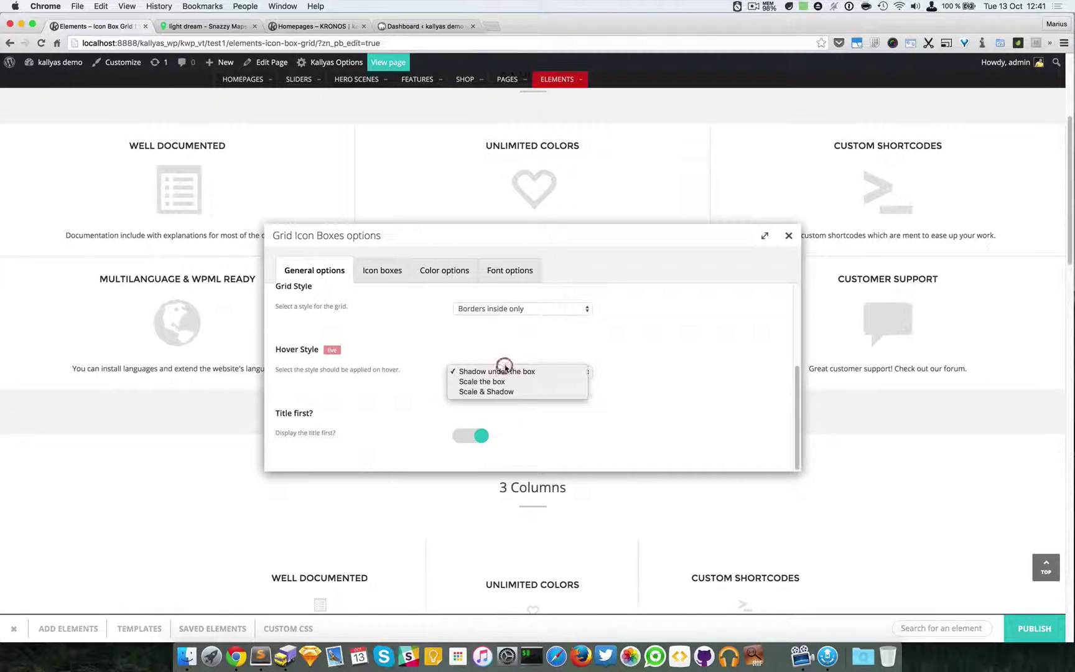
click(504, 371)
click(521, 309)
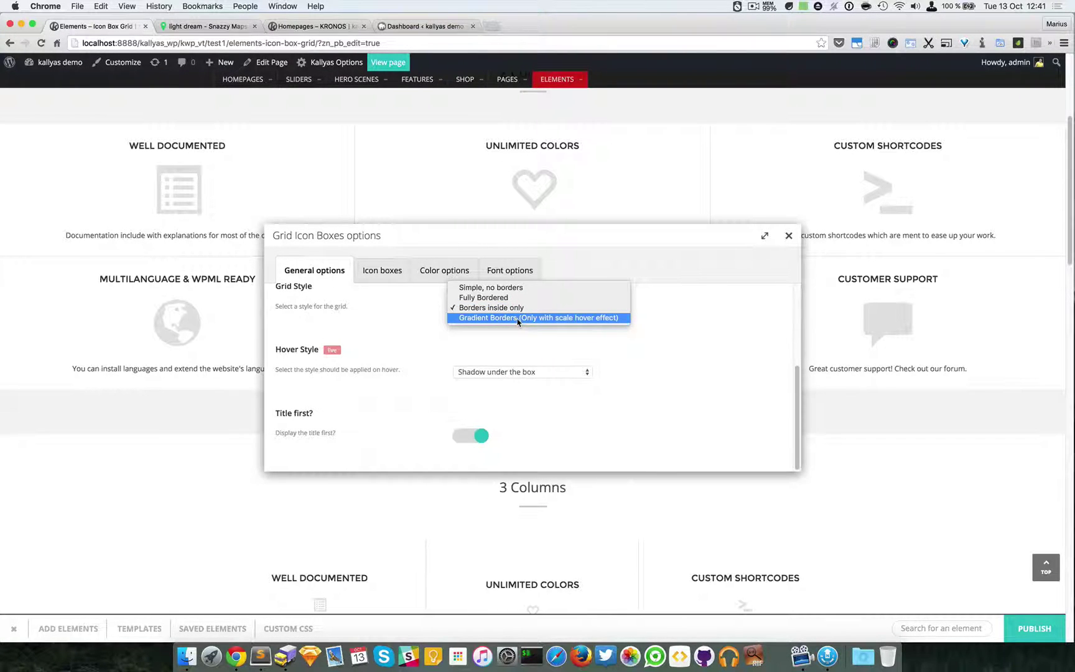
click(593, 318)
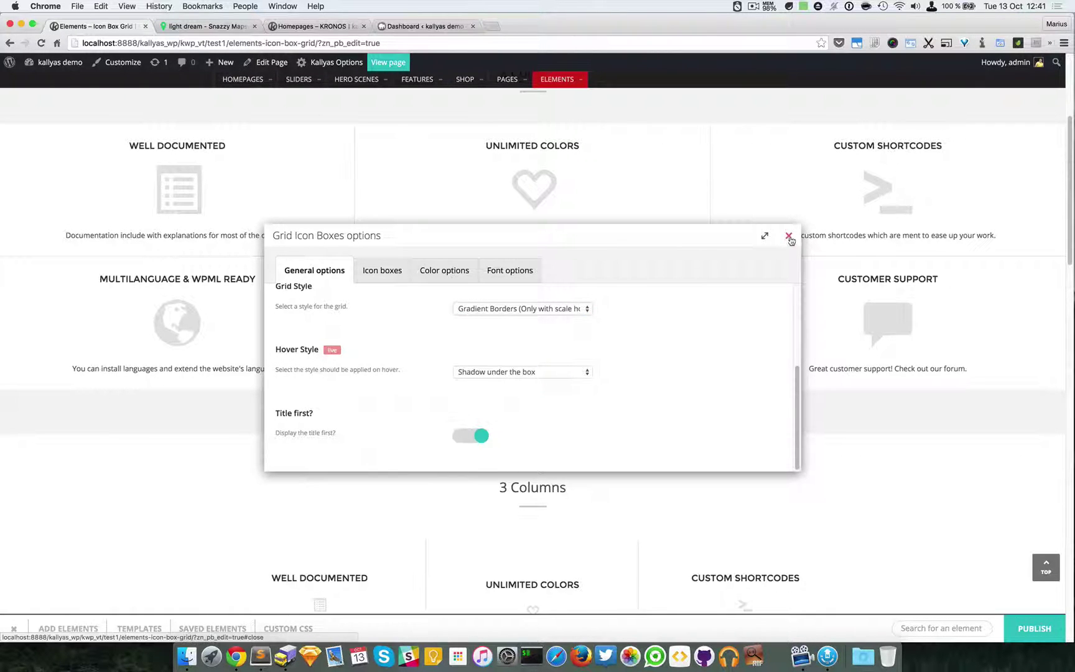
click(789, 236)
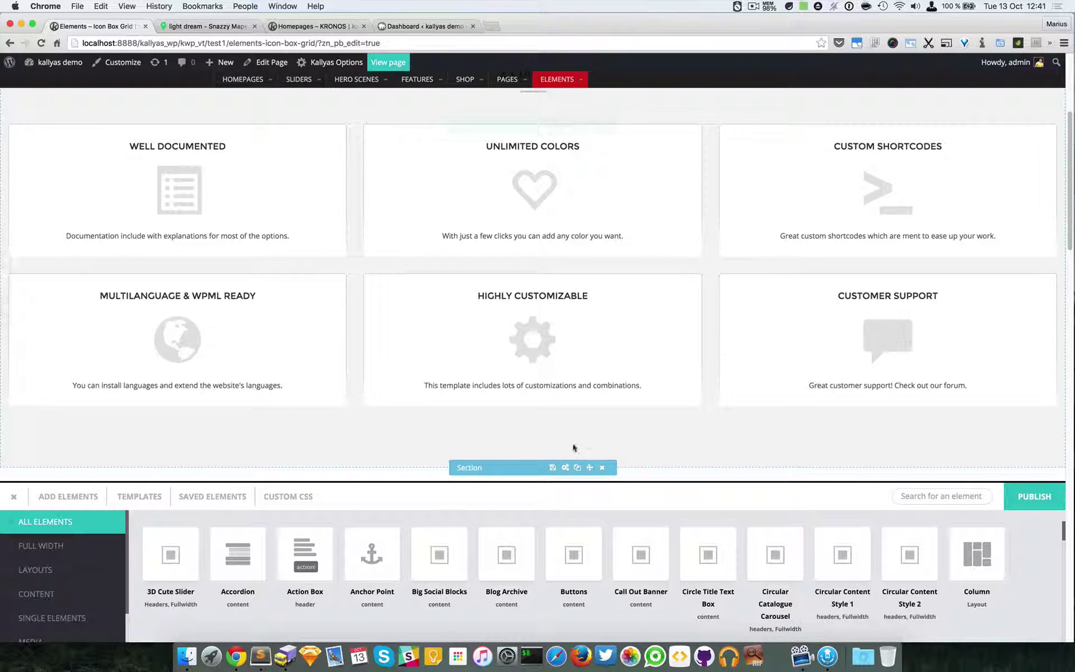
- Set the background colour of the section around the icon-box grid to white #ffffff
click(566, 128)
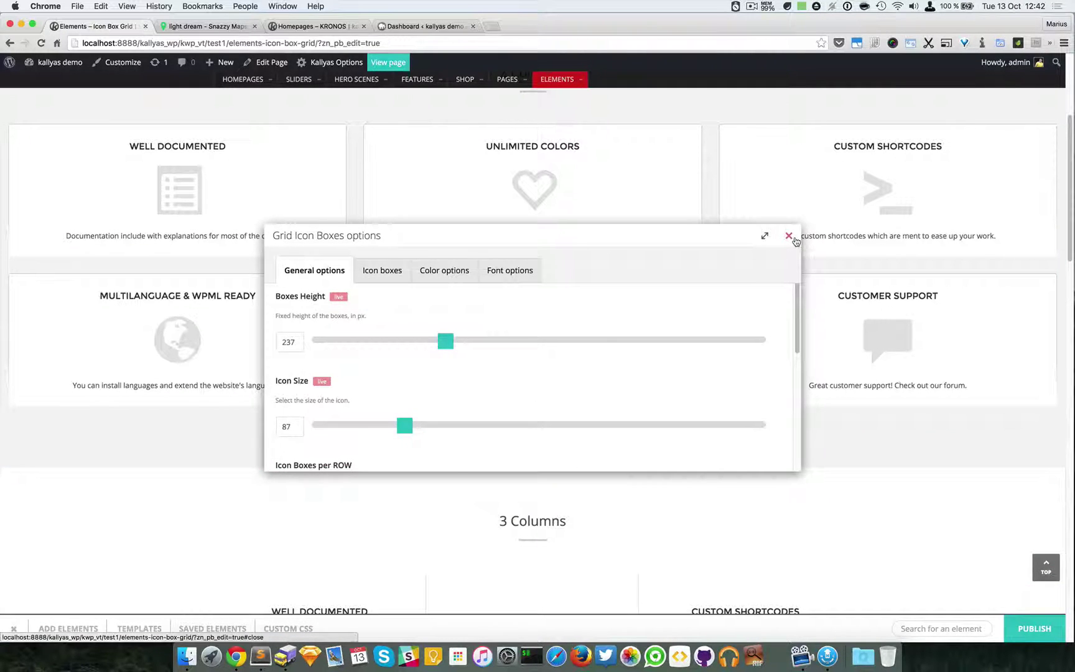
click(789, 236)
click(568, 461)
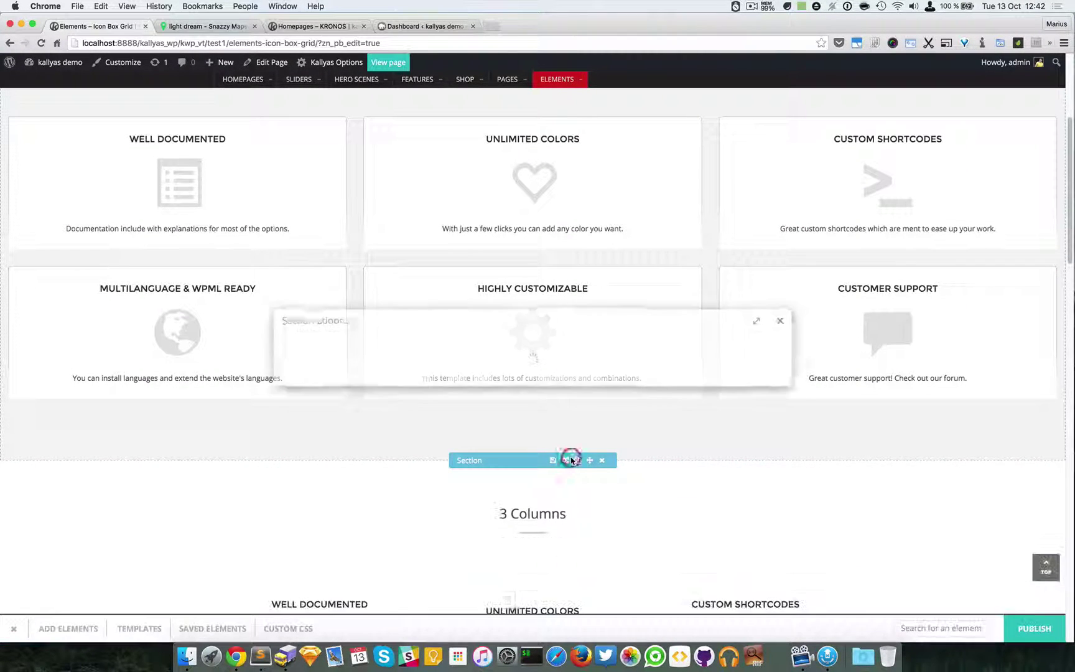
click(401, 277)
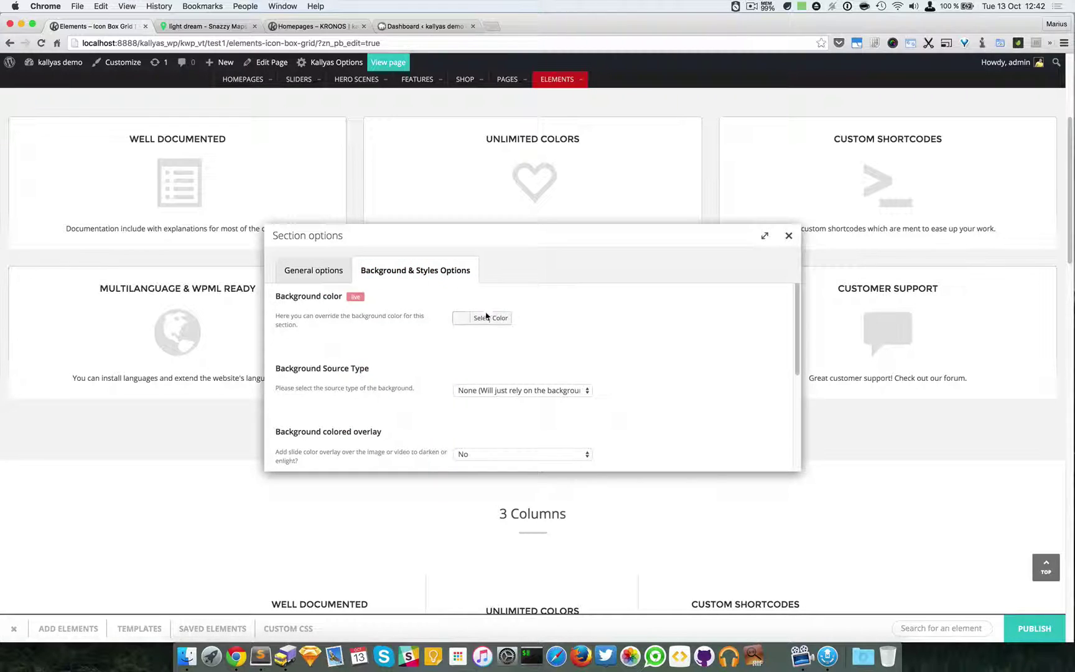
click(486, 318)
drag(499, 346, 257, 221)
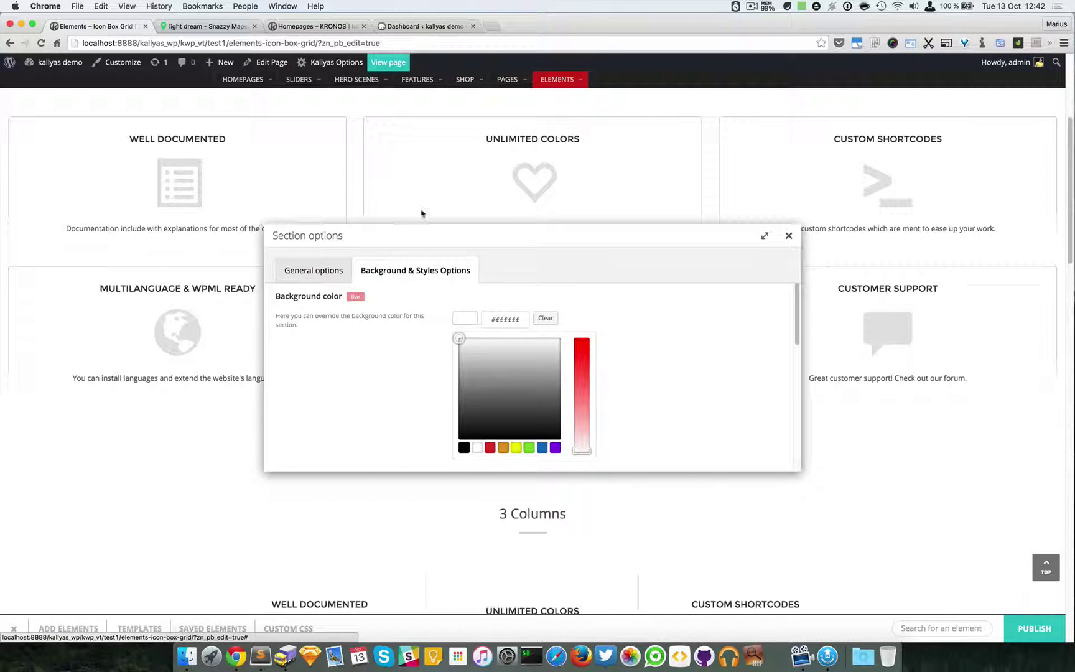
drag(584, 232, 744, 365)
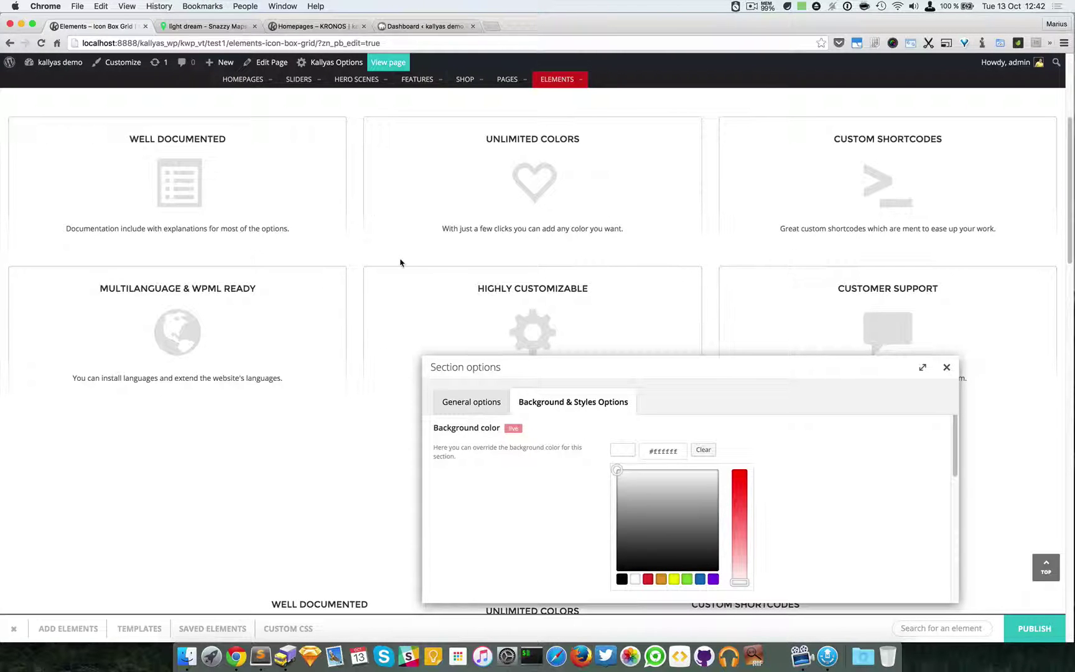
click(946, 367)
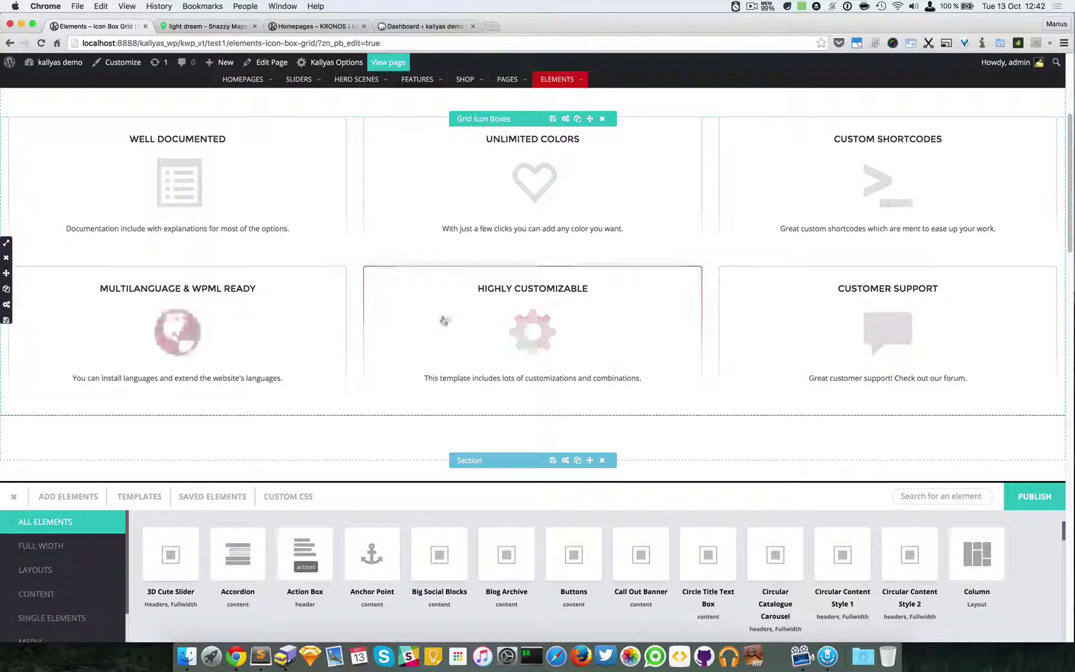
click(566, 118)
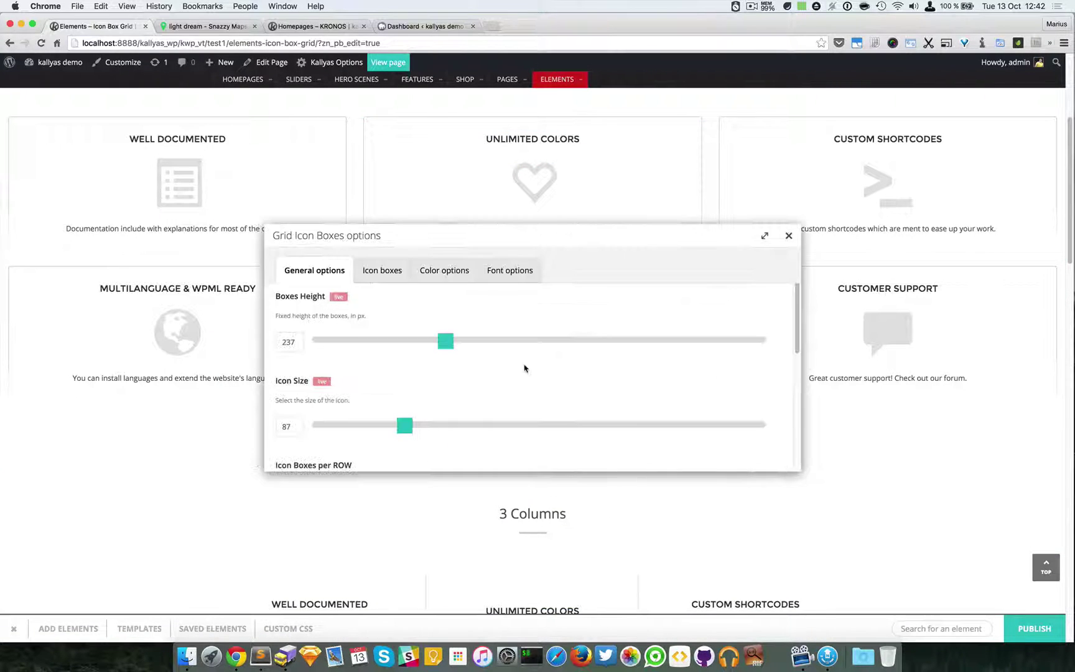
scroll(503, 370, down, 5)
scroll(367, 398, up, 2)
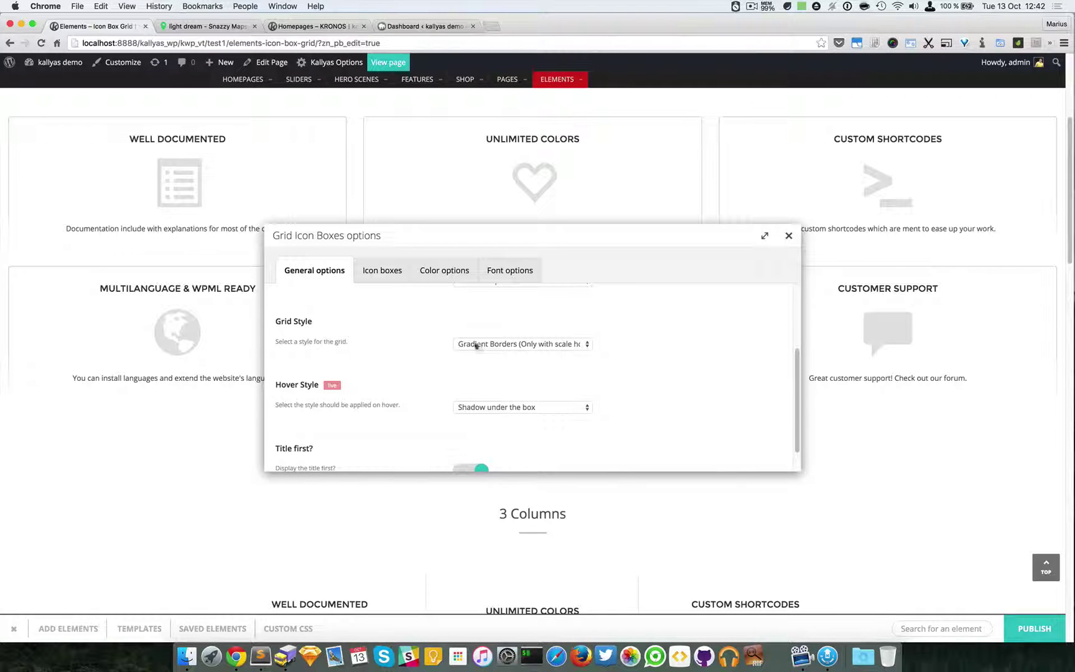
drag(433, 248, 543, 282)
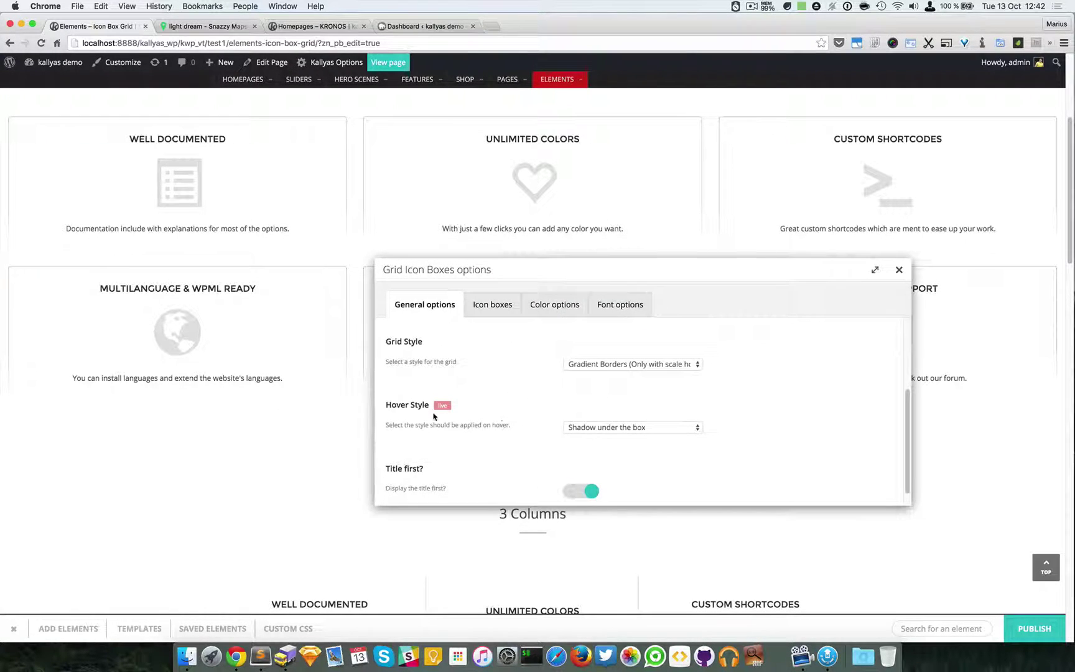
click(596, 433)
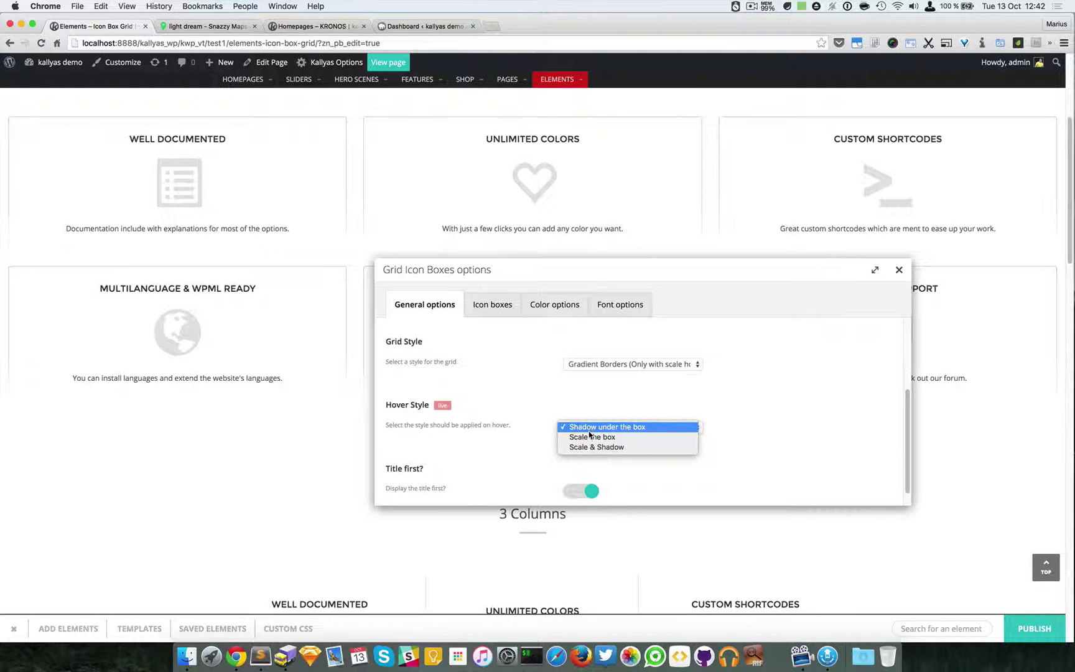
click(651, 392)
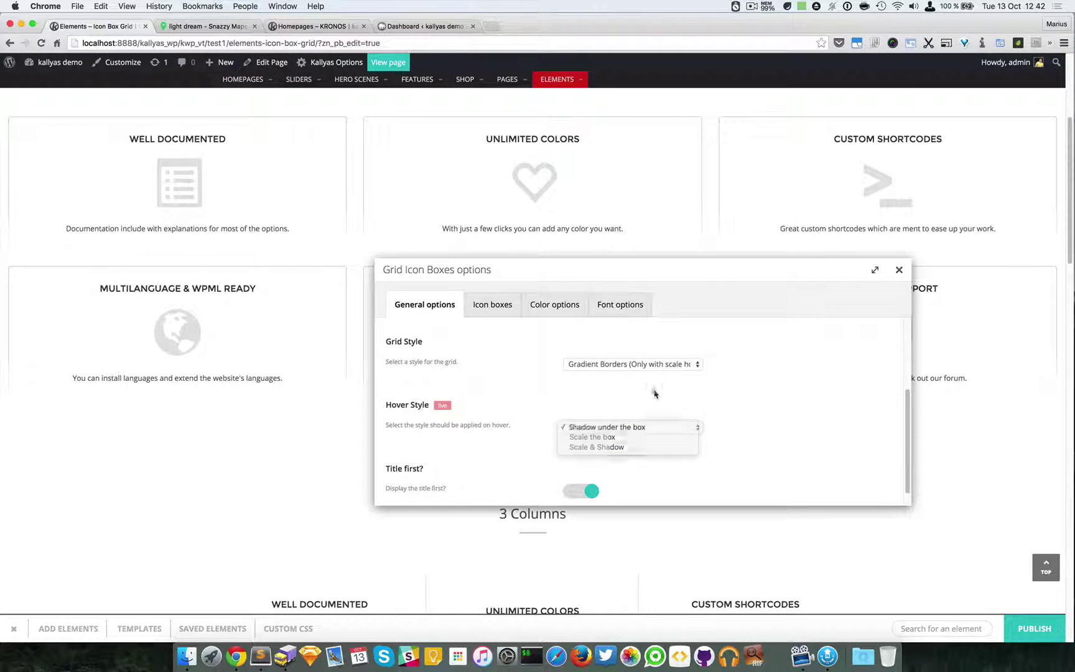
click(899, 269)
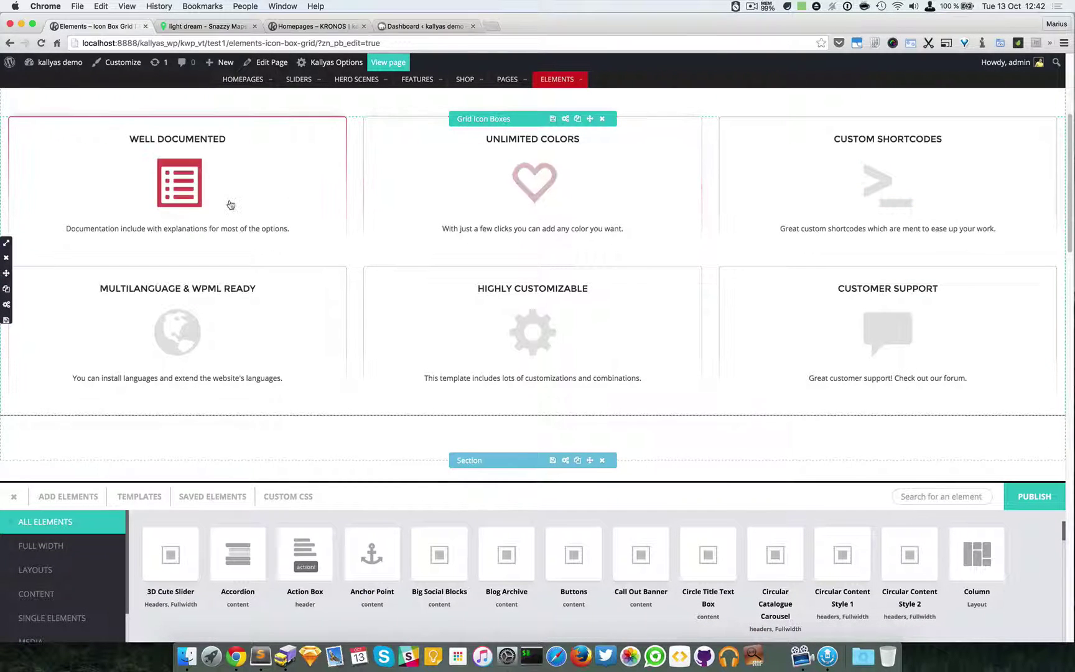
click(565, 119)
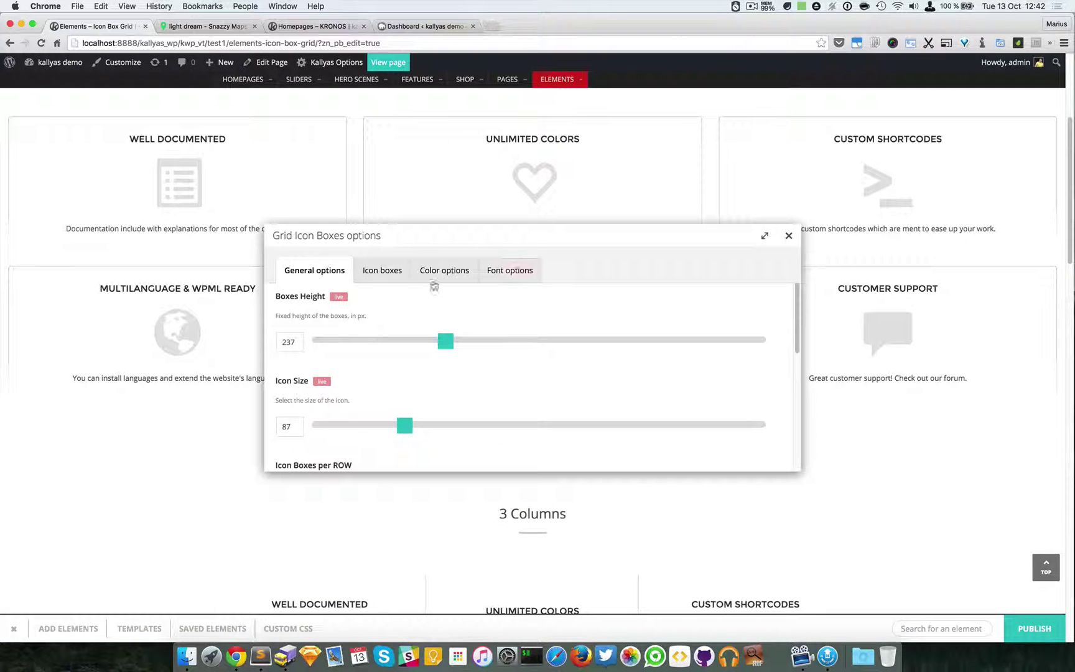
scroll(487, 377, down, 5)
scroll(513, 403, up, 1)
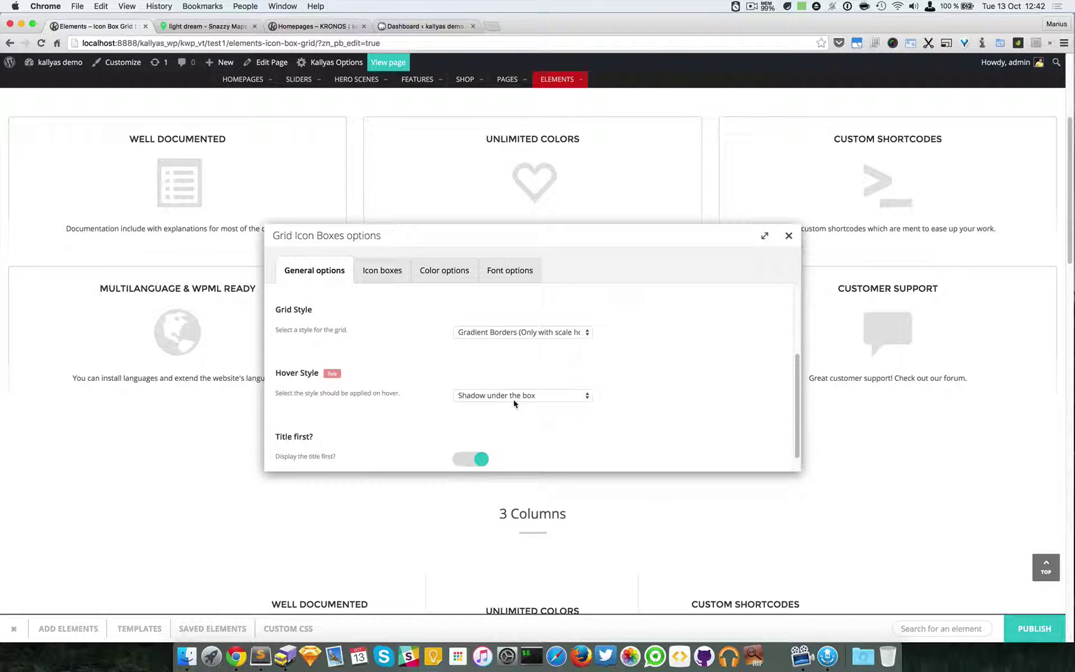
click(513, 403)
click(517, 404)
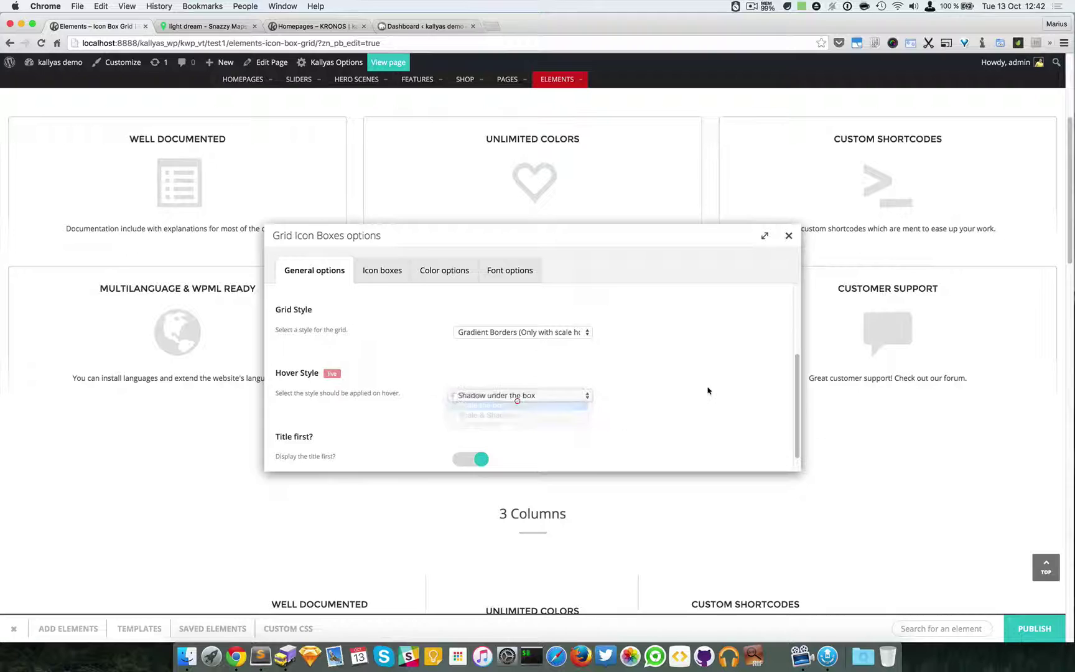
click(788, 236)
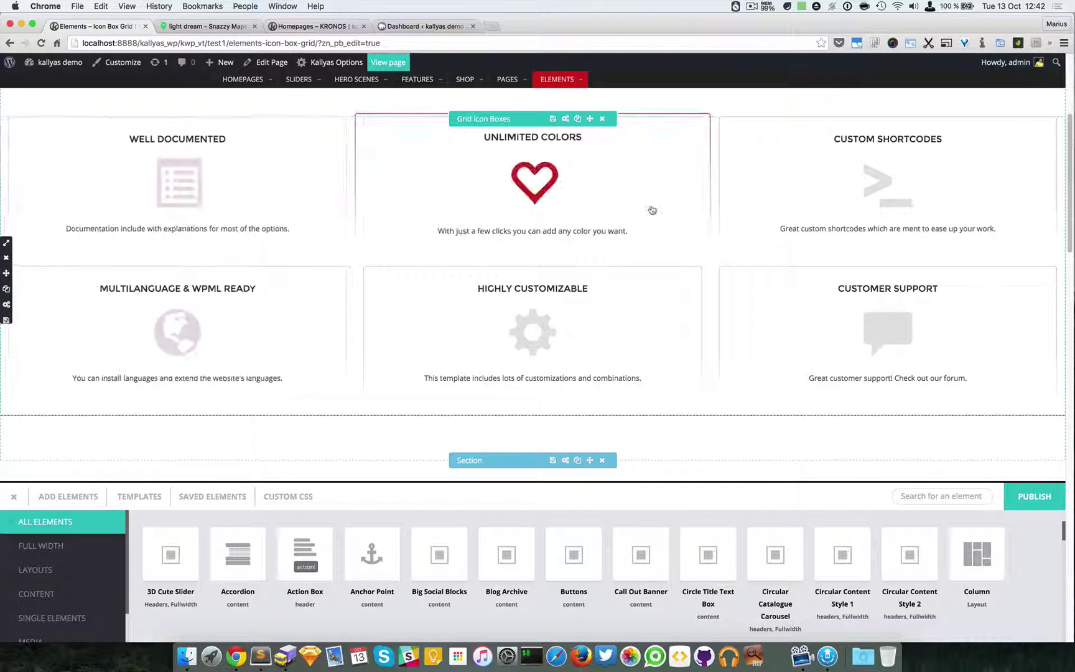
- Switch off 'Title first?' in the Grid Icon Boxes General options so icons sit above titles
click(565, 118)
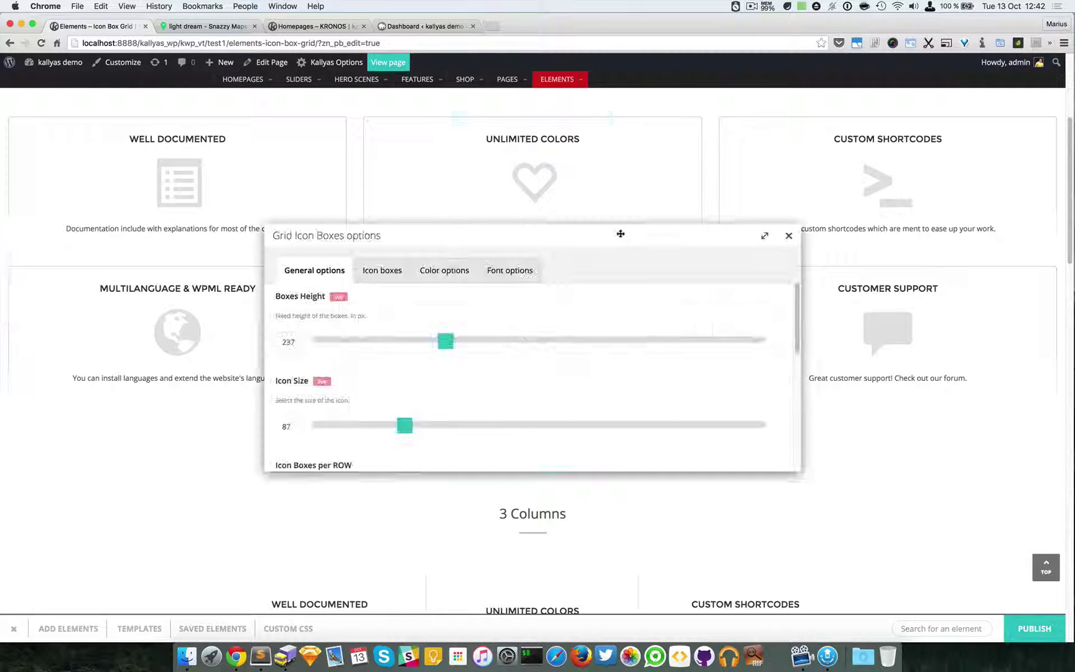
scroll(569, 354, down, 5)
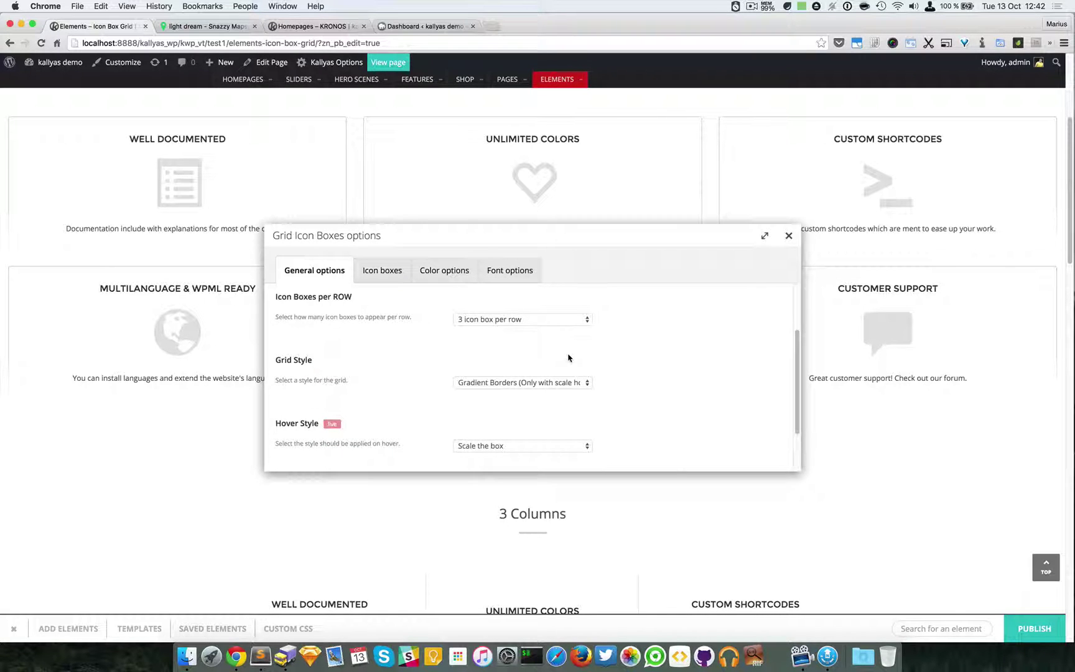
scroll(569, 358, down, 3)
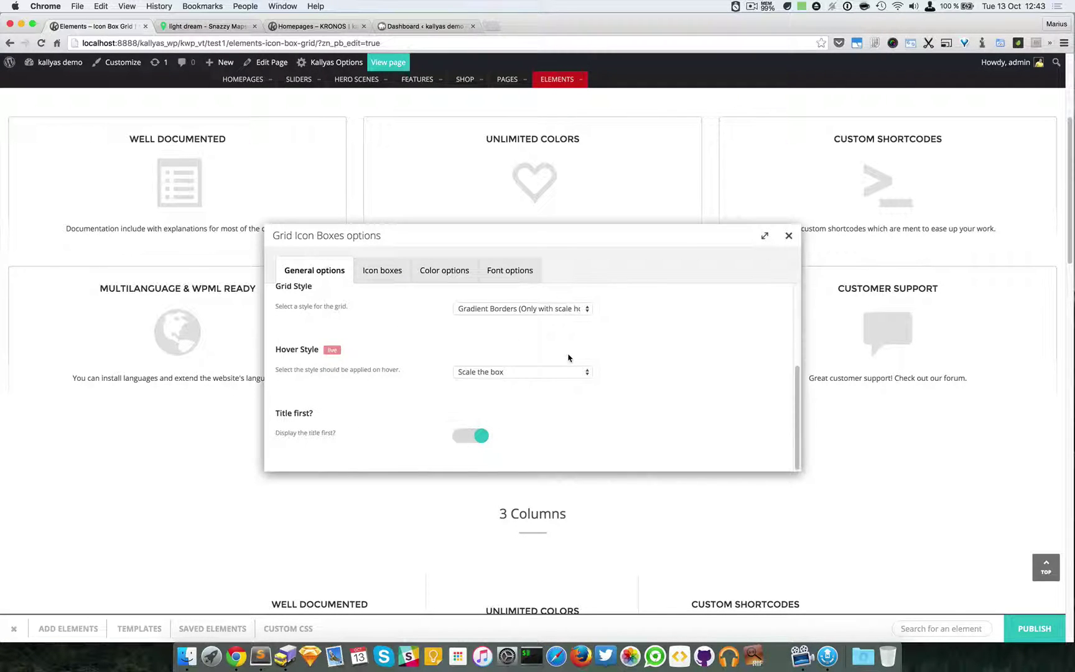
click(462, 439)
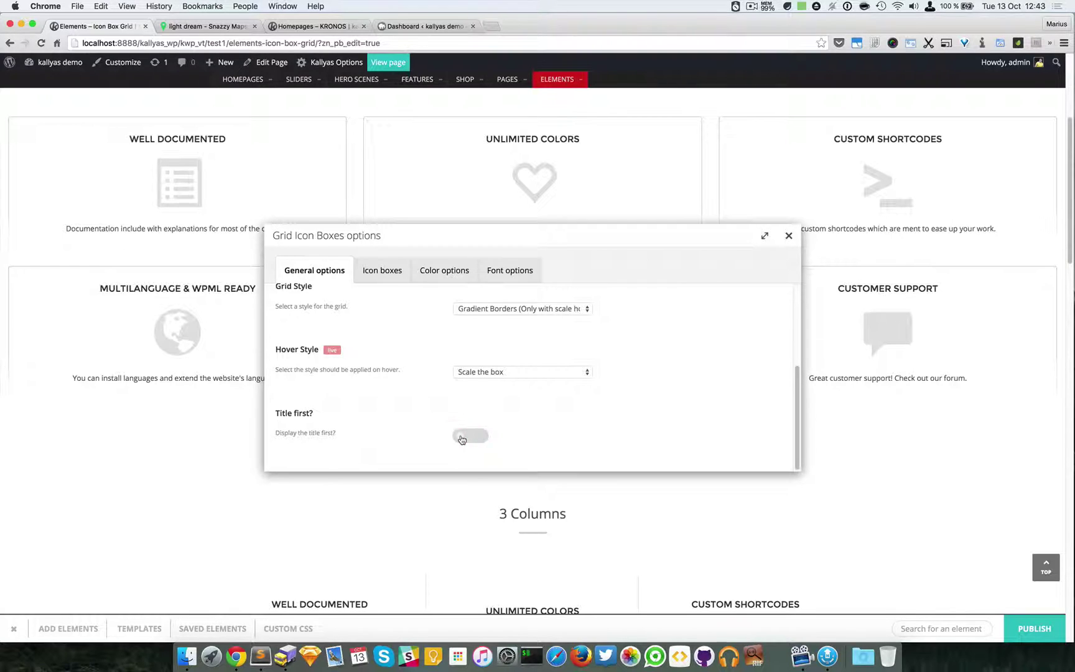
click(788, 235)
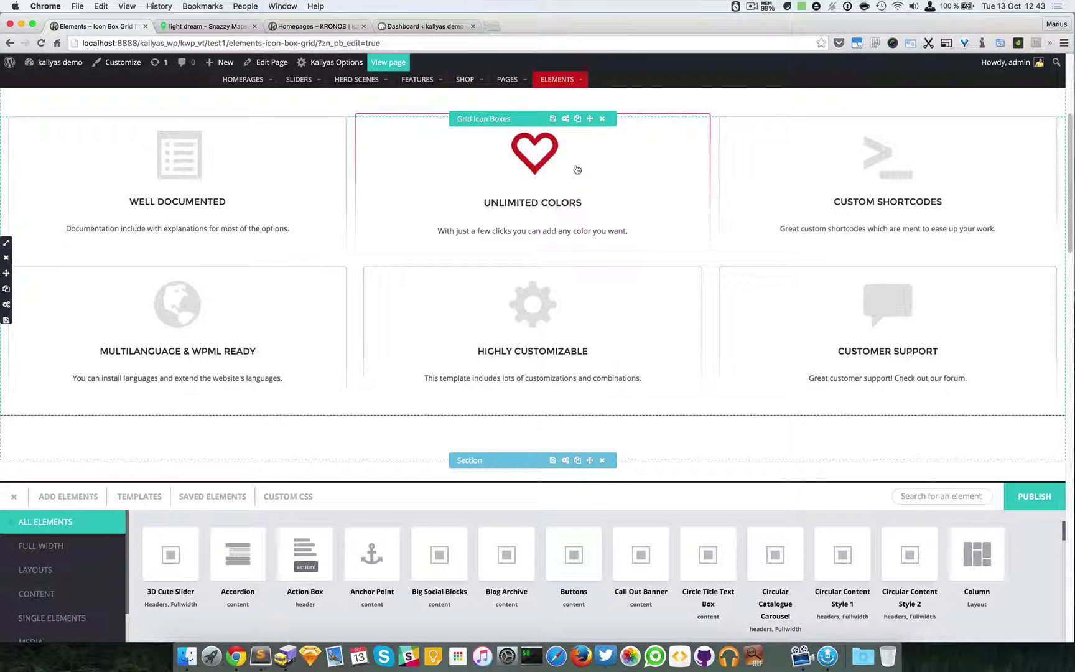
- Open the WELL DOCUMENTED box's element options from the Icon boxes list
click(565, 118)
click(377, 271)
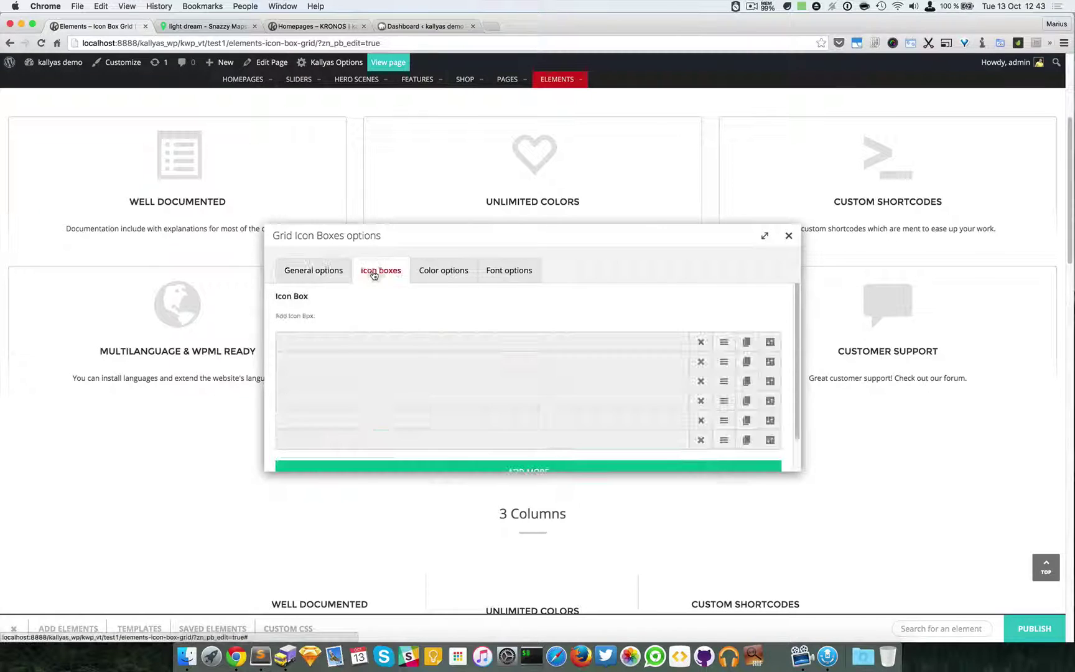
drag(389, 233, 531, 325)
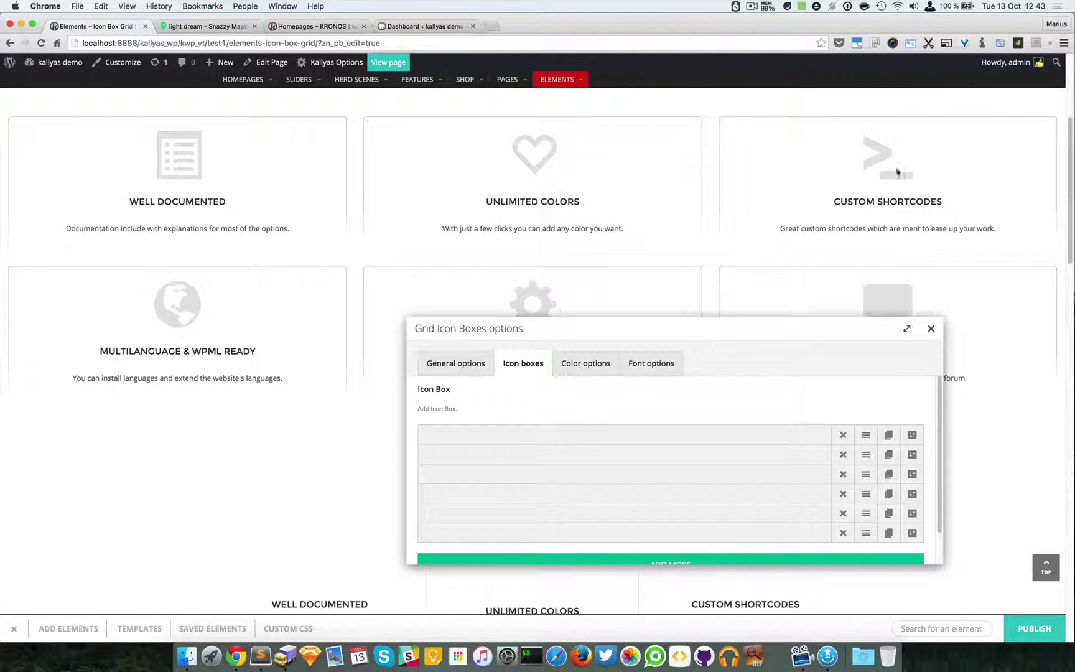
click(918, 434)
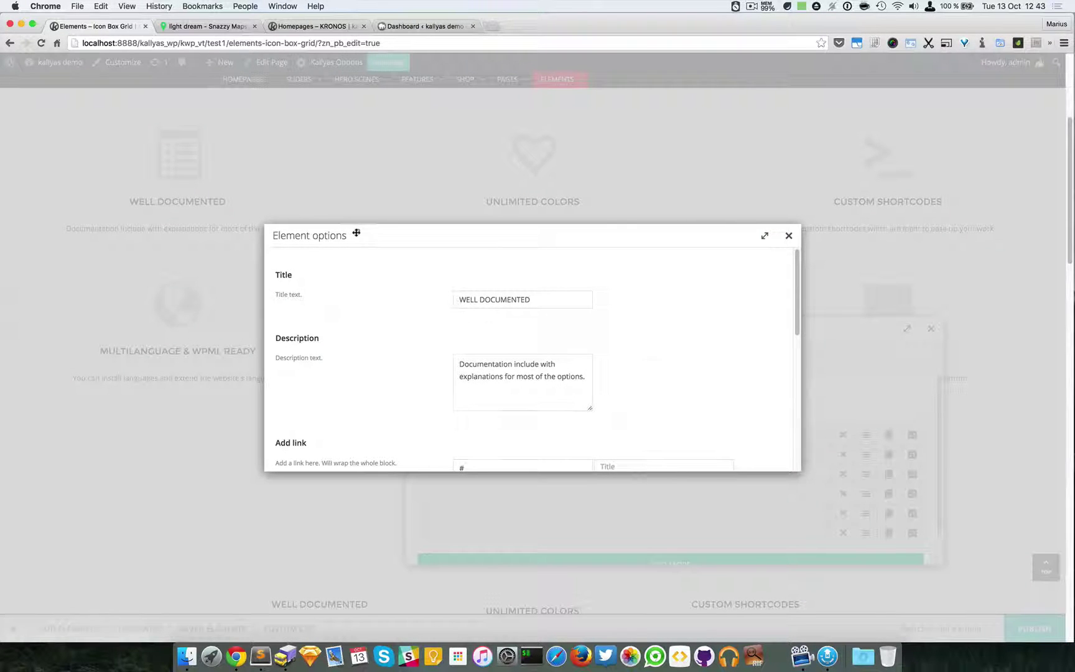
drag(355, 233, 474, 288)
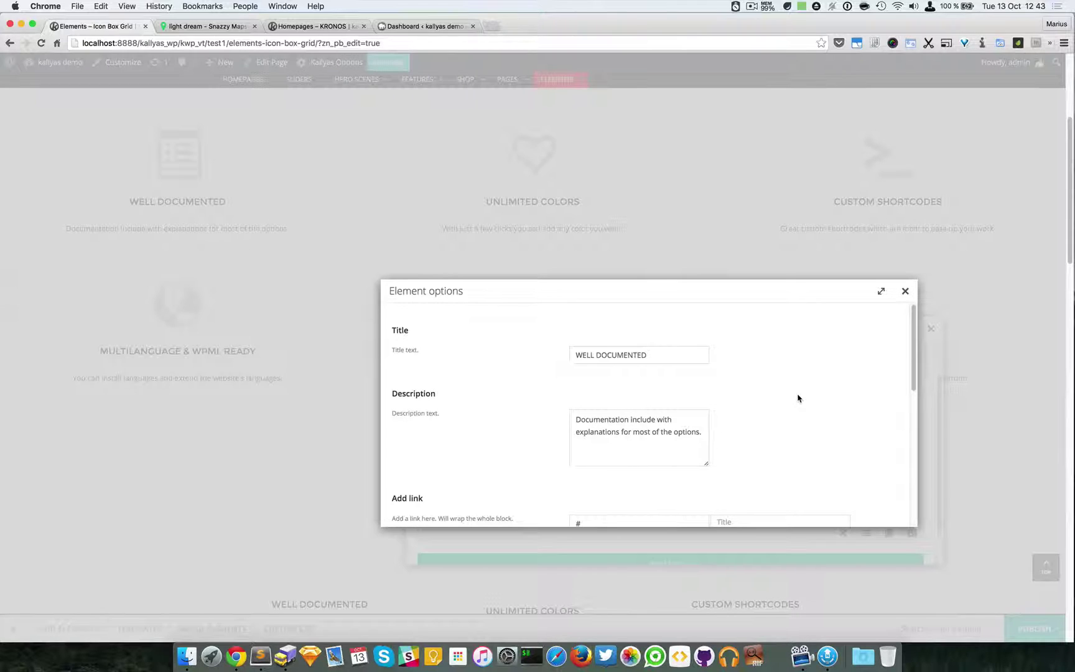
drag(646, 355, 548, 354)
double_click(616, 356)
click(615, 356)
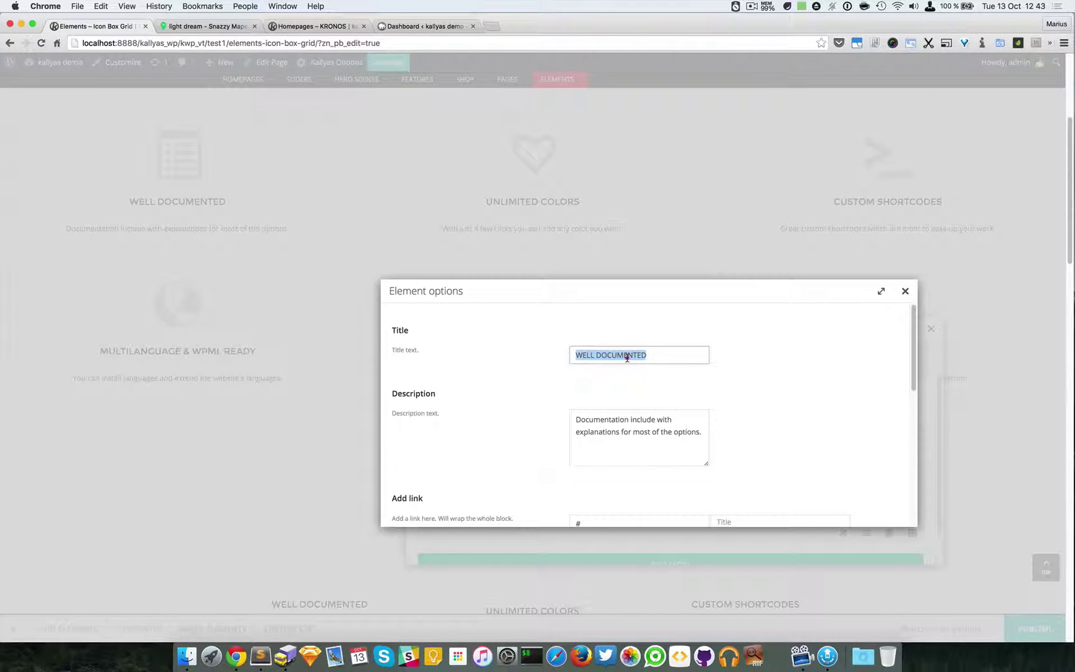
click(627, 358)
- Try the Image icon type, then set the box back to Font Icon
scroll(627, 357, down, 2)
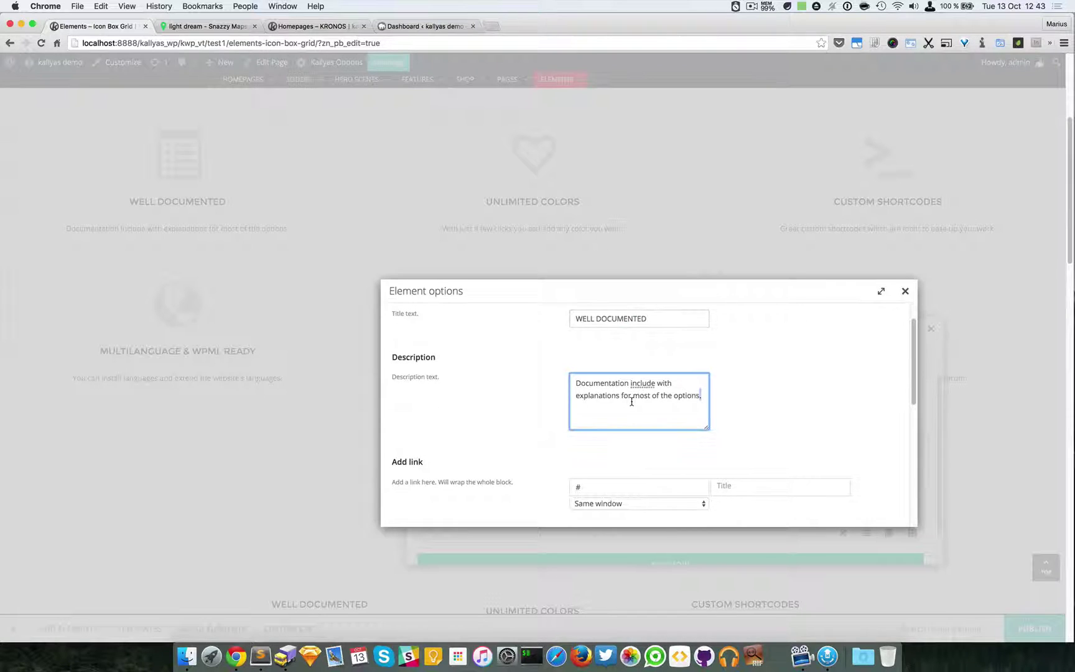
scroll(631, 402, down, 5)
scroll(629, 384, up, 1)
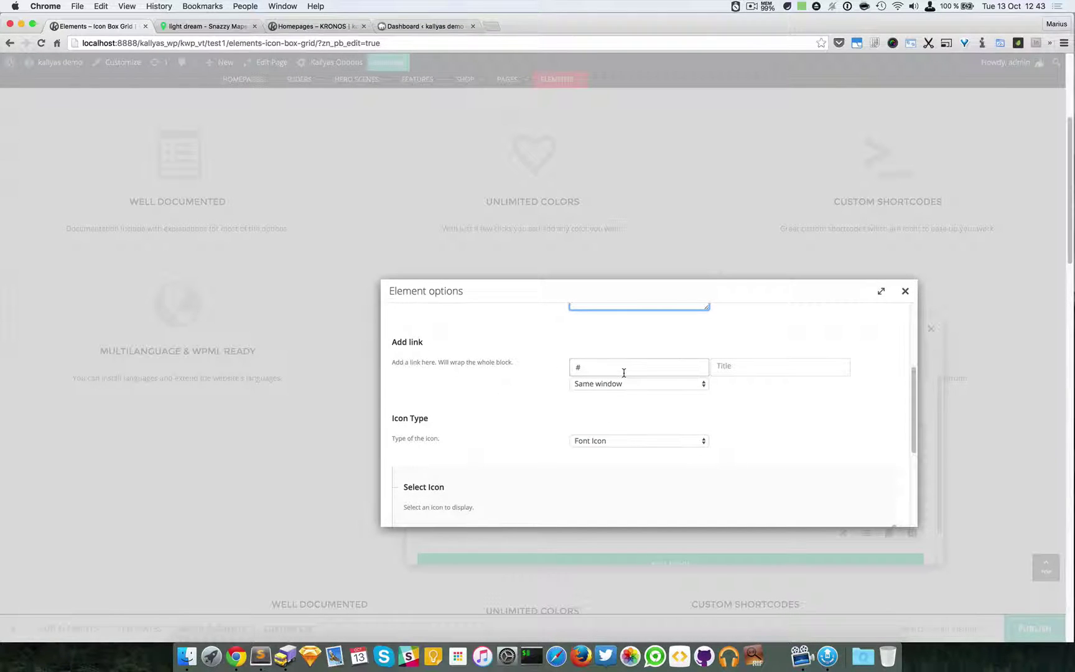
scroll(479, 371, down, 3)
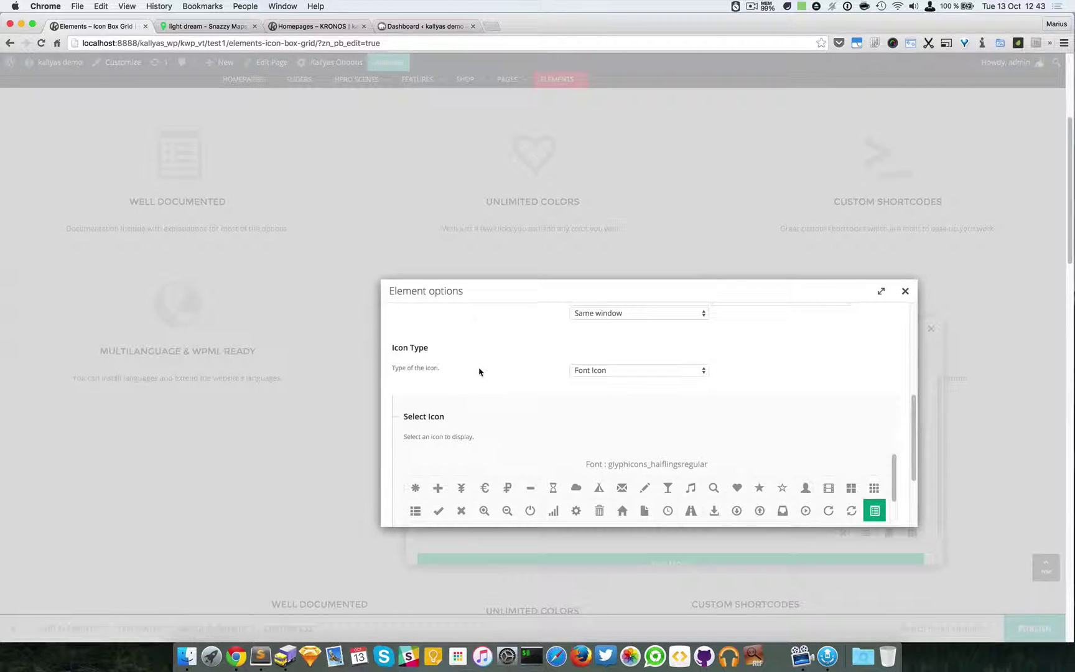
click(615, 370)
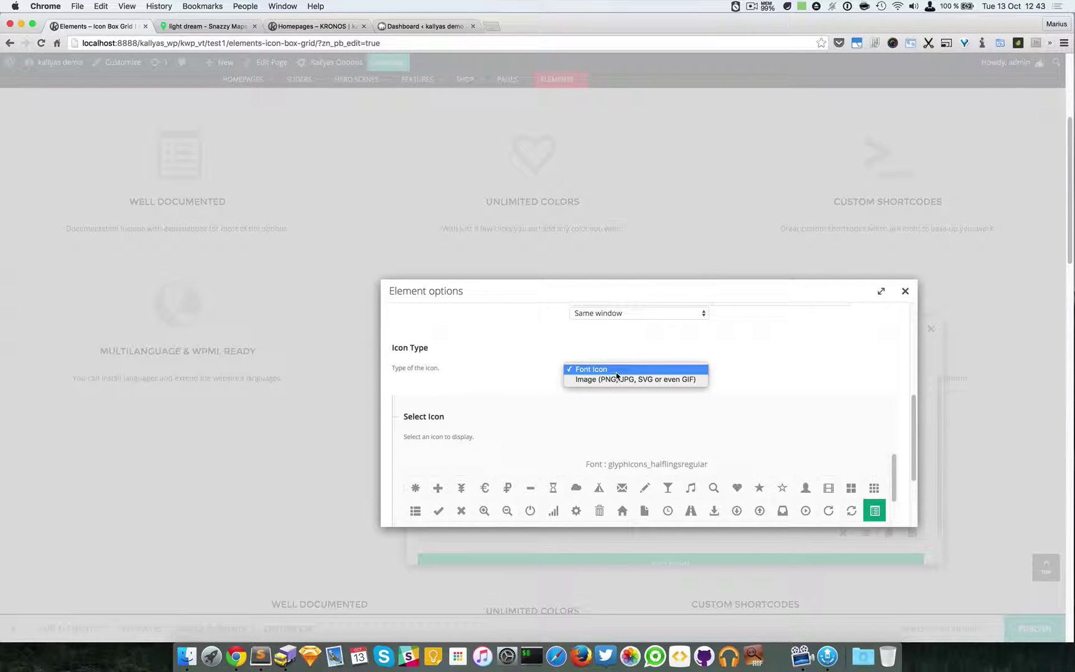
click(617, 376)
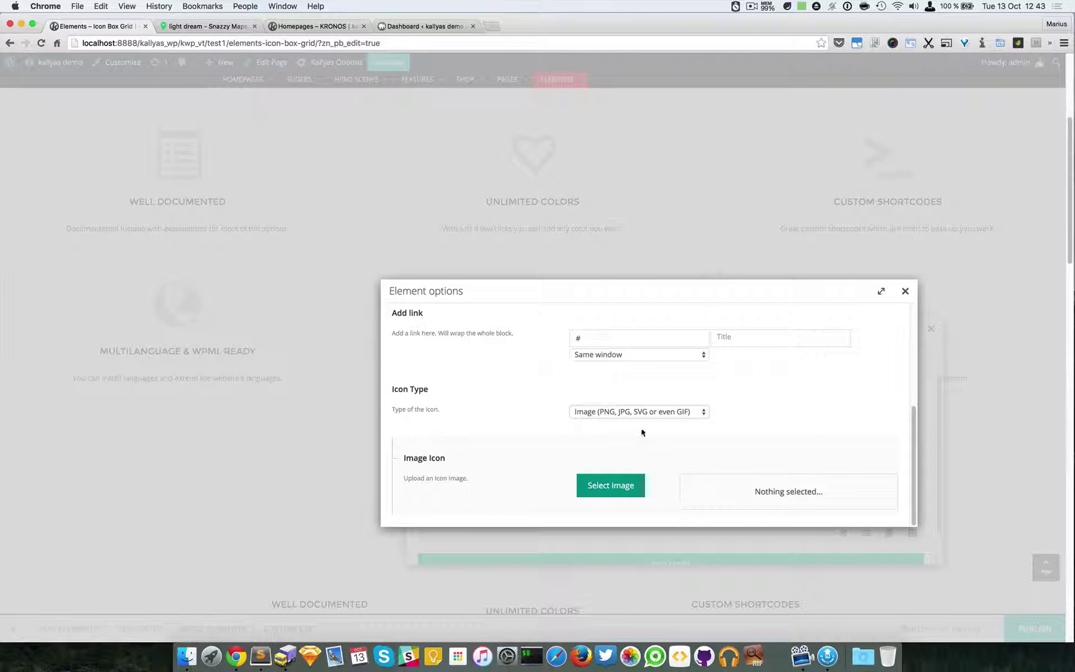
click(627, 487)
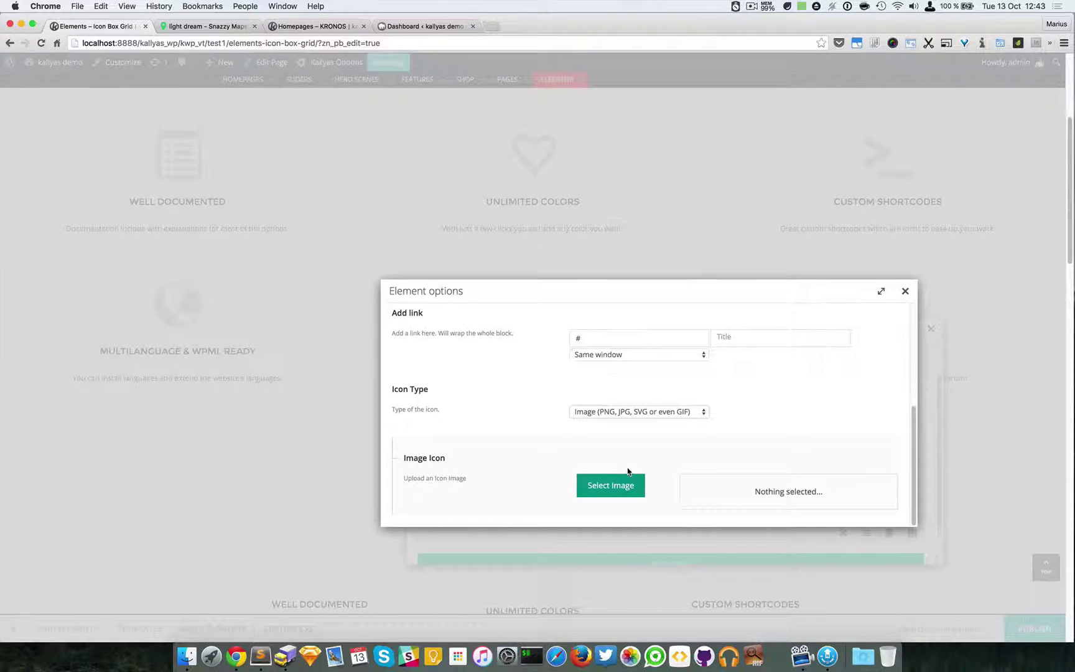
click(627, 415)
click(628, 400)
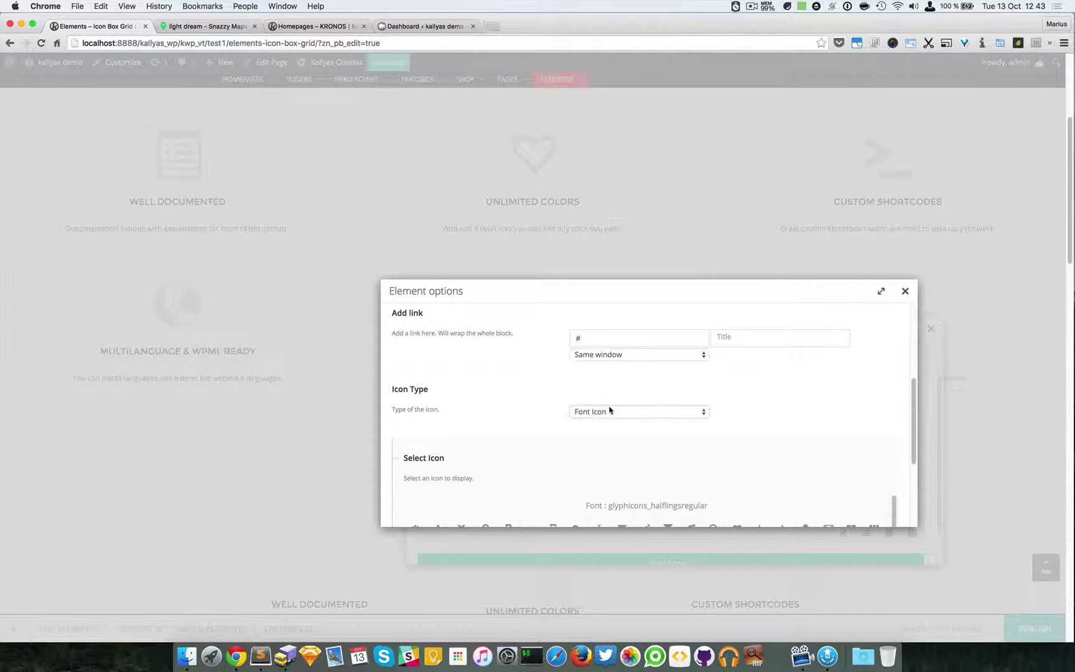
- Choose the icomoon headphones icon for the box and close its options
scroll(828, 420, down, 4)
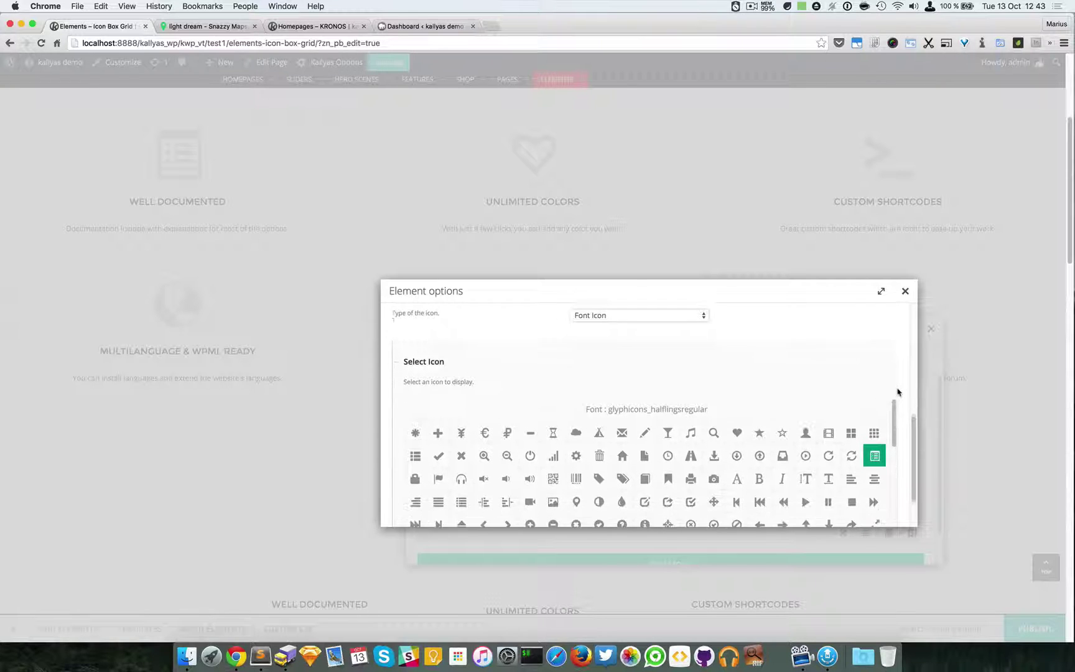
scroll(899, 391, down, 2)
scroll(901, 393, down, 2)
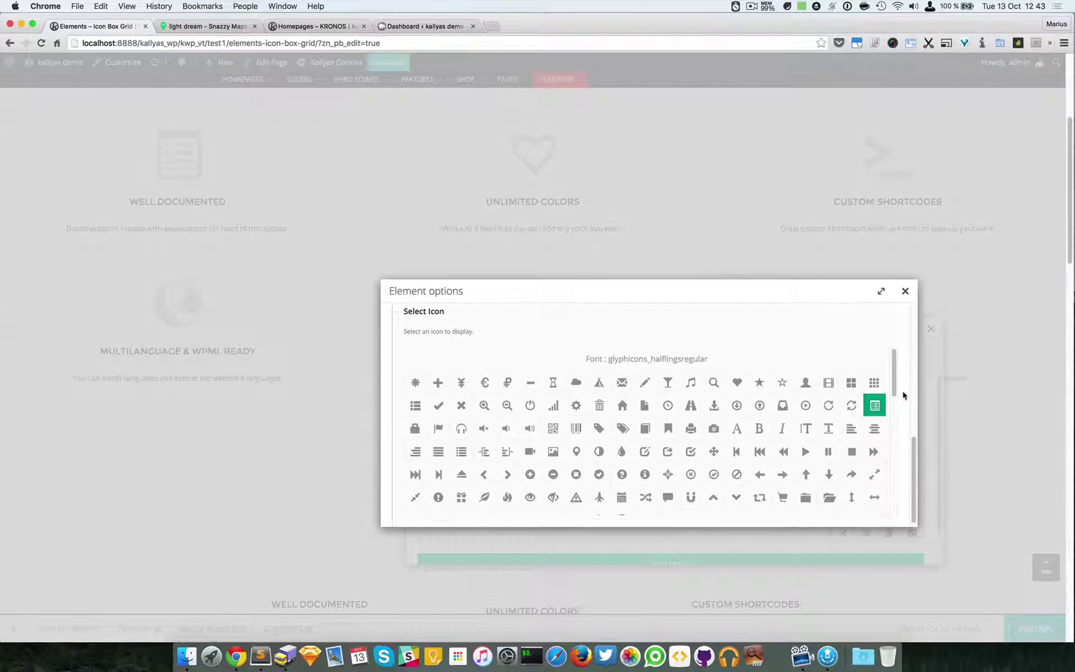
drag(894, 373, 905, 491)
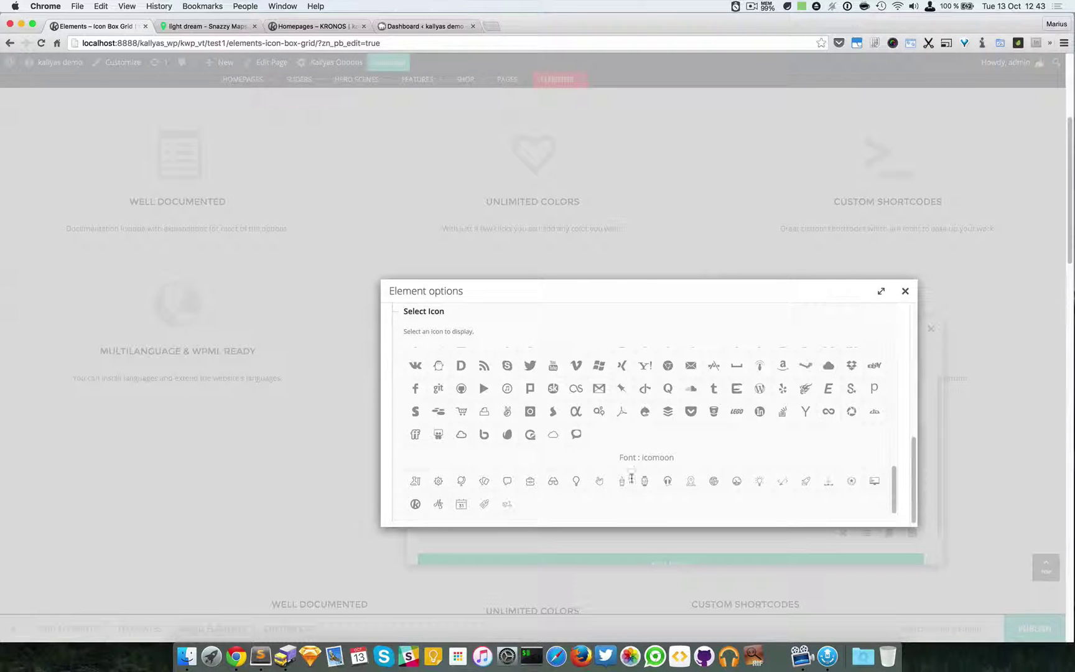
click(667, 486)
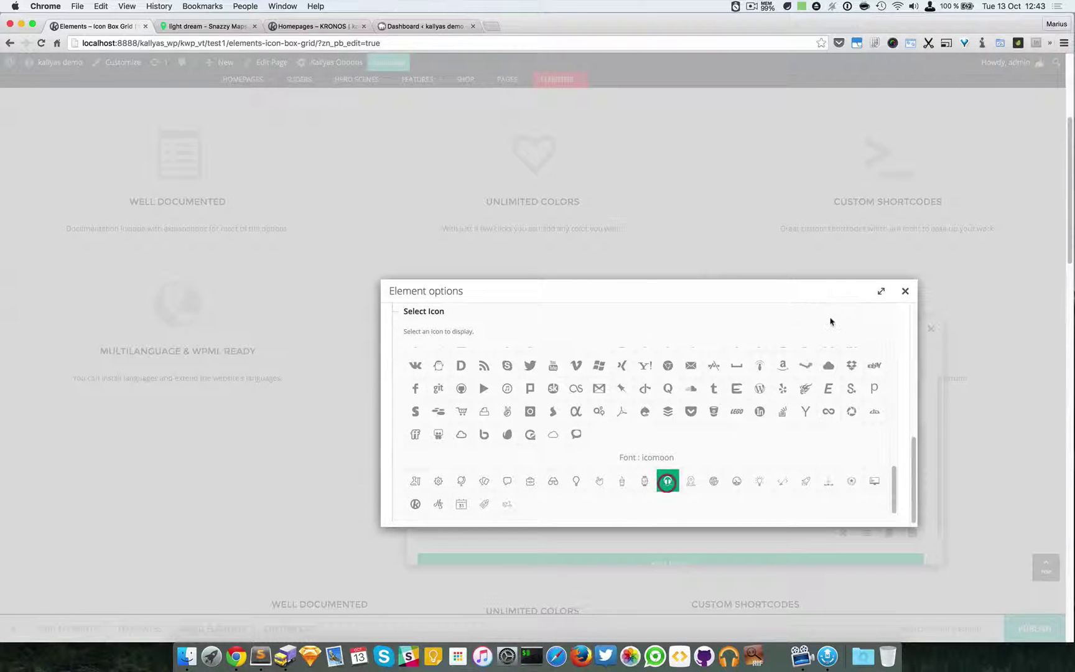
click(906, 292)
- Reopen the WELL DOCUMENTED box's options and scroll to its icomoon Select Icon picker
click(930, 327)
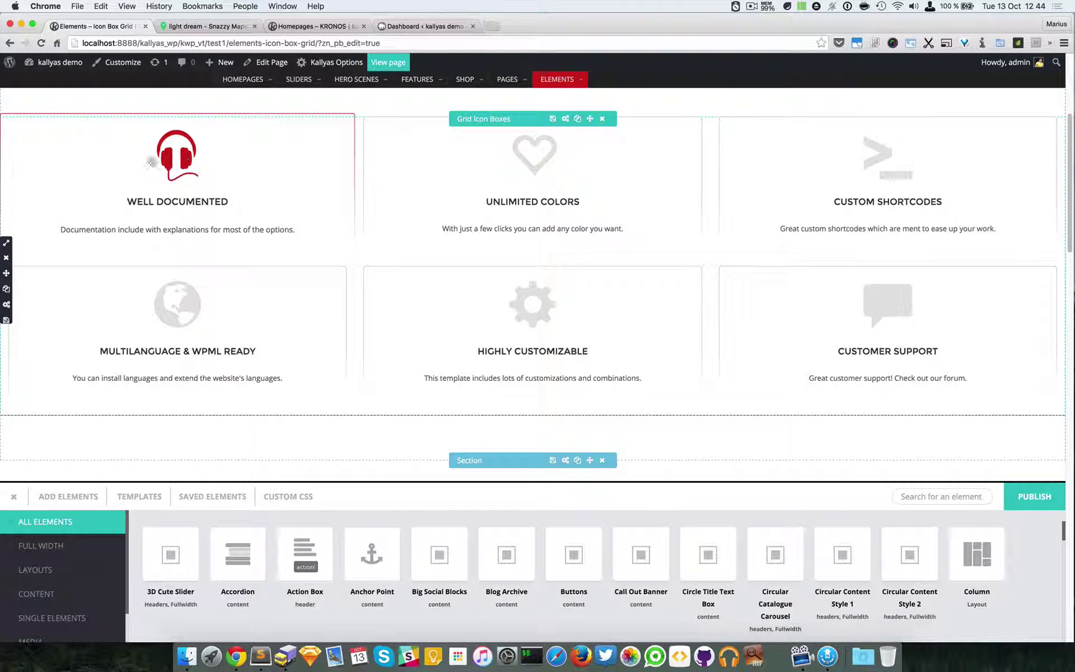
click(566, 120)
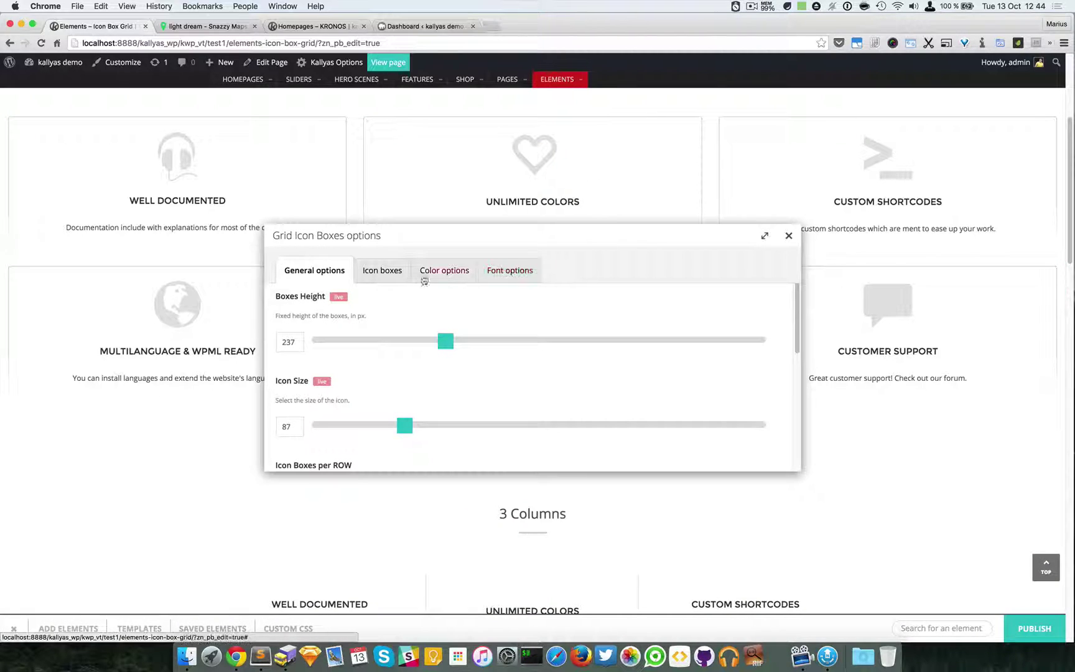
click(403, 280)
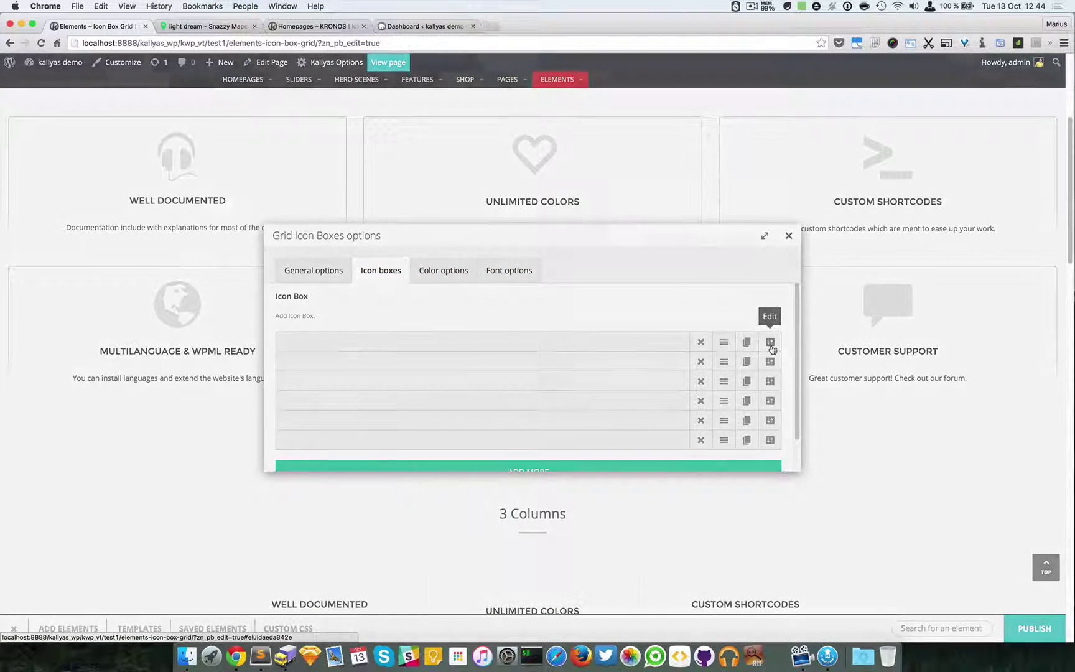
click(770, 346)
scroll(605, 368, down, 10)
scroll(785, 356, down, 2)
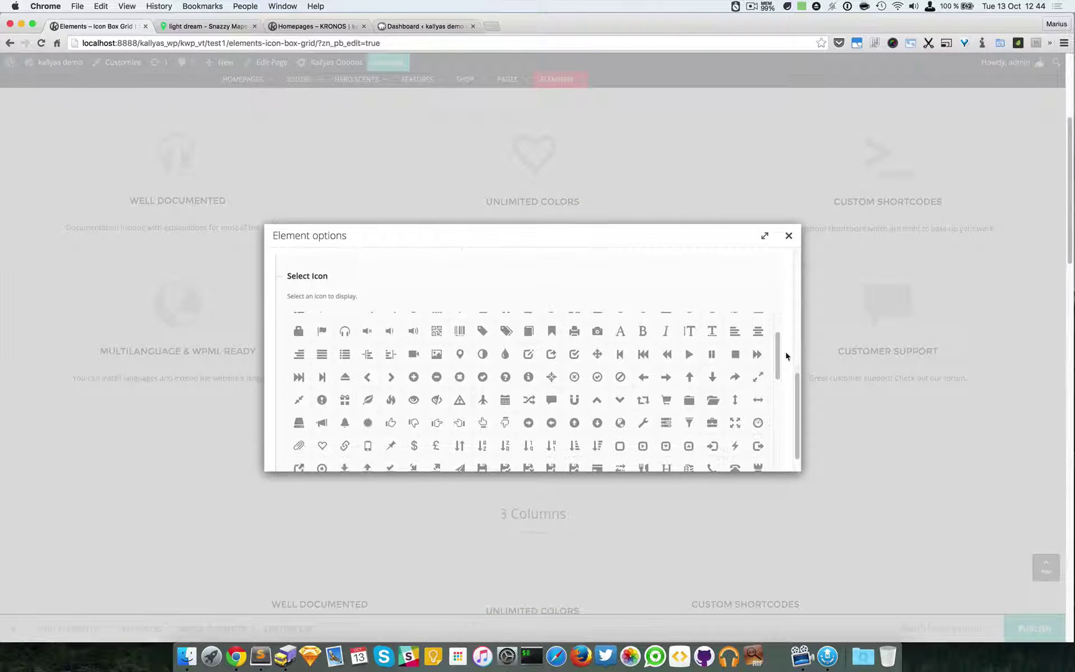
scroll(785, 355, up, 1)
drag(782, 343, 790, 444)
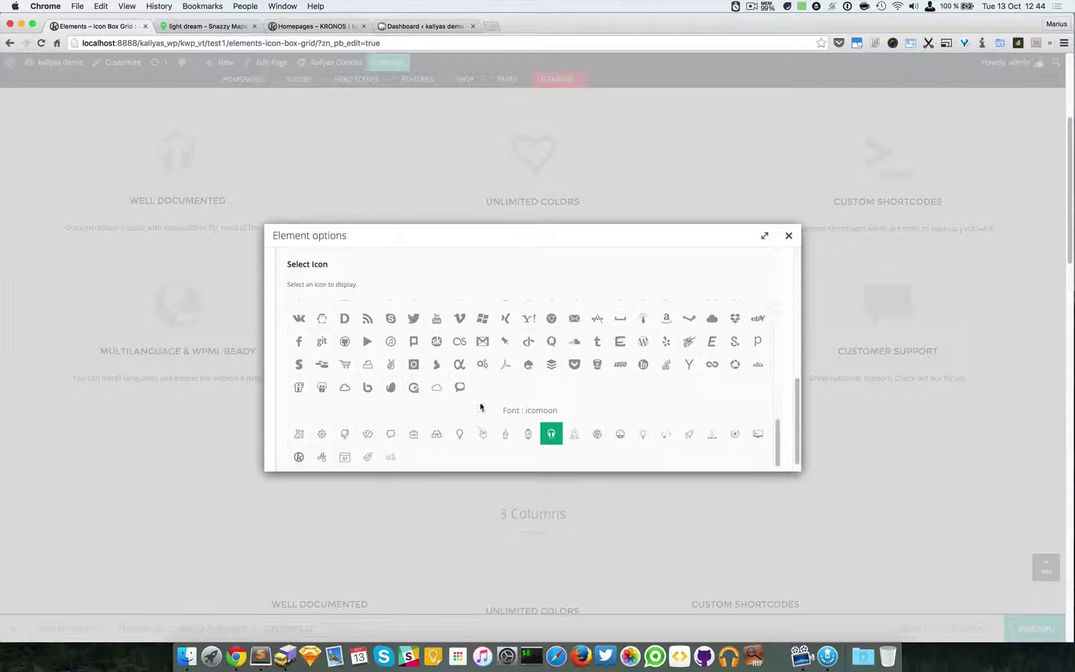
click(417, 26)
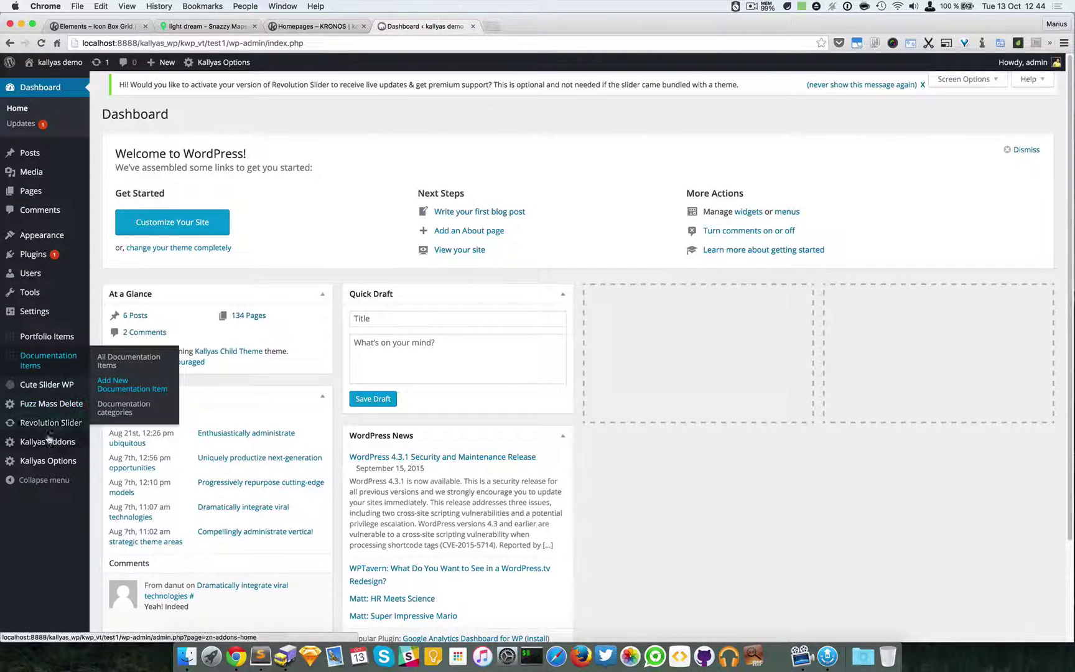
mouse_move(49, 461)
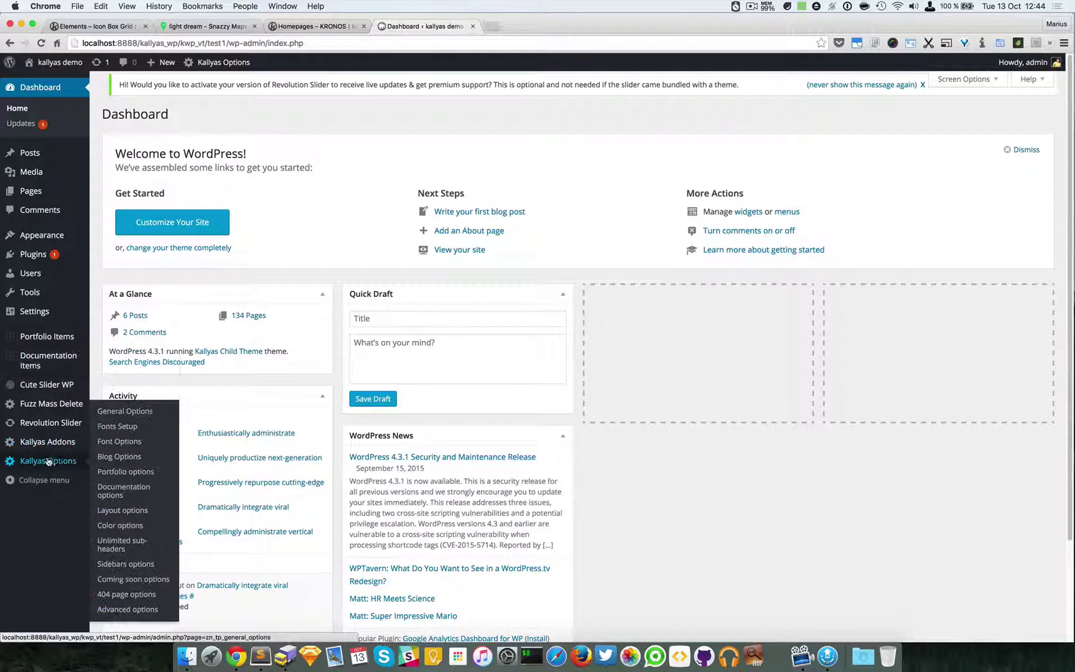
super+click(144, 611)
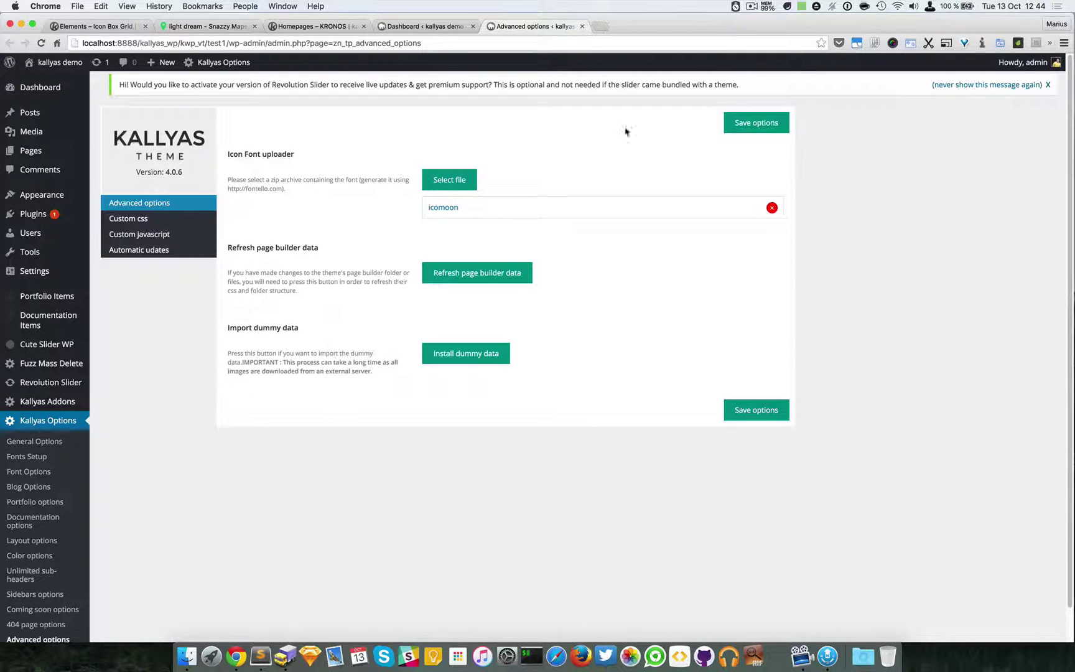
click(582, 26)
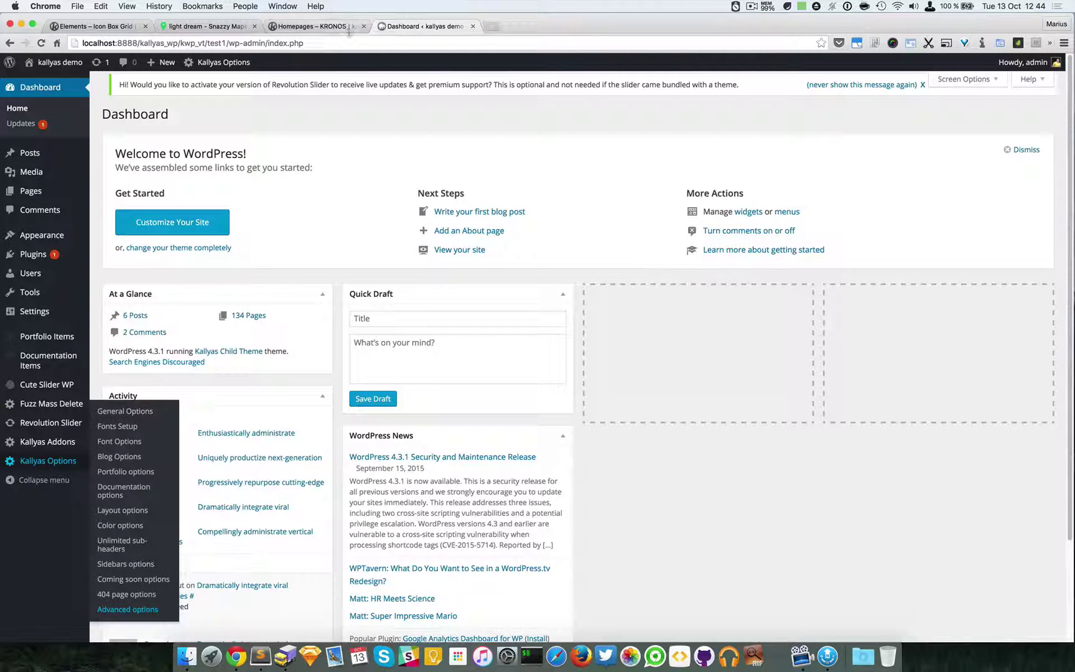
- Return to the Icon Box Grid page, close the single box options and move the first box to fourth place
click(100, 26)
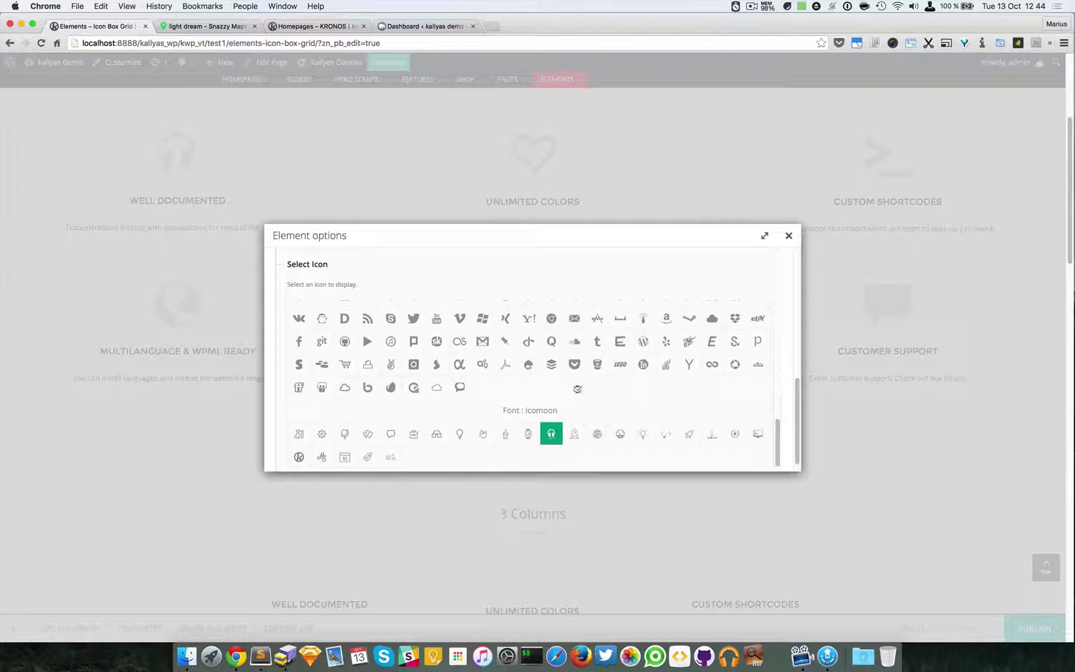
scroll(754, 297, up, 15)
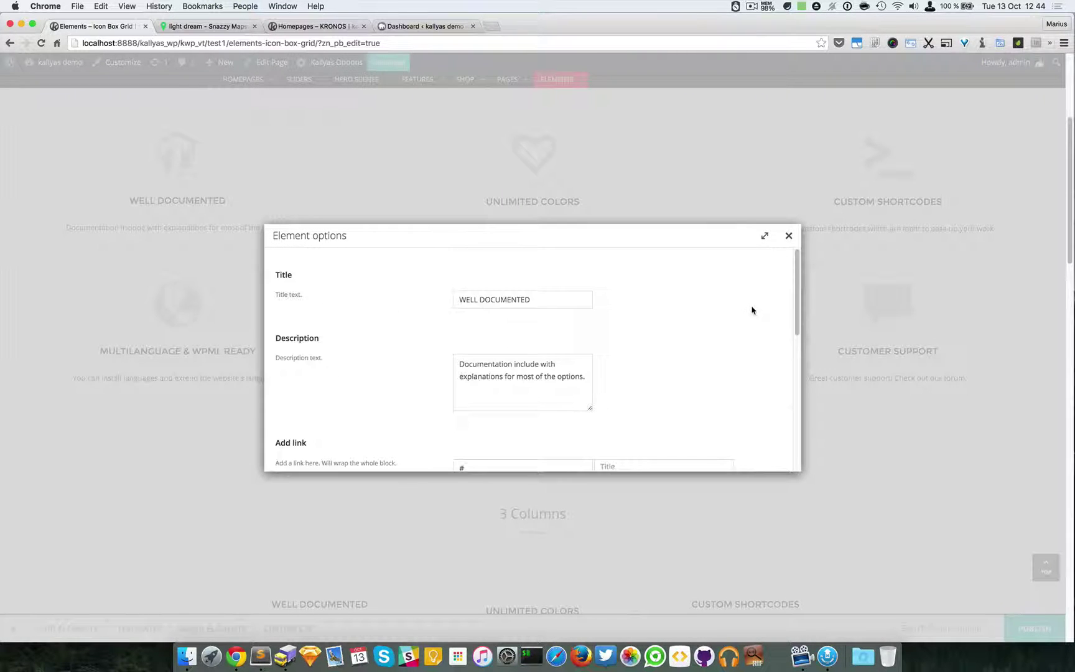
click(790, 233)
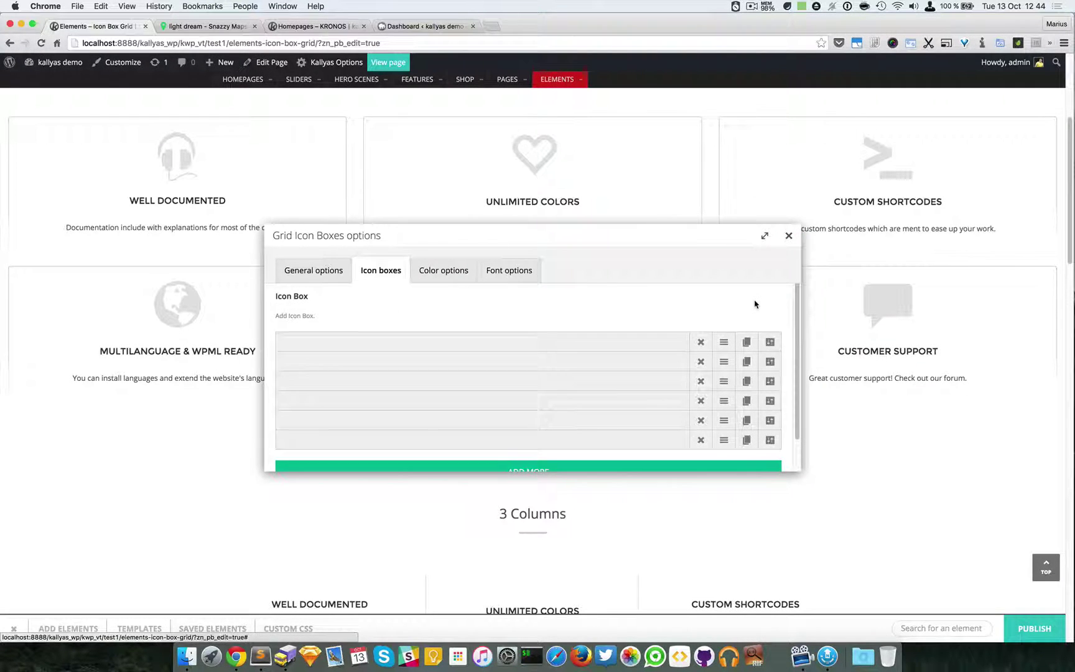
drag(723, 328, 725, 386)
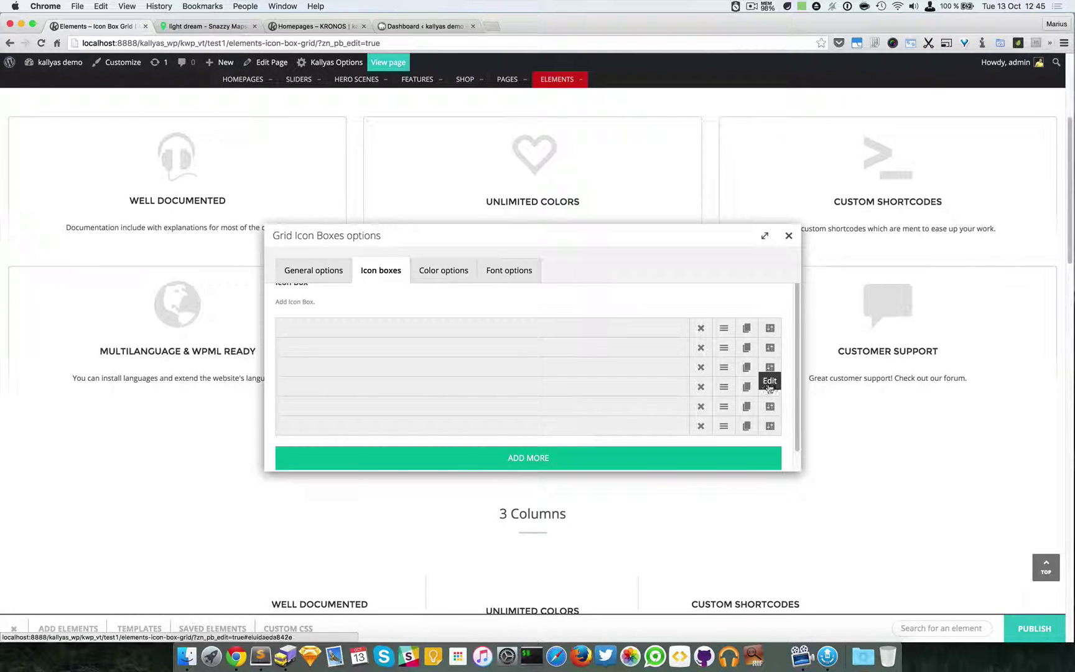
- Set the icon boxes' background colour to light grey #cecece
click(446, 284)
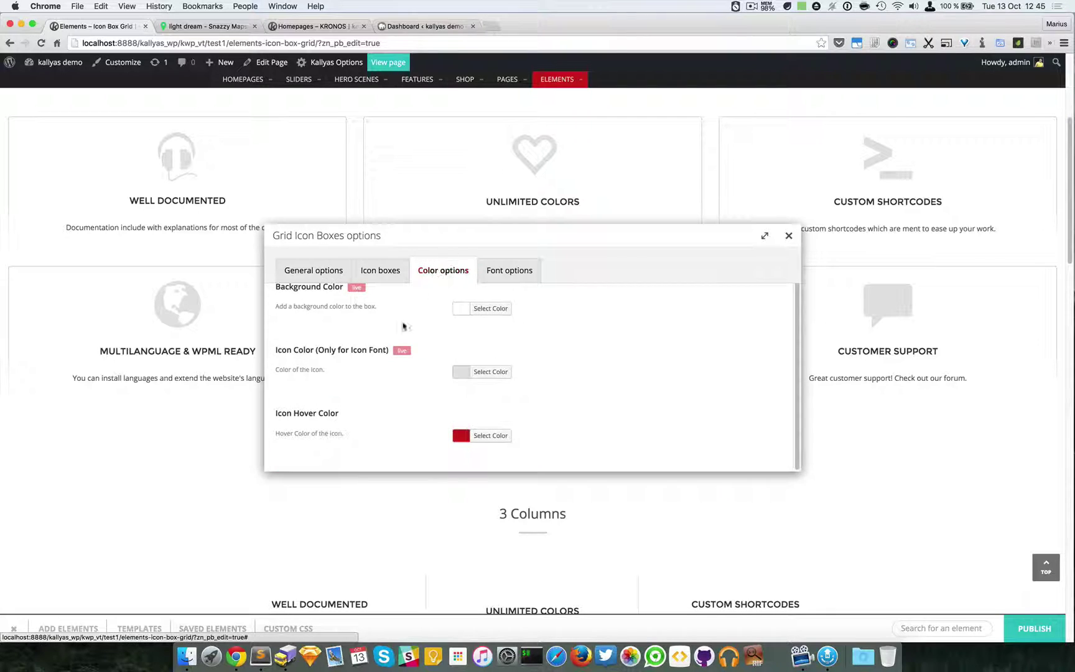
drag(382, 239, 488, 322)
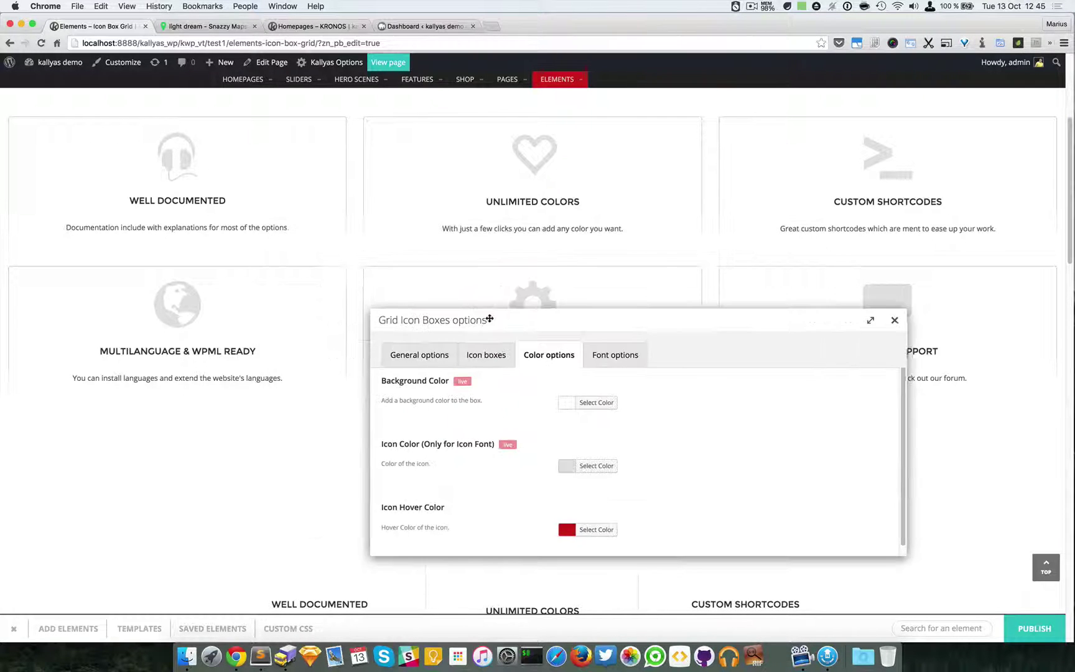
click(598, 403)
click(641, 454)
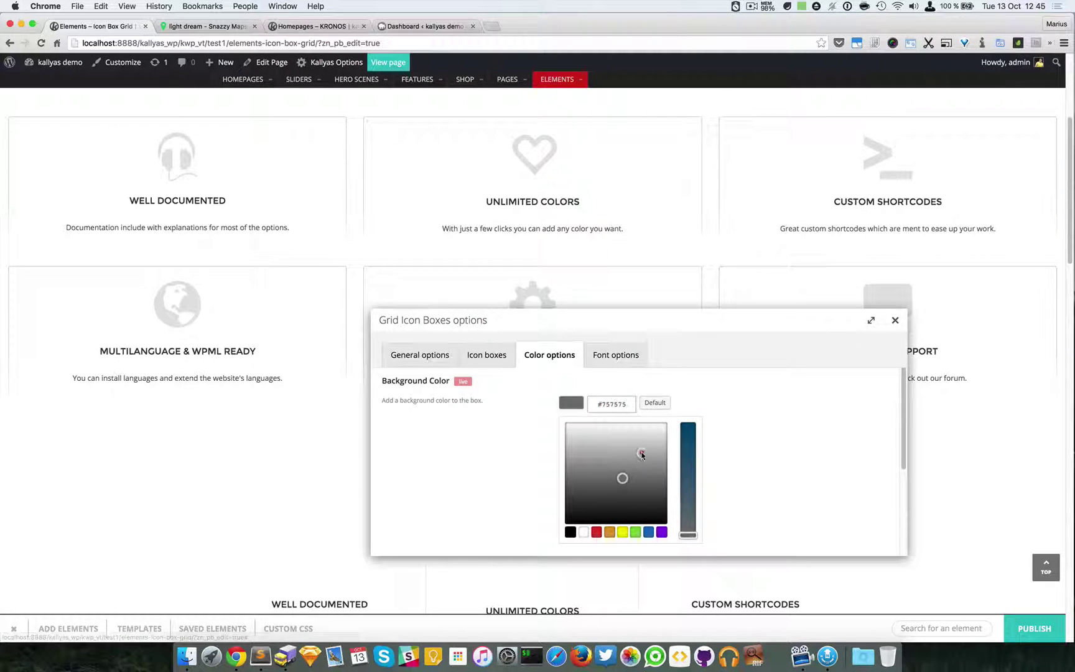
mouse_move(641, 459)
mouse_down()
mouse_move(619, 464)
mouse_move(619, 446)
mouse_move(633, 443)
mouse_up()
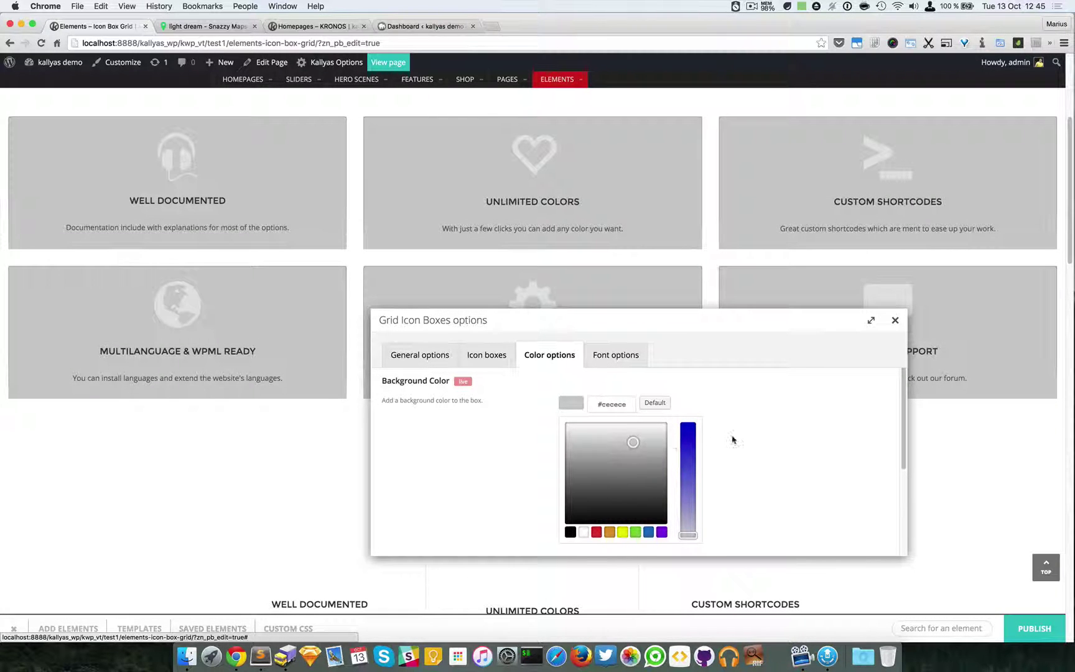
scroll(724, 430, down, 3)
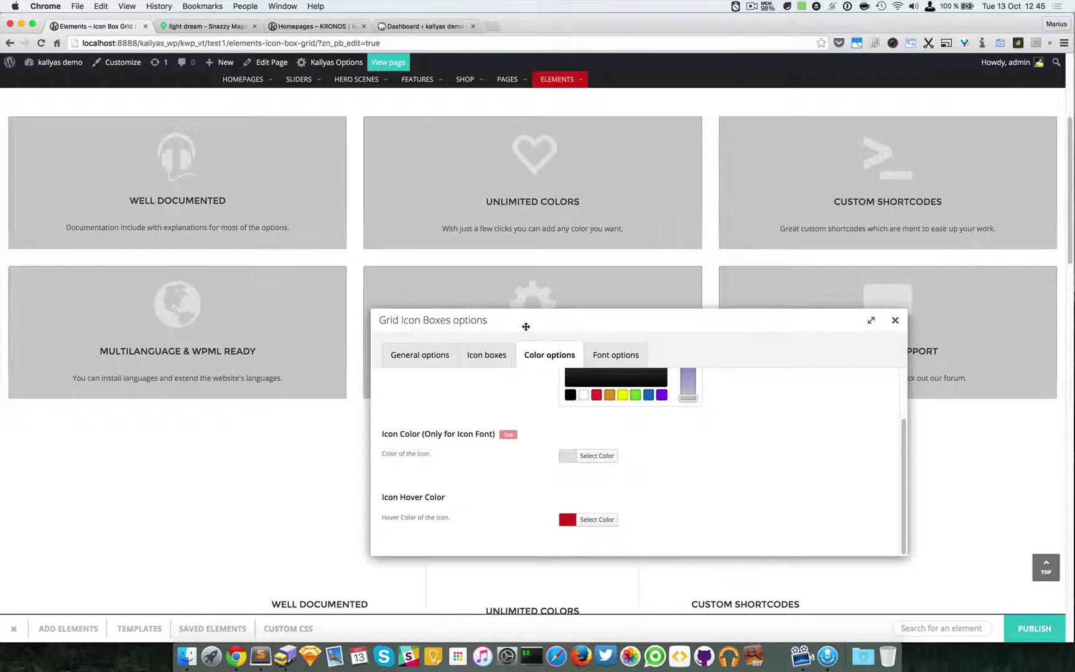
- Make the icons white #ffffff with a green #81d742 icon hover colour
click(584, 459)
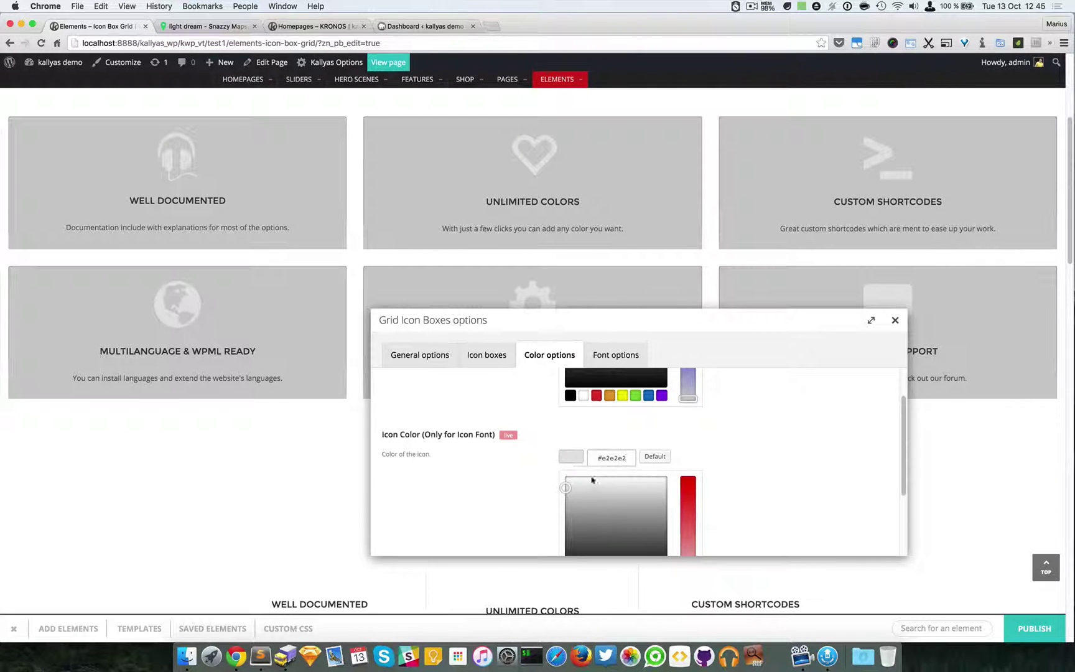
drag(591, 480, 477, 437)
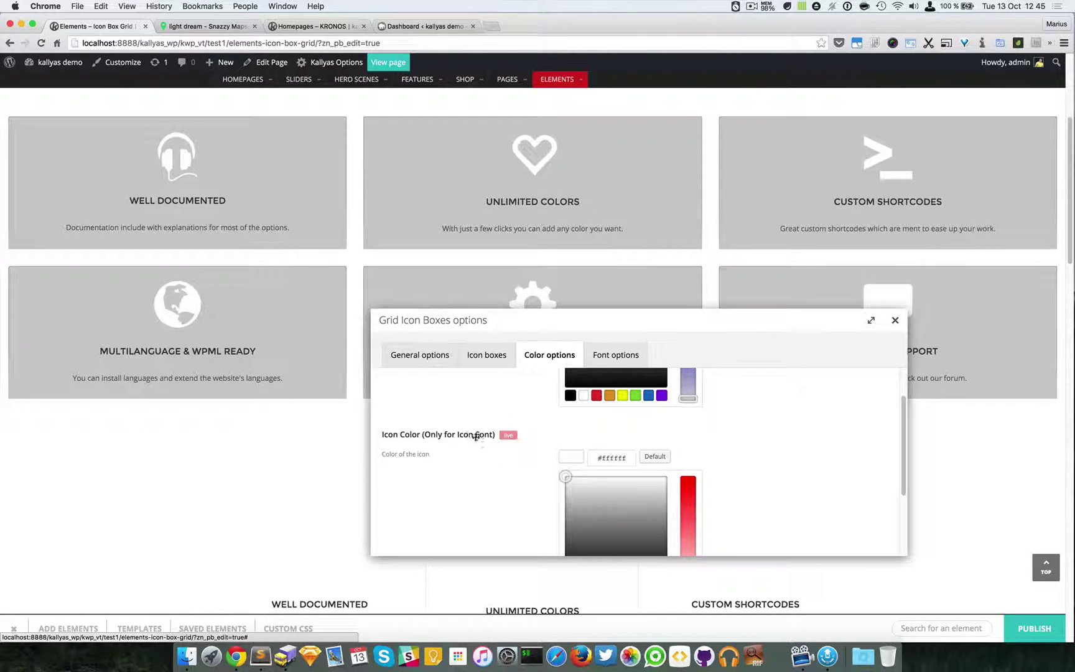
scroll(770, 447, down, 3)
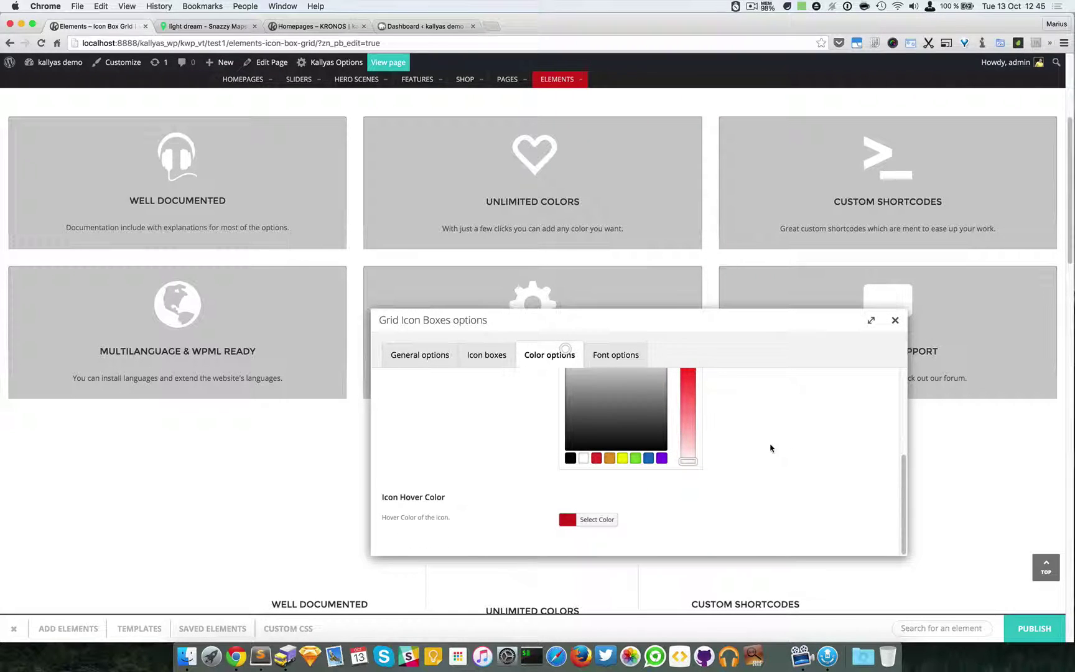
click(589, 519)
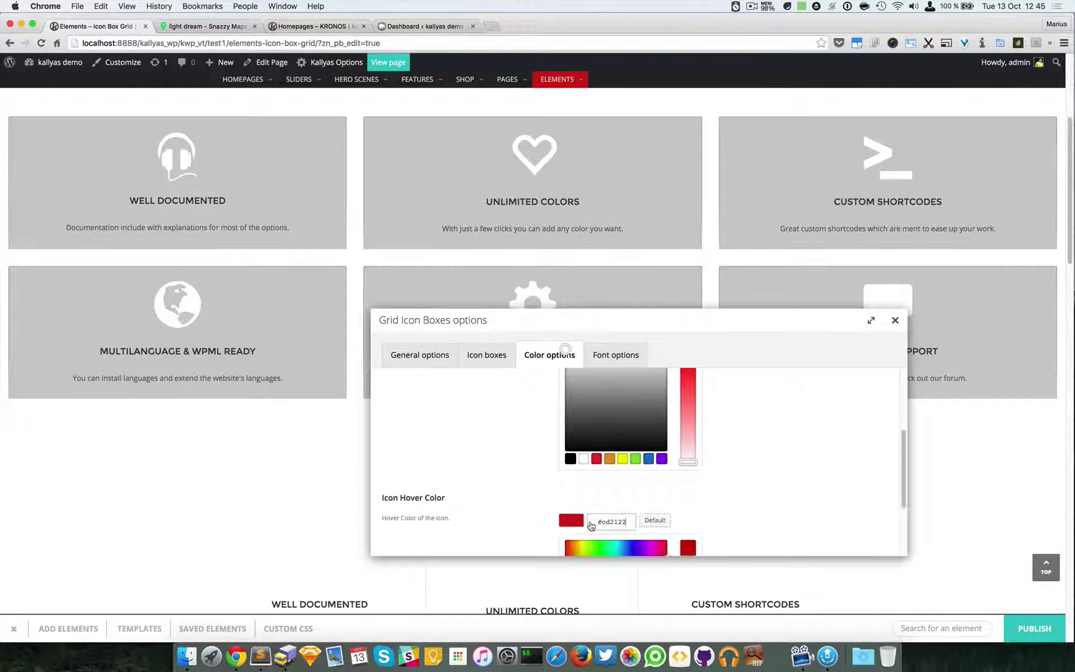
scroll(725, 504, down, 3)
scroll(852, 504, down, 1)
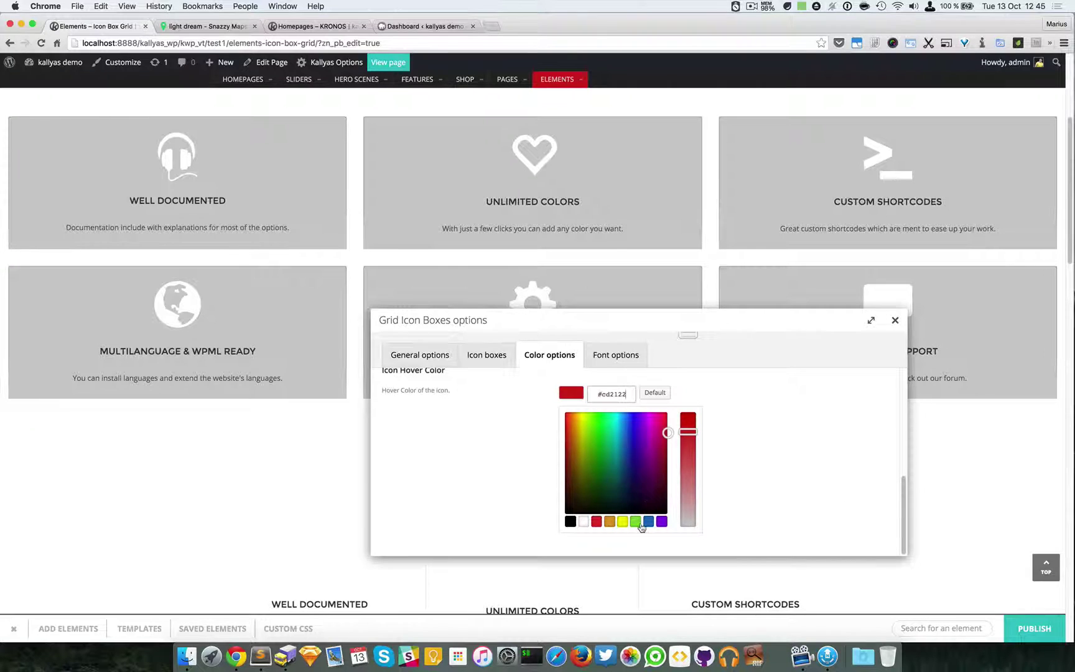
click(638, 523)
scroll(785, 449, up, 4)
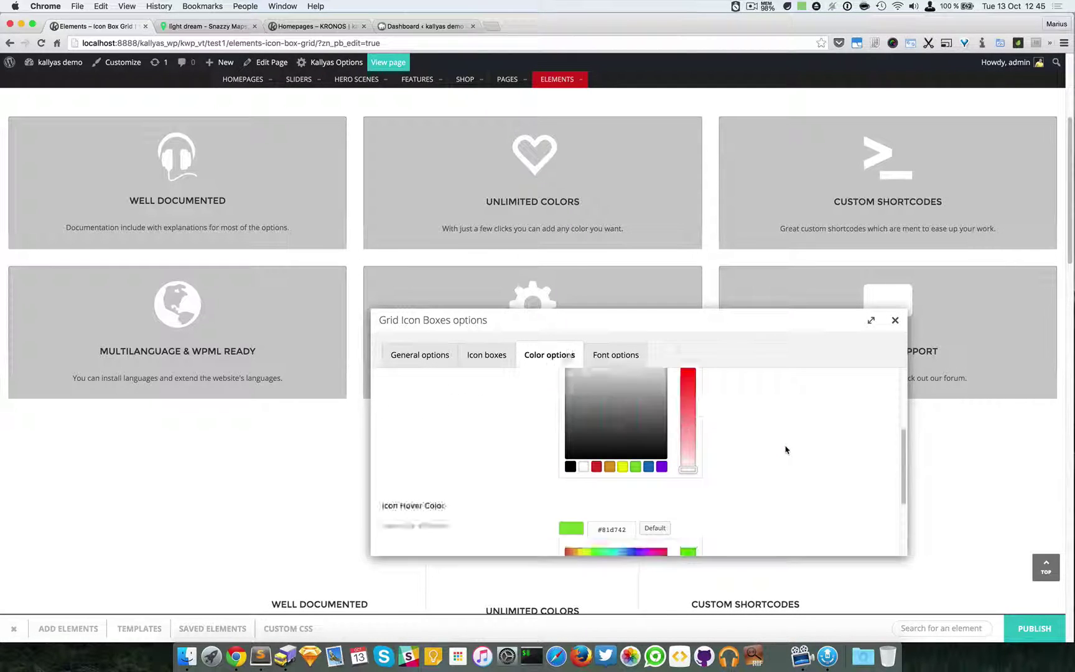
scroll(785, 449, up, 2)
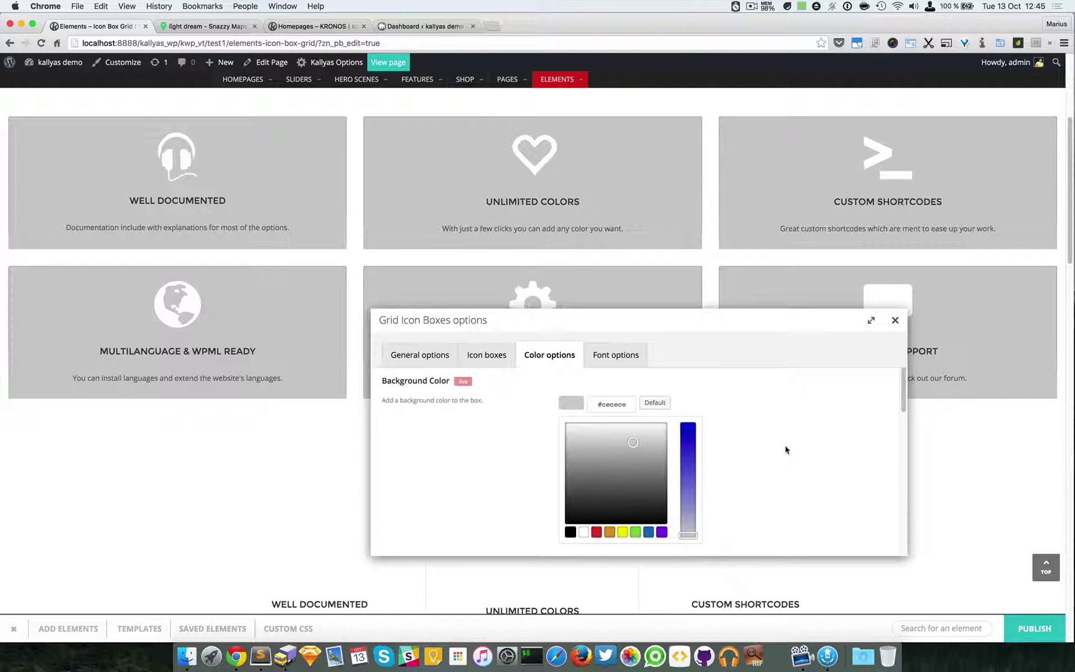
- Review the title typography, keeping font weight 400 normal and font style normal
click(611, 353)
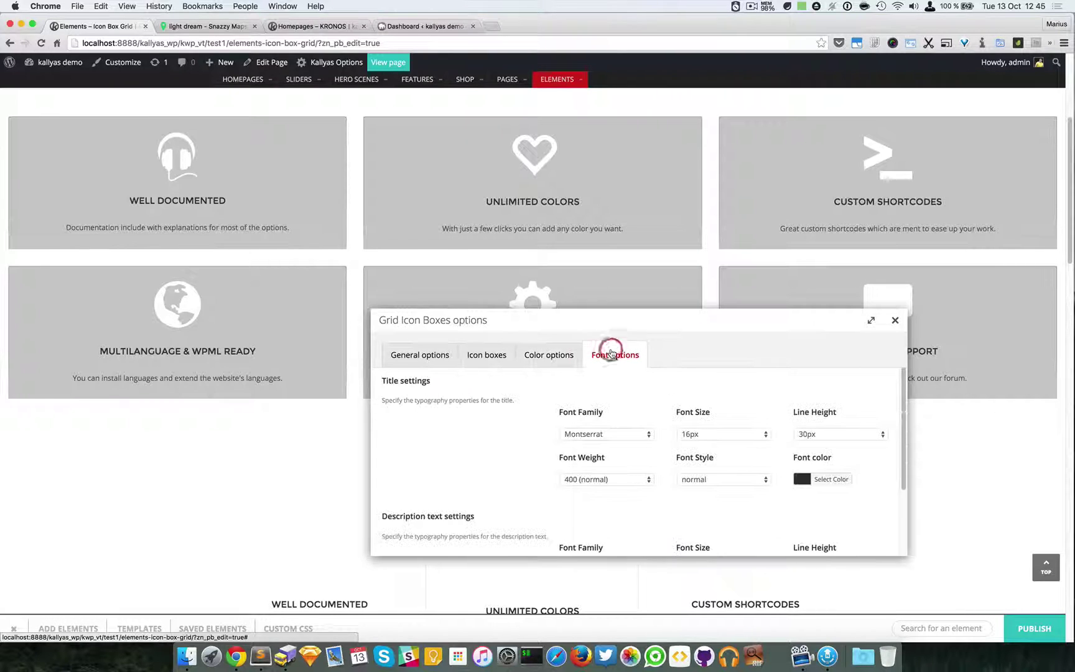
scroll(395, 454, down, 5)
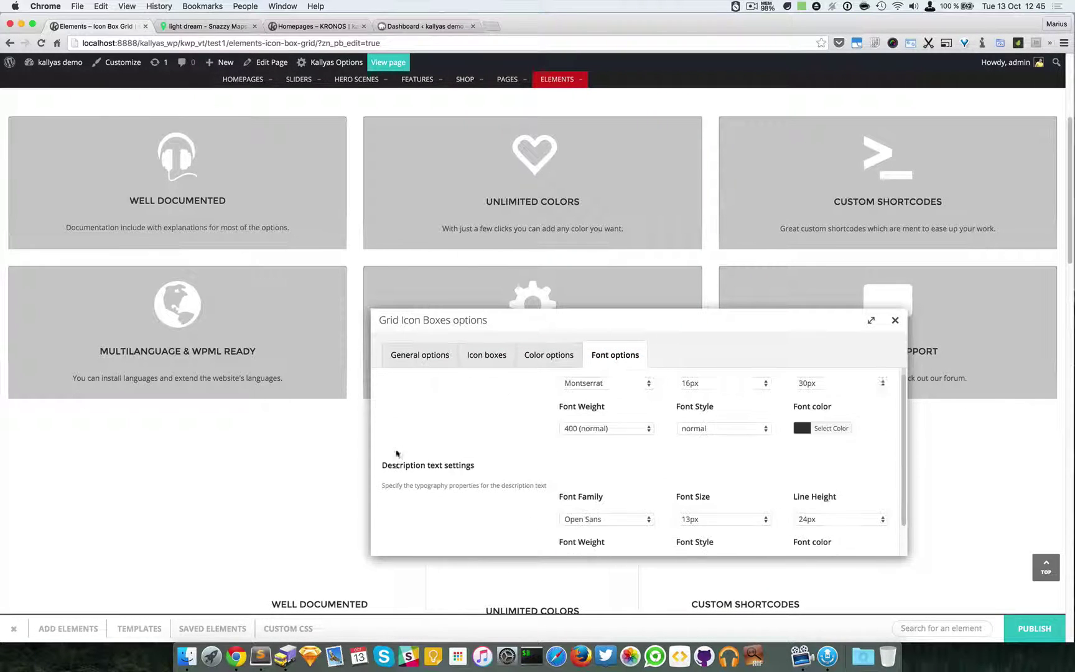
scroll(414, 439, up, 5)
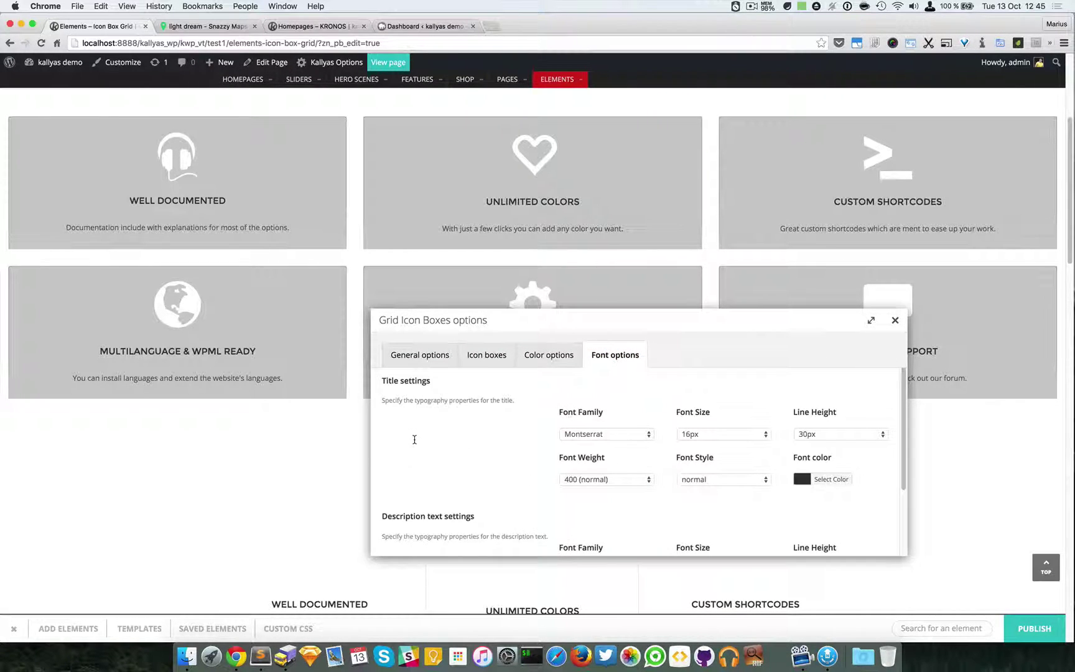
scroll(843, 485, down, 1)
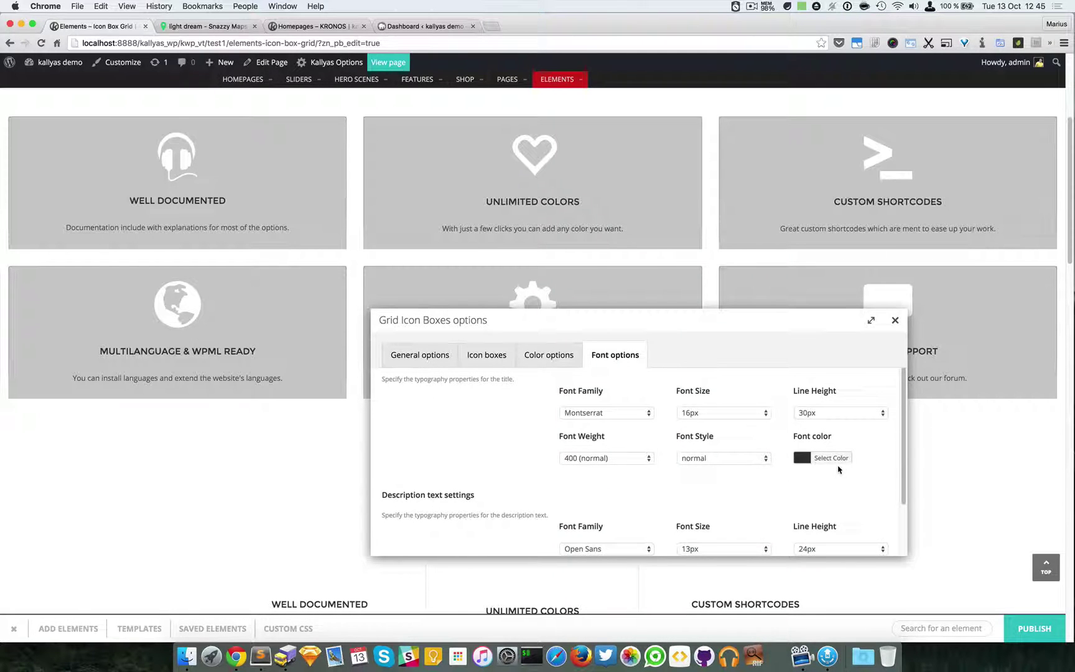
scroll(837, 487, down, 2)
scroll(830, 541, up, 4)
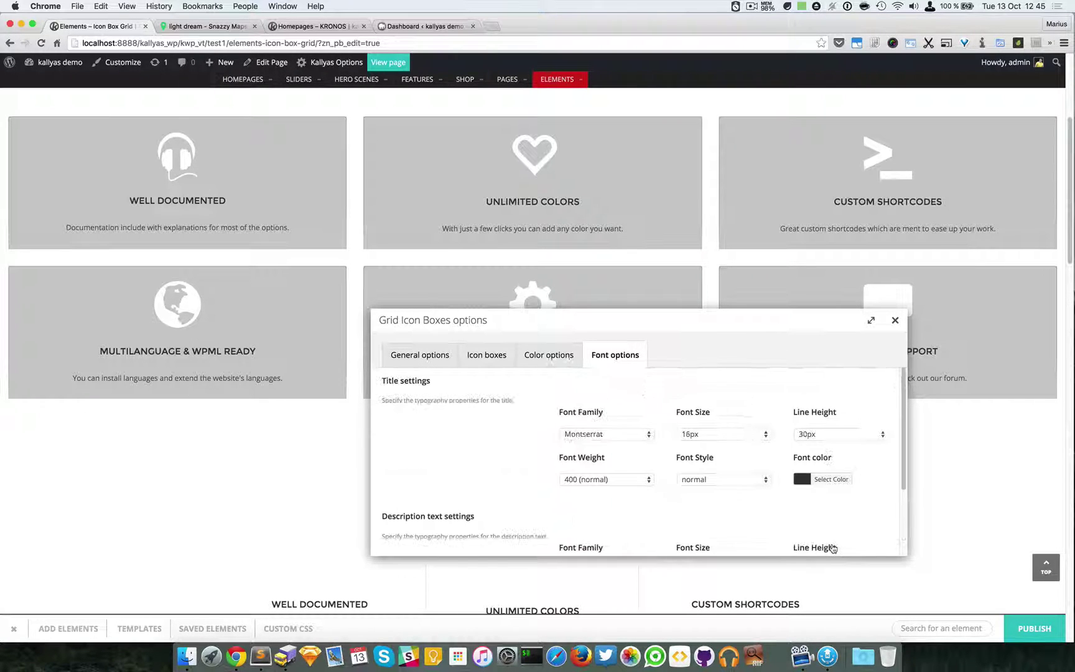
scroll(599, 429, down, 1)
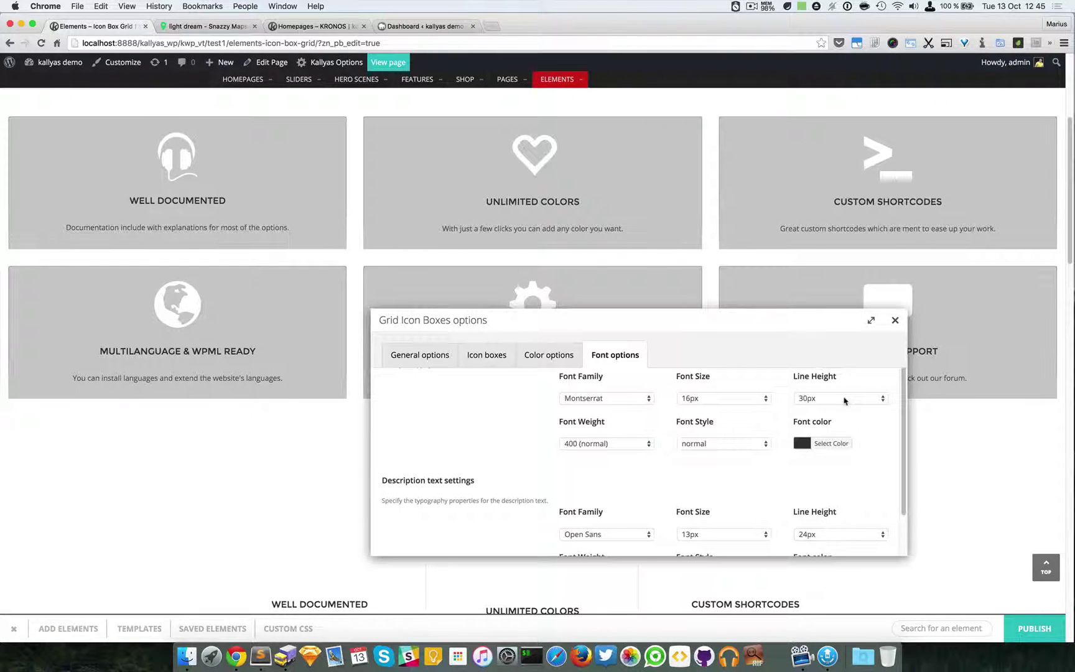
click(600, 447)
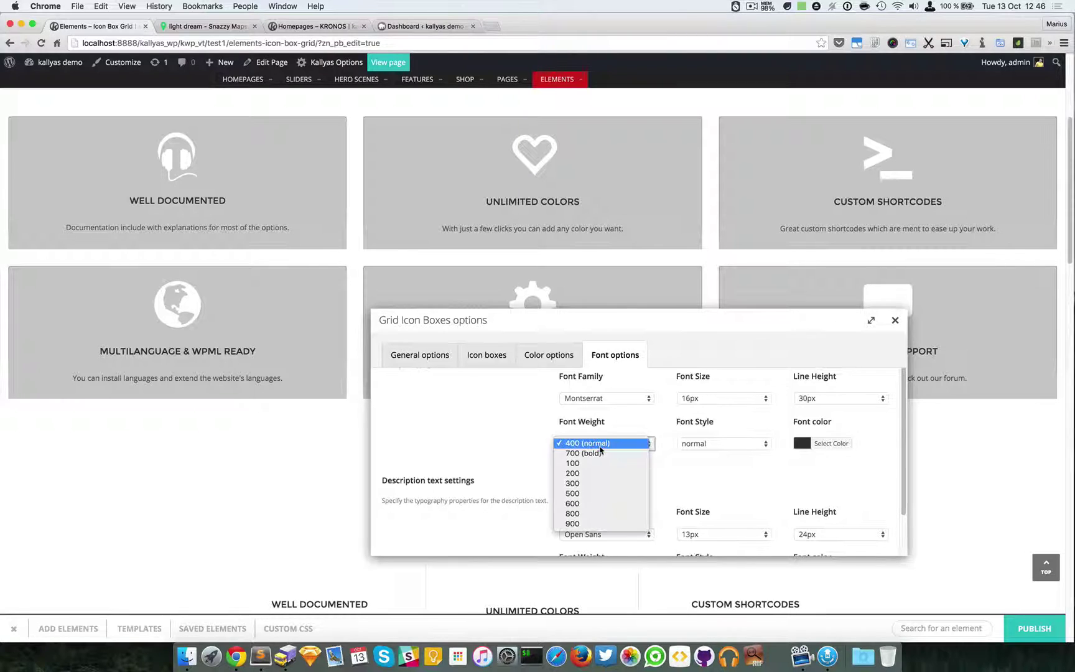
click(739, 492)
click(740, 447)
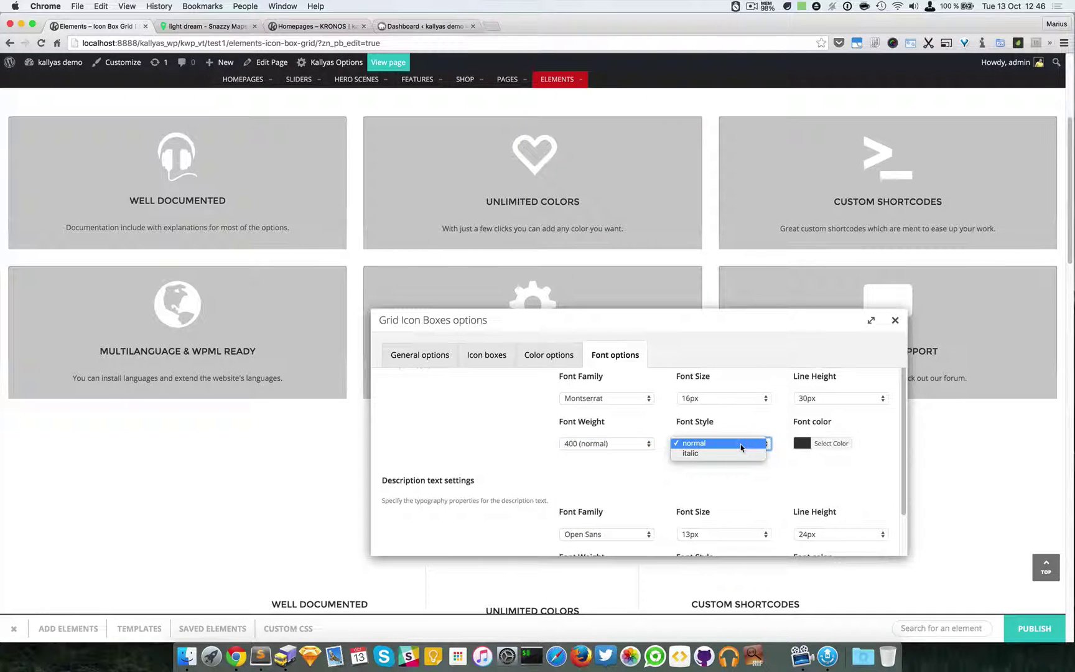
click(757, 474)
- Bring up the box height (237 px) and icon size (87) settings in General options
scroll(846, 473, down, 1)
scroll(846, 474, down, 2)
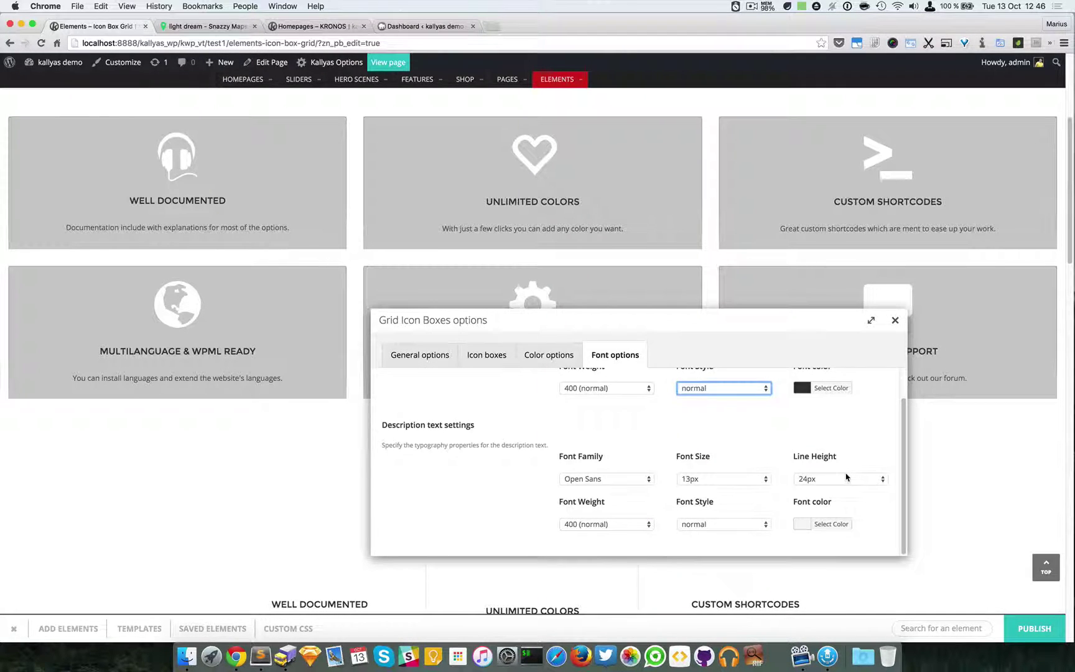
scroll(844, 504, up, 3)
scroll(844, 505, down, 1)
scroll(844, 505, up, 1)
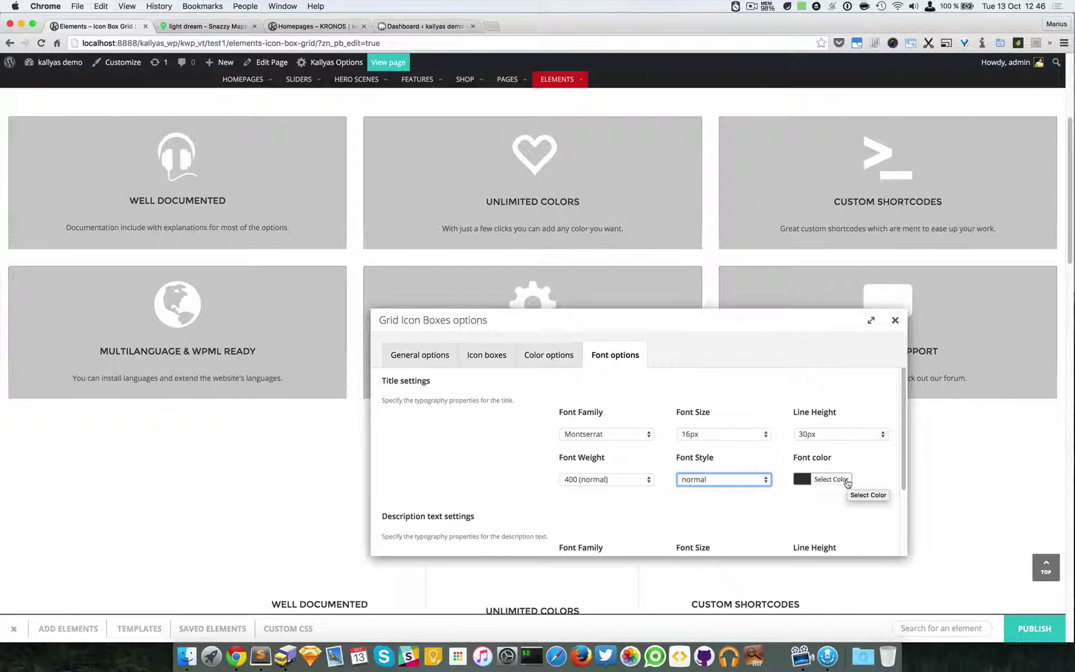
click(496, 360)
click(409, 355)
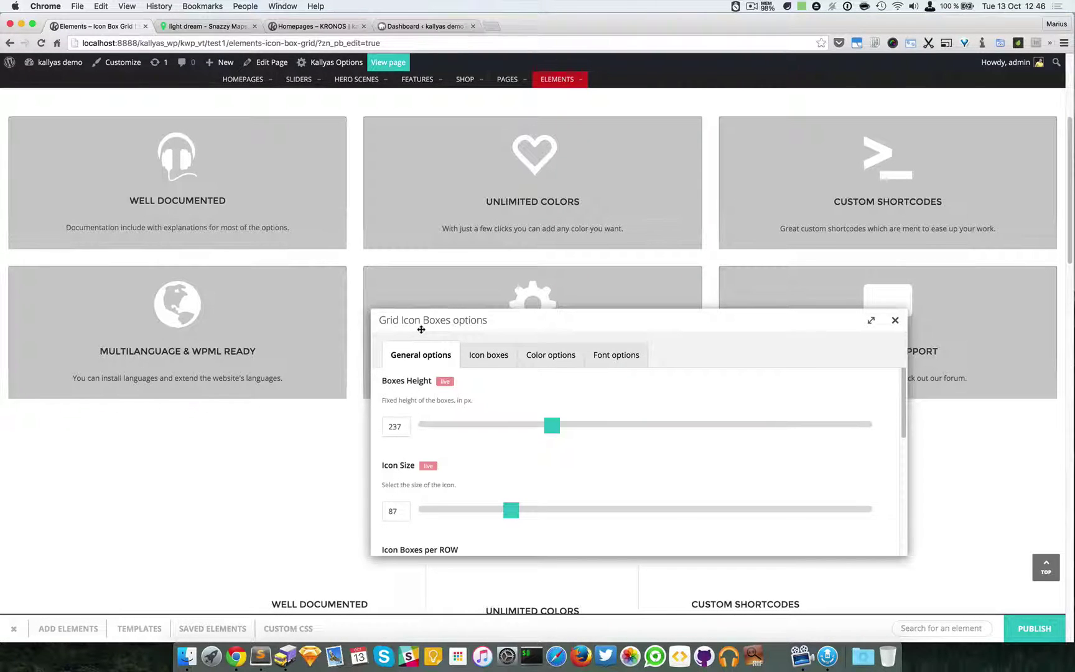
drag(484, 323, 504, 349)
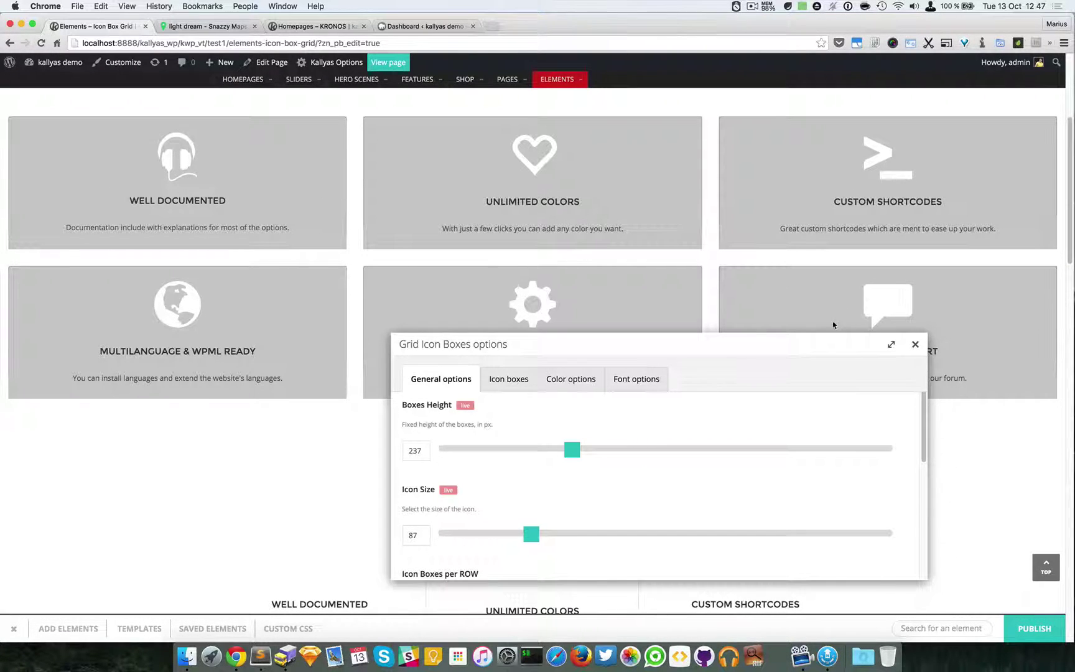
drag(797, 347, 795, 295)
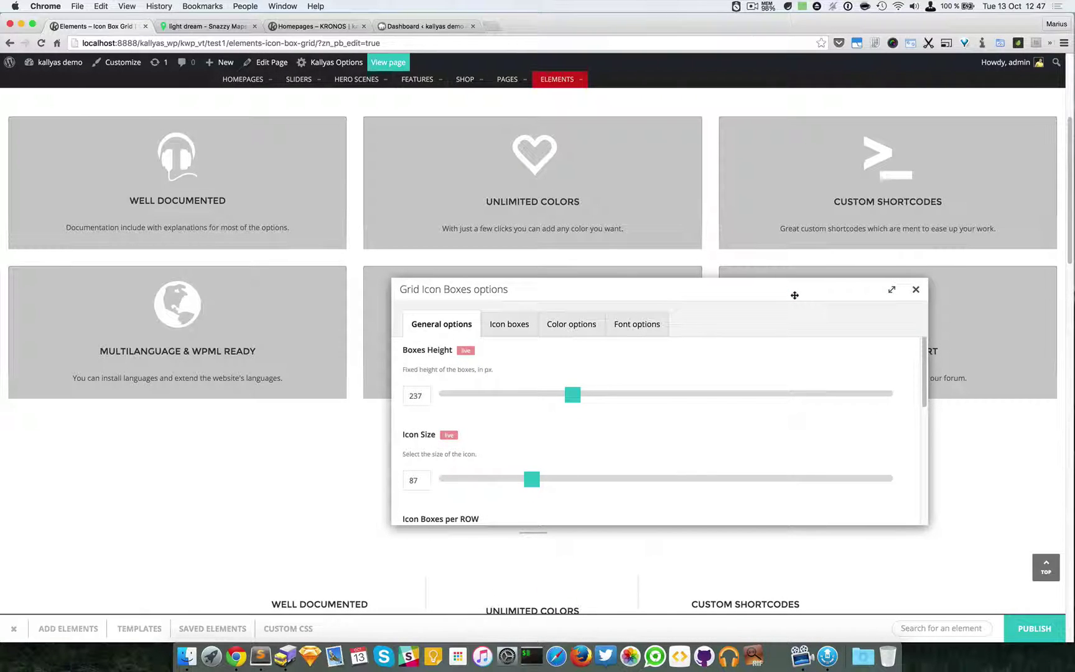